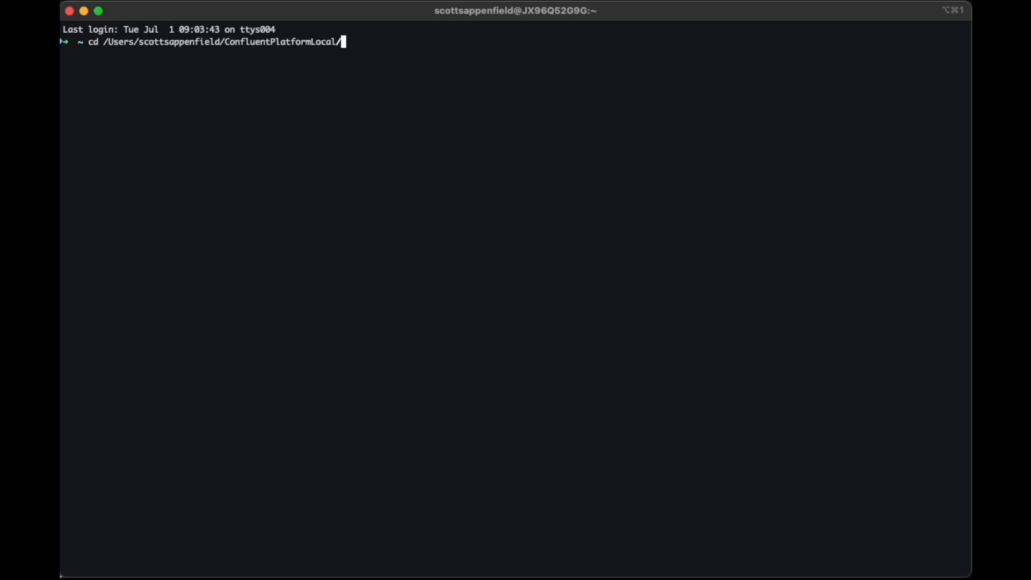
- Change to the ConfluentPlatformLocal directory and start the local Confluent services
{"action": "key", "text": "Return"}
{"action": "type", "text": "confluent local services start"}
{"action": "key", "text": "Return"}
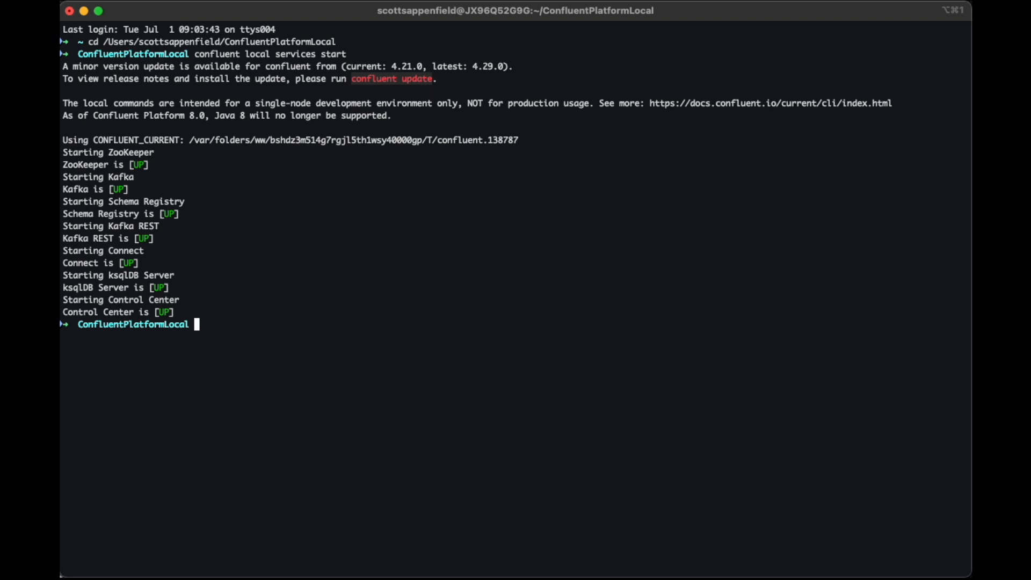
- Check the state of the local Confluent services with confluent local services status
{"action": "key", "text": "Up"}
{"action": "key", "text": "BackSpace"}
{"action": "key", "text": "BackSpace"}
{"action": "key", "text": "BackSpace"}
{"action": "type", "text": "atus"}
{"action": "key", "text": "Return"}
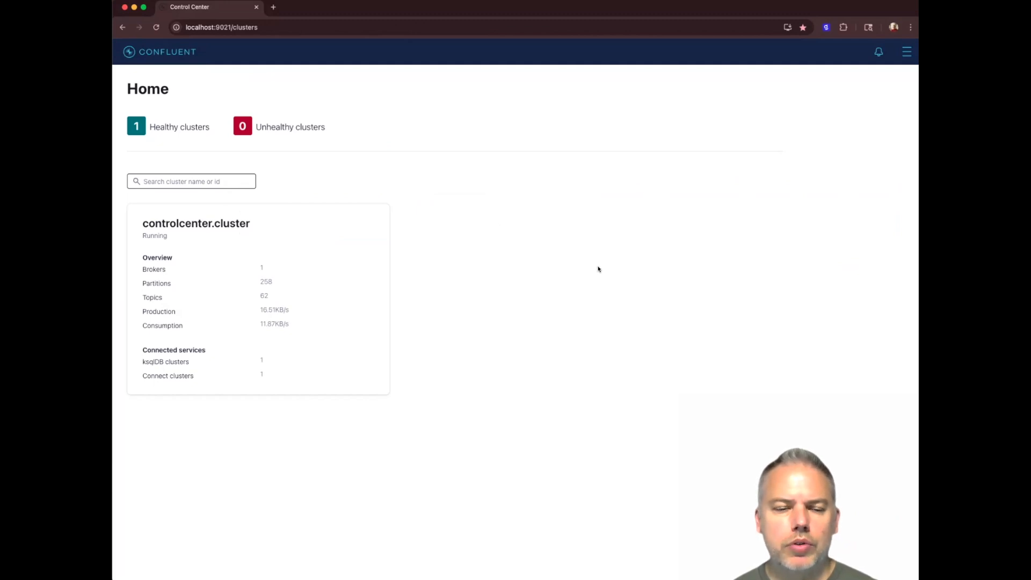
- In Control Center, start a new topic in controlcenter.cluster and name it iot_events
{"action": "left_click", "coordinate": [310, 304]}
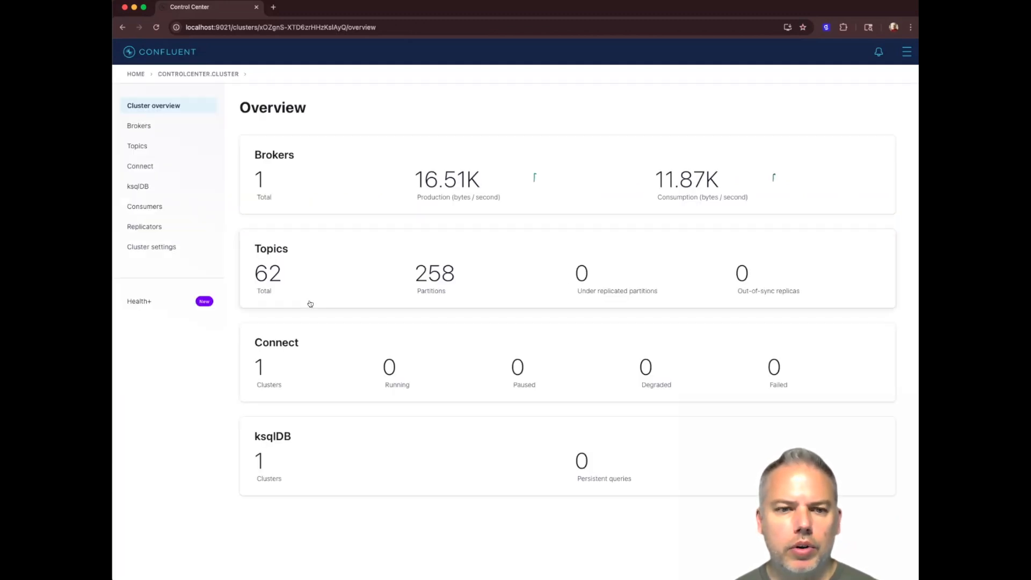
{"action": "left_click", "coordinate": [195, 144]}
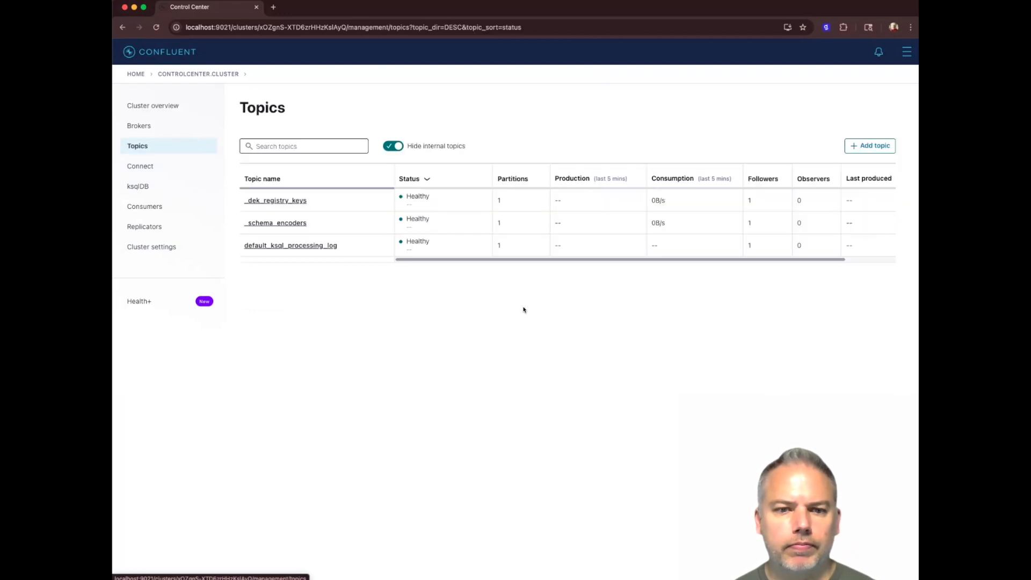
{"action": "left_click", "coordinate": [871, 145]}
{"action": "double_click", "coordinate": [322, 222]}
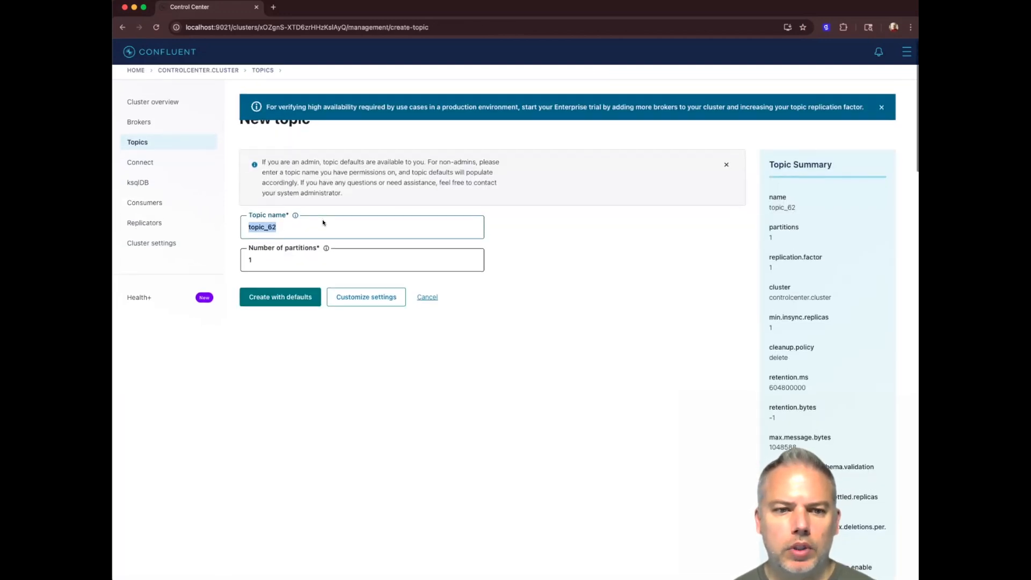
{"action": "type", "text": "iot_e"}
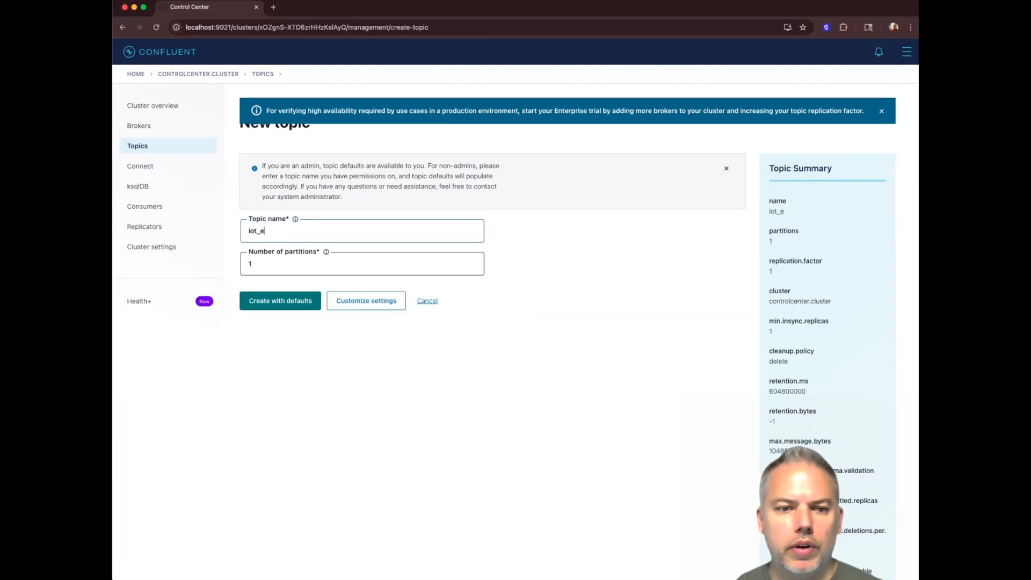
{"action": "type", "text": "vents"}
- Customize the new topic's settings by choosing a retention size of 1 GB
{"action": "scroll", "coordinate": [363, 296], "scroll_direction": "down", "scroll_amount": 1}
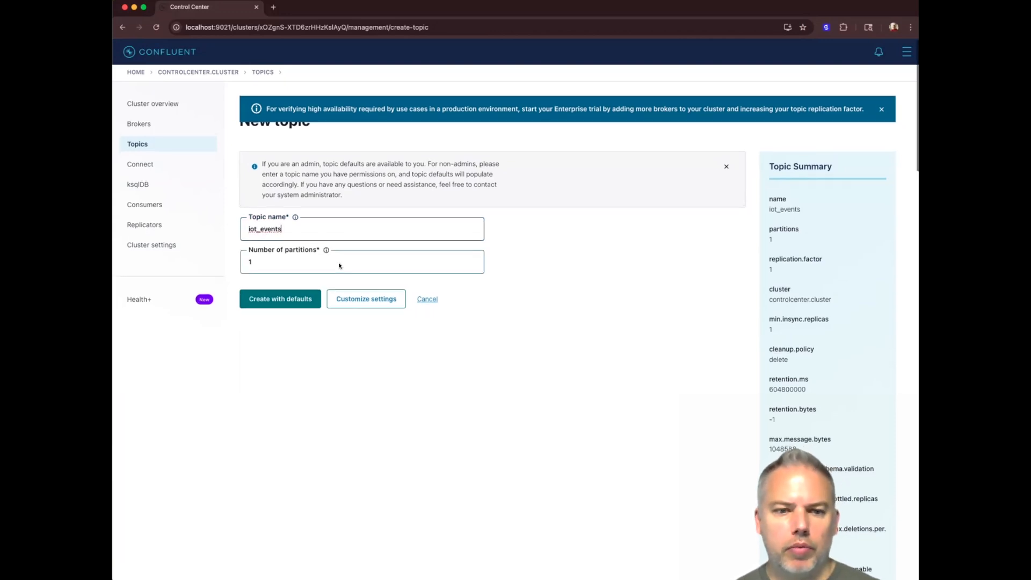
{"action": "left_click", "coordinate": [376, 304]}
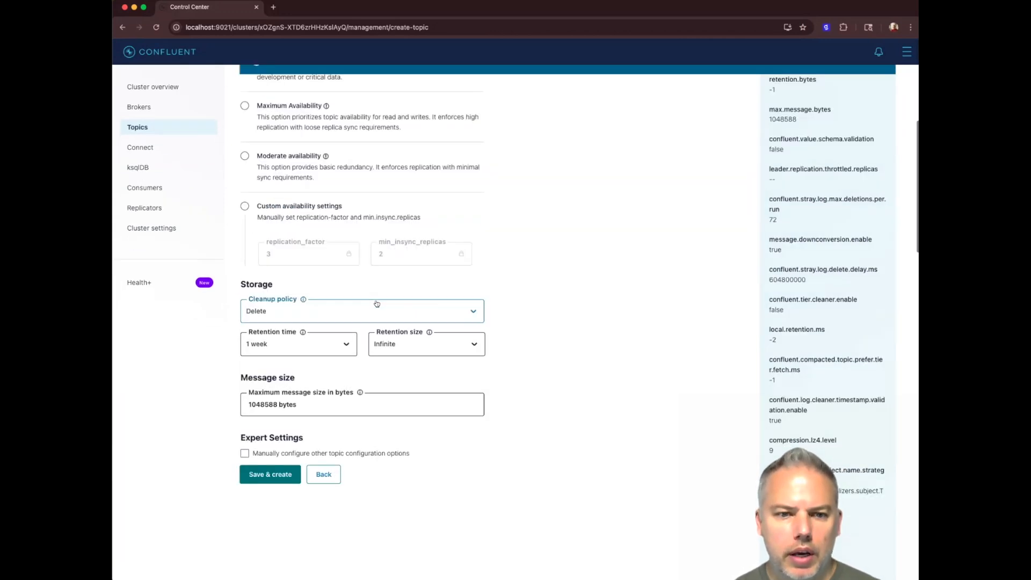
{"action": "left_click", "coordinate": [402, 345]}
{"action": "left_click", "coordinate": [410, 385]}
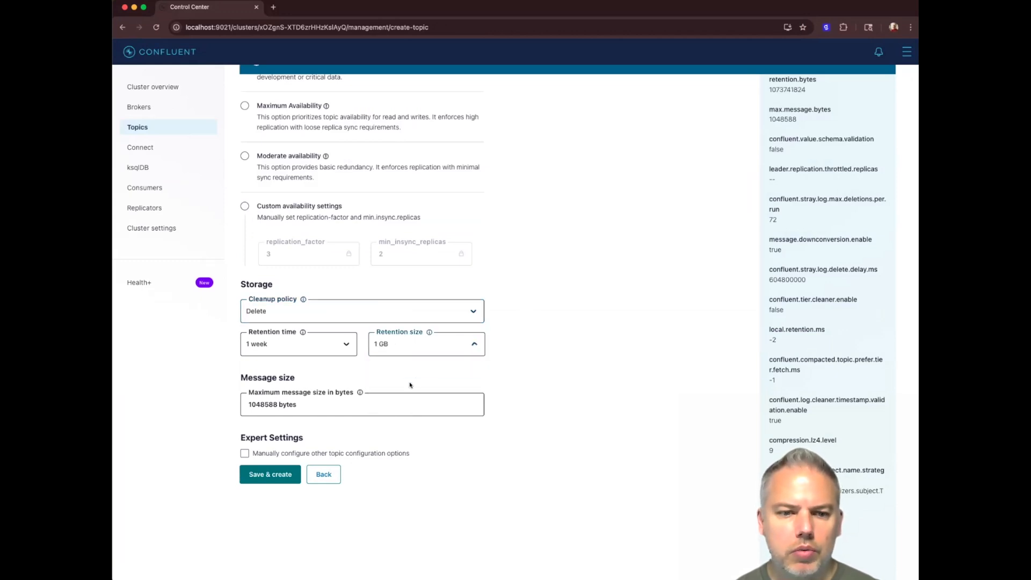
- Choose custom availability settings with replication_factor 1 and min_insync_replicas 1, and create the topic
{"action": "scroll", "coordinate": [527, 331], "scroll_direction": "up", "scroll_amount": 3}
{"action": "scroll", "coordinate": [527, 333], "scroll_direction": "up", "scroll_amount": 2}
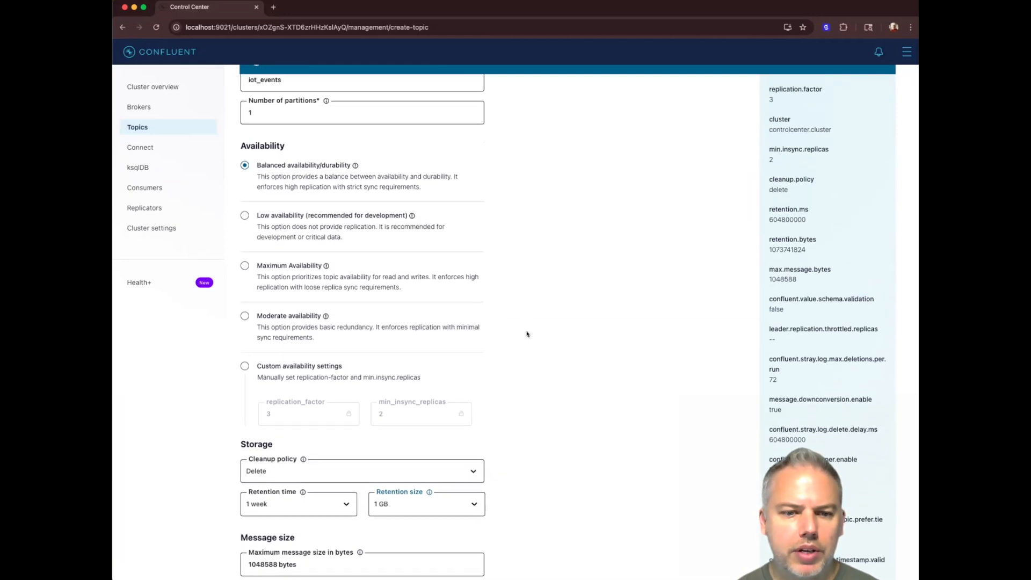
{"action": "scroll", "coordinate": [526, 334], "scroll_direction": "down", "scroll_amount": 2}
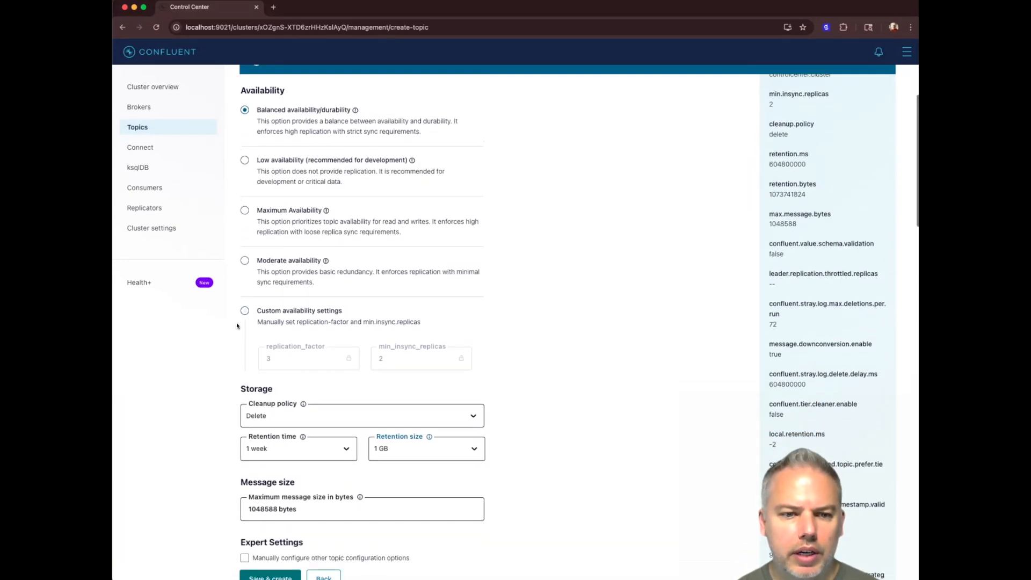
{"action": "left_click", "coordinate": [243, 310]}
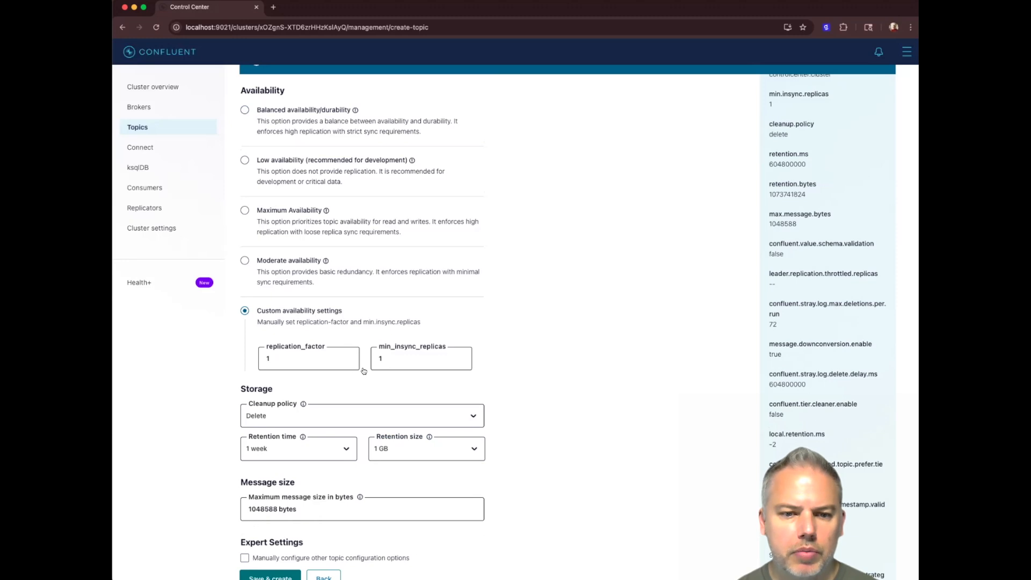
{"action": "scroll", "coordinate": [301, 381], "scroll_direction": "down", "scroll_amount": 6}
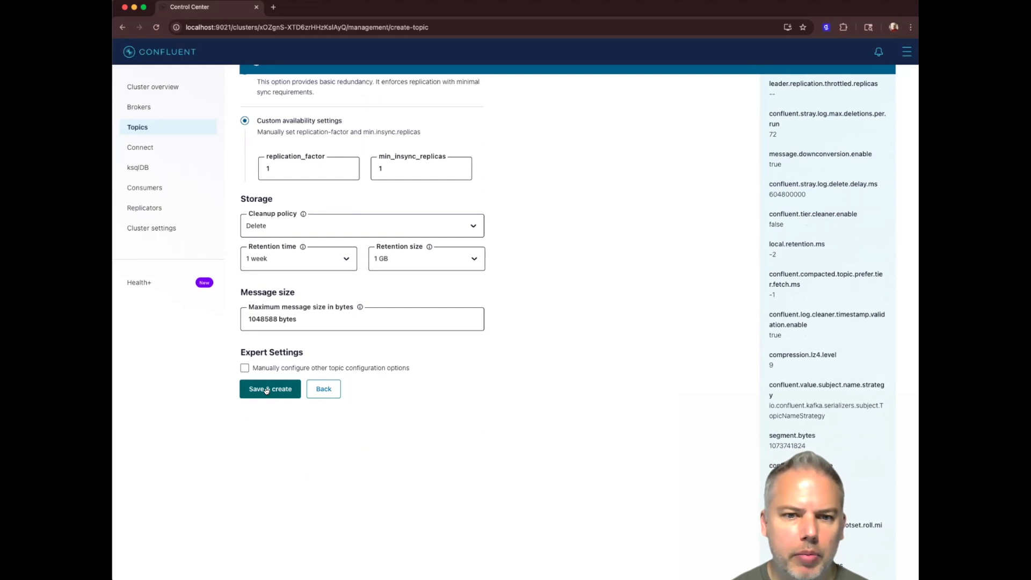
{"action": "left_click", "coordinate": [266, 389]}
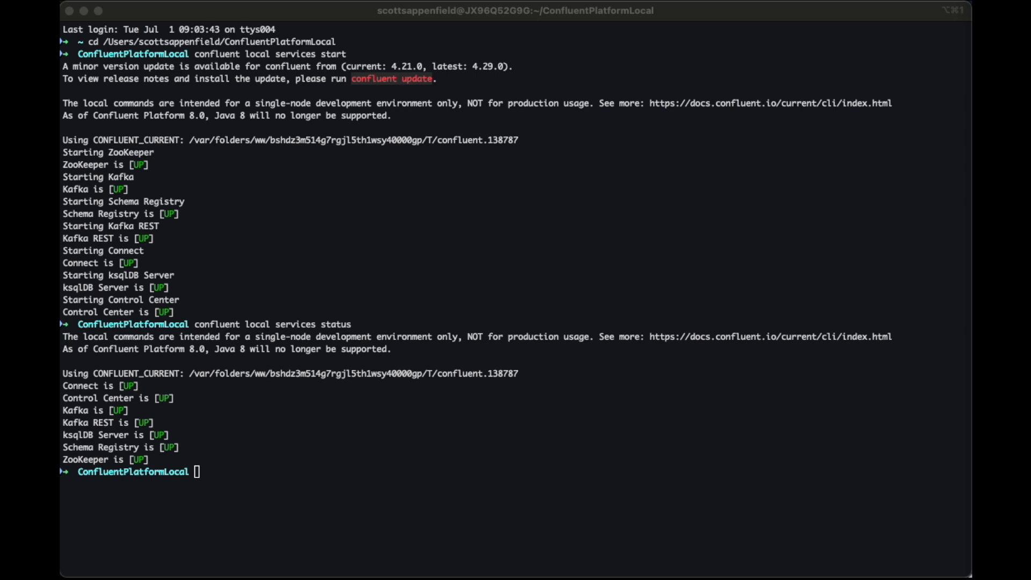
{"action": "left_click_drag", "start_coordinate": [1030, 73], "coordinate": [773, 33]}
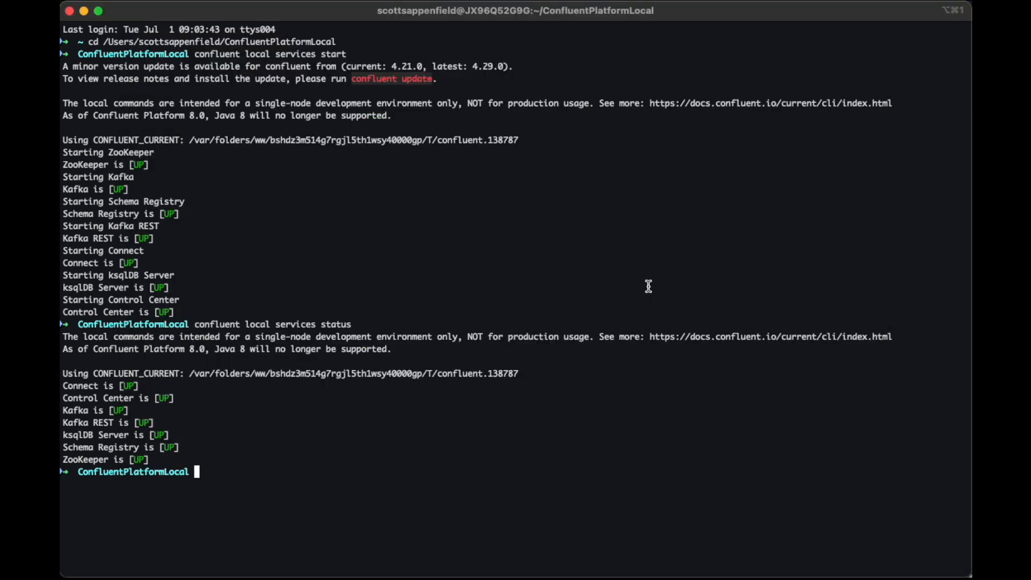
{"action": "type", "text": "curl -X POST -H \"Content-Type: application/json\" --data @couchbasedb-sink-iot_events.properties http://localhost:8083/connectors"}
{"action": "key", "text": "Return"}
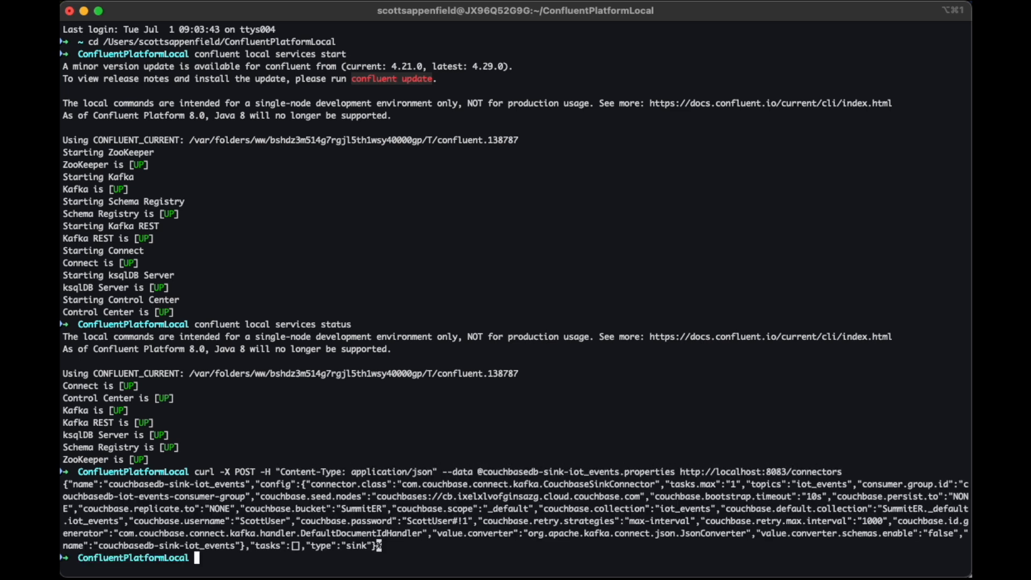
{"action": "type", "text": "curl -s http://localhost:8083/connectors | jq"}
{"action": "key", "text": "Return"}
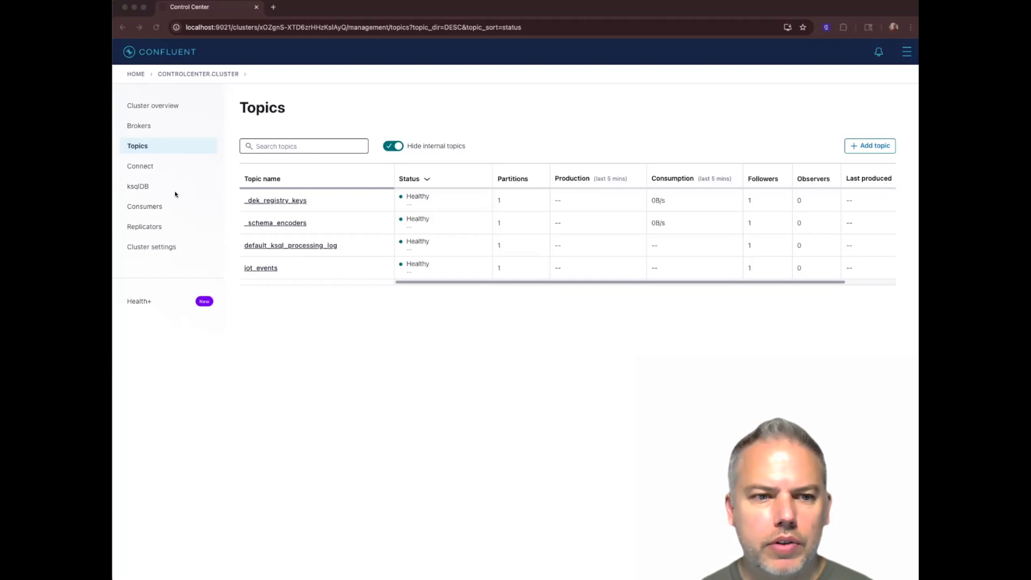
{"action": "left_click", "coordinate": [141, 166]}
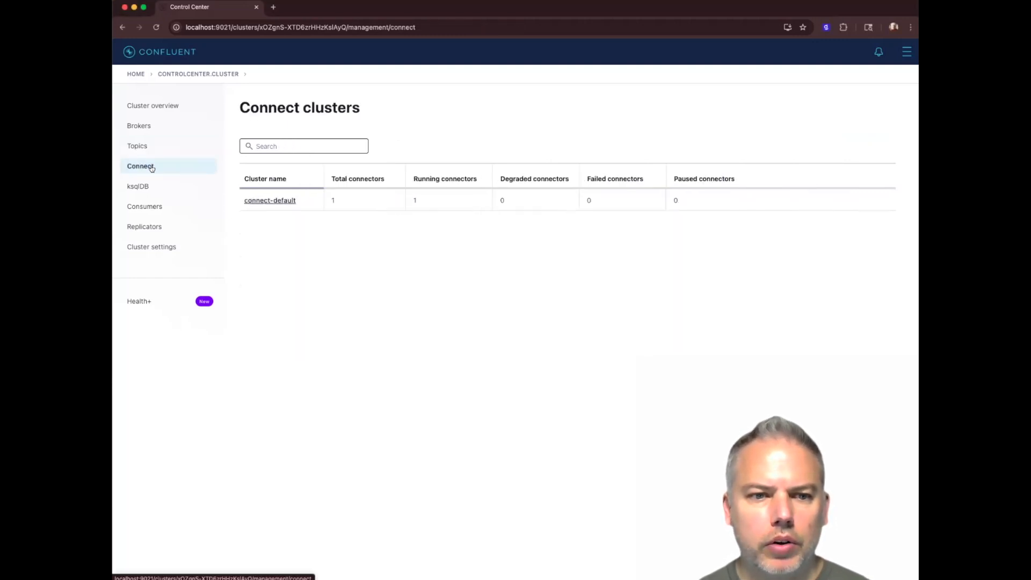
{"action": "left_click", "coordinate": [275, 201]}
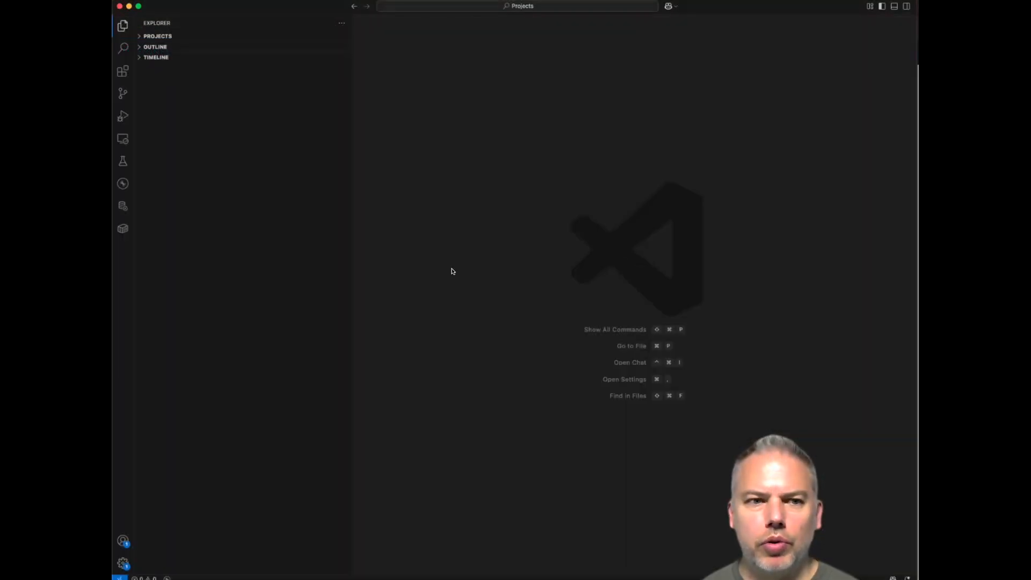
- In VS Code's Confluent extension, open the message viewer for the iot_events topic of the CP Local Kafka cluster
{"action": "left_click", "coordinate": [122, 183]}
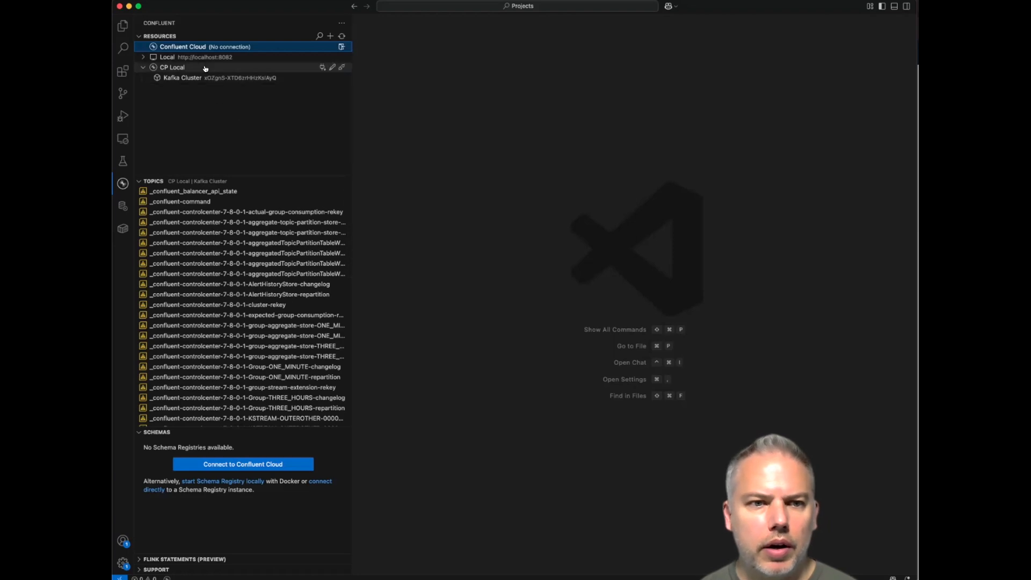
{"action": "left_click", "coordinate": [243, 75]}
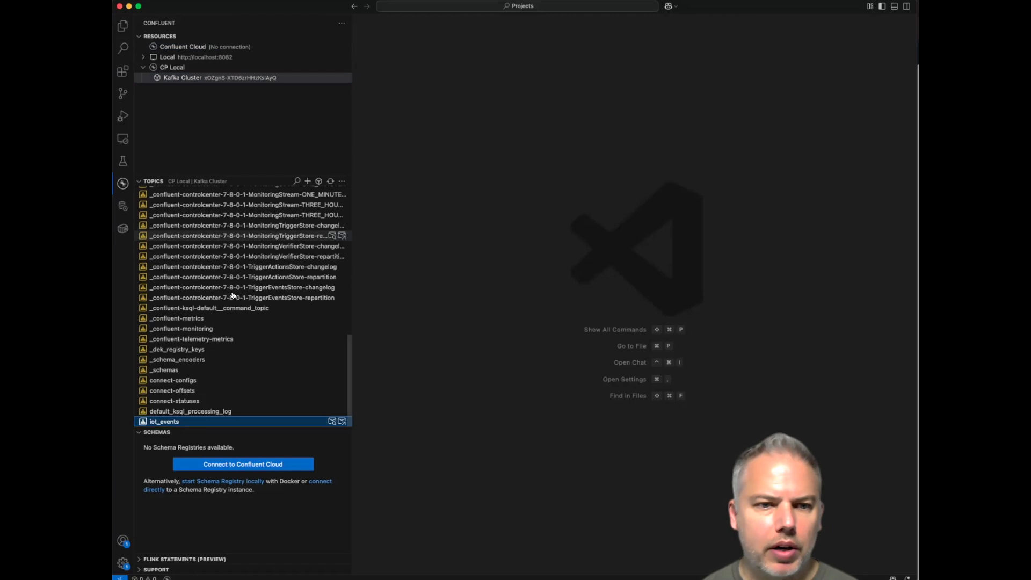
{"action": "scroll", "coordinate": [231, 284], "scroll_direction": "up", "scroll_amount": 10}
{"action": "scroll", "coordinate": [230, 284], "scroll_direction": "down", "scroll_amount": 10}
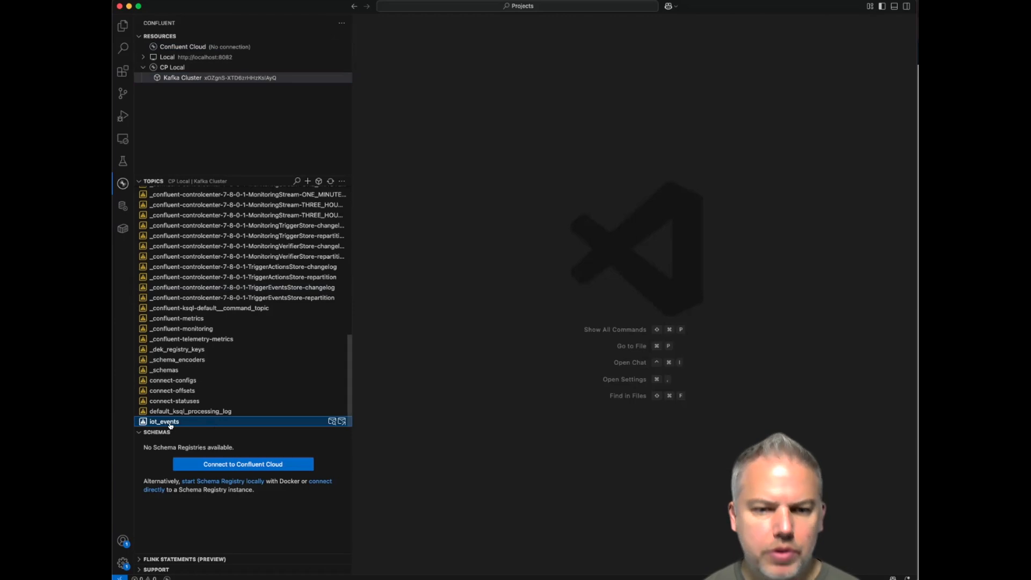
{"action": "left_click", "coordinate": [332, 421]}
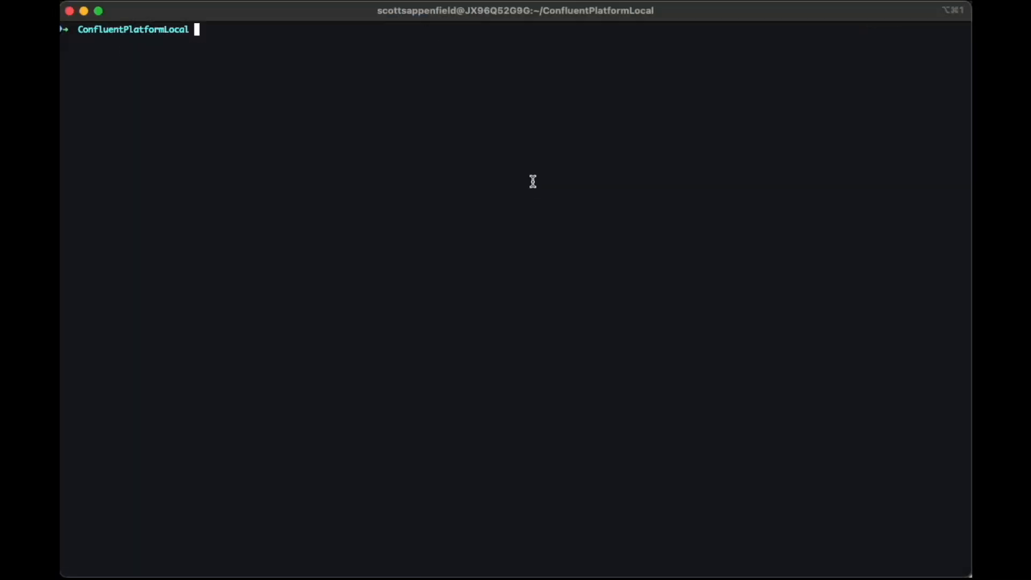
- In the terminal, change to the home folder's Projects directory and list its contents
{"action": "type", "text": "cd /Users/sc"}
{"action": "key", "text": "Tab"}
{"action": "type", "text": "Pro"}
{"action": "key", "text": "Tab"}
{"action": "key", "text": "Return"}
{"action": "type", "text": "ll"}
{"action": "key", "text": "Return"}
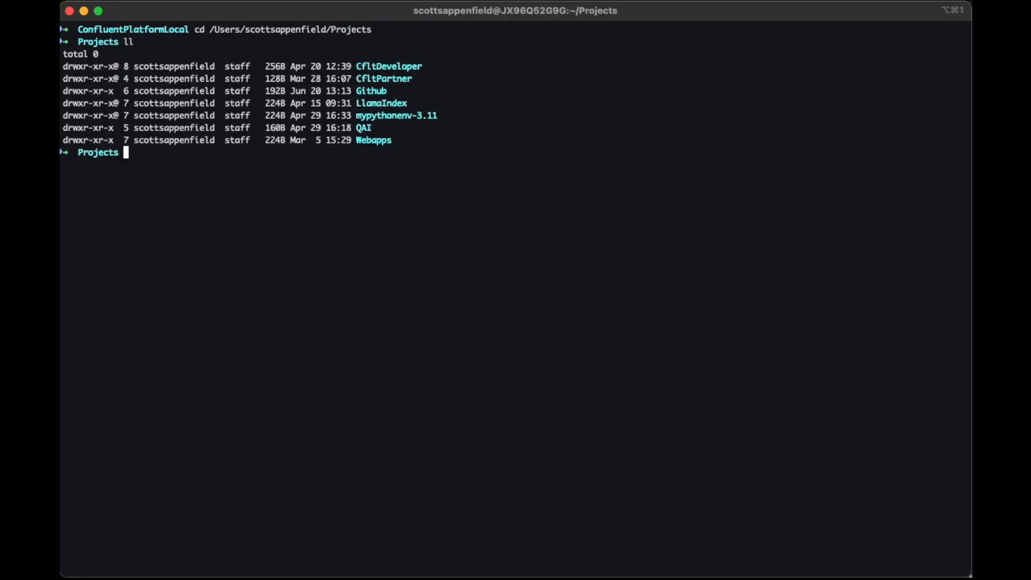
- Activate the mypythonenv-3.11 Python virtual environment
{"action": "type", "text": "source my"}
{"action": "key", "text": "Tab"}
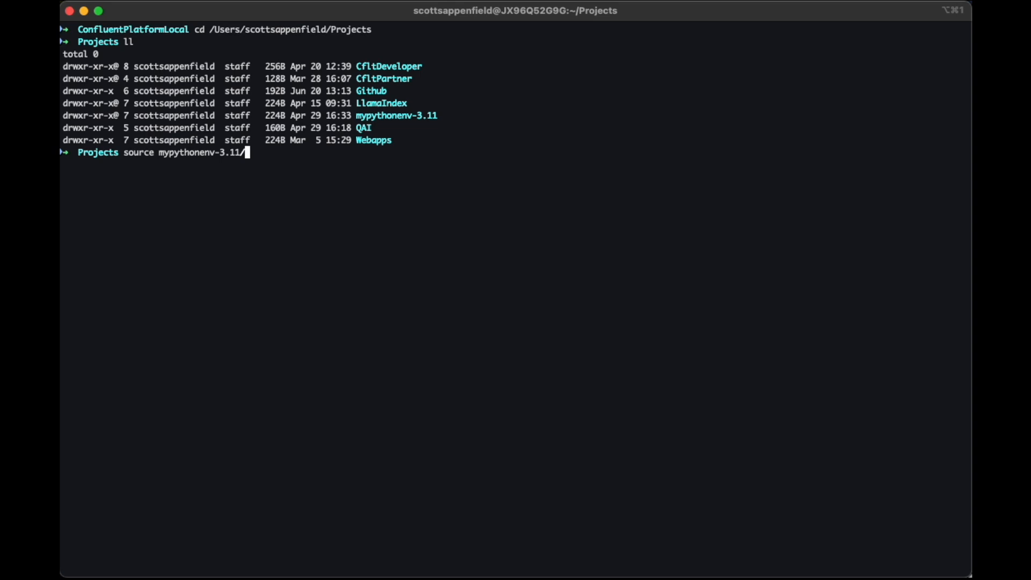
{"action": "type", "text": "bin/activate"}
{"action": "key", "text": "Return"}
- Change to the Webapps directory, list its contents, and enter the SummitER project folder
{"action": "type", "text": "cd e"}
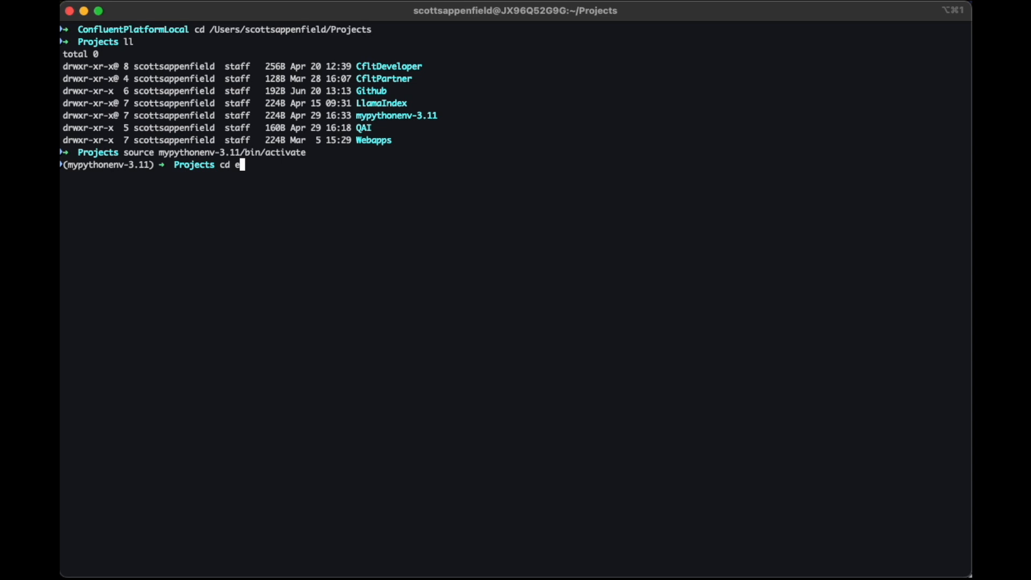
{"action": "key", "text": "BackSpace"}
{"action": "type", "text": "We"}
{"action": "key", "text": "Tab"}
{"action": "key", "text": "Return"}
{"action": "type", "text": "ll"}
{"action": "key", "text": "Return"}
{"action": "type", "text": "cd S"}
{"action": "key", "text": "Tab"}
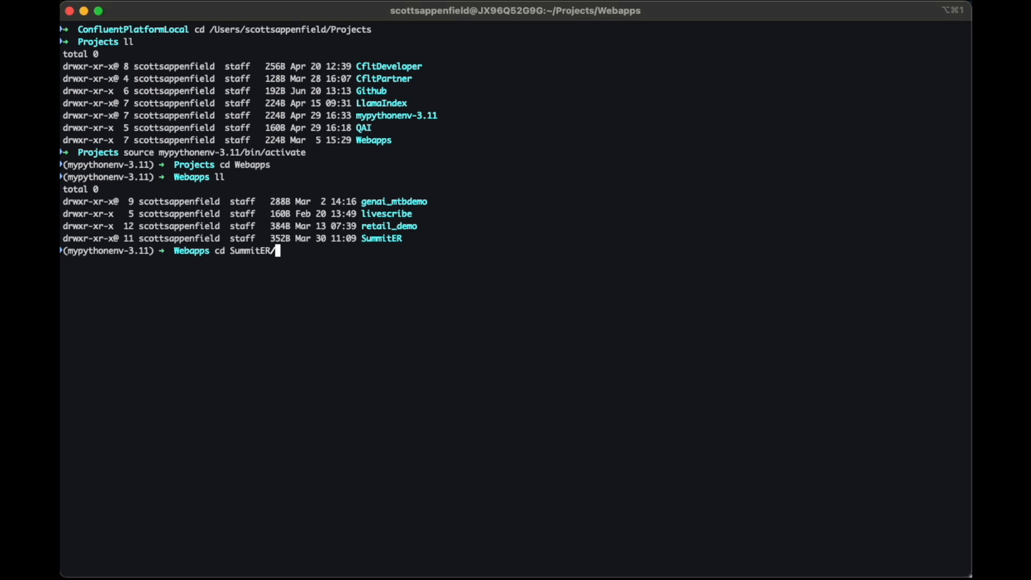
{"action": "key", "text": "Return"}
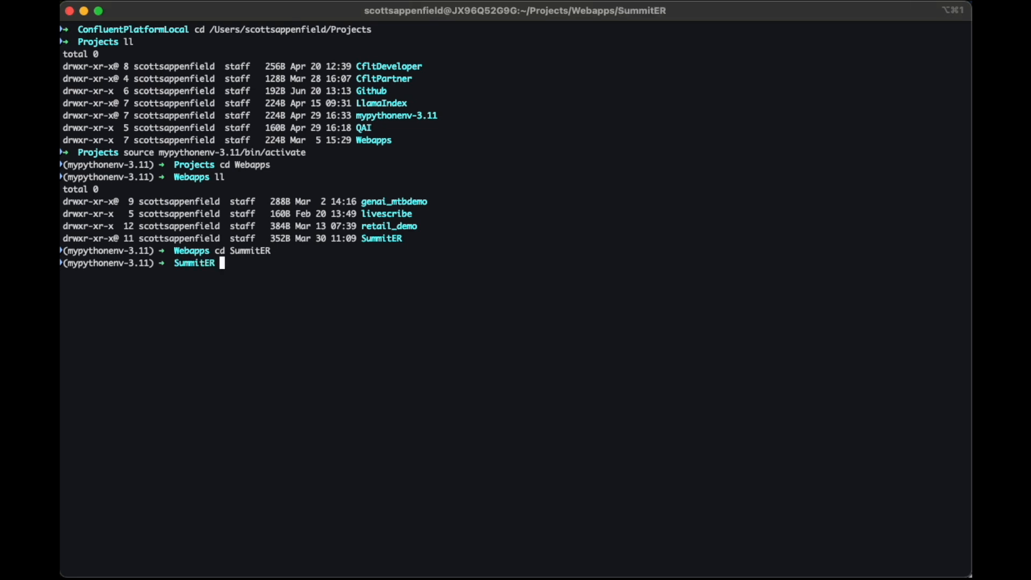
- Run the mock producer script in pipeline/iot_events/producer with python3
{"action": "type", "text": "python3 "}
{"action": "type", "text": "/"}
{"action": "type", "text": "pip"}
{"action": "key", "text": "Tab"}
{"action": "type", "text": "i"}
{"action": "key", "text": "Tab"}
{"action": "type", "text": "prod"}
{"action": "key", "text": "Tab"}
{"action": "type", "text": "mock"}
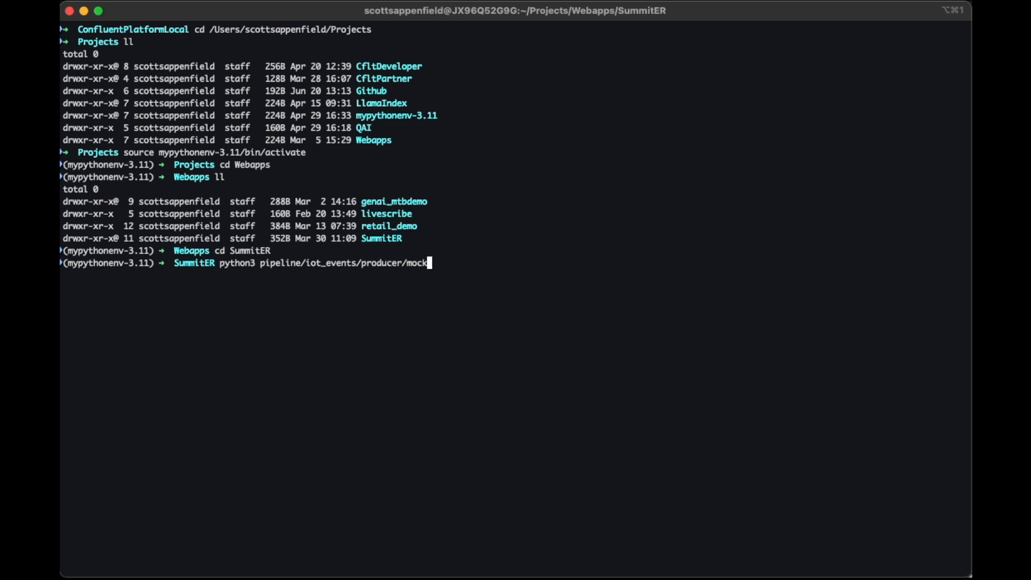
{"action": "key", "text": "Tab"}
{"action": "key", "text": "Return"}
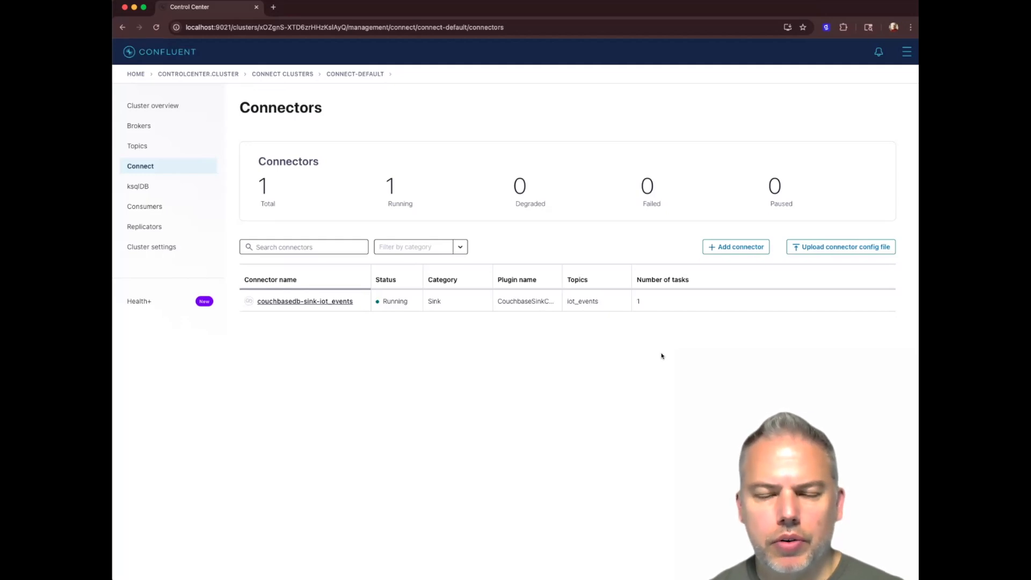
- Open couchbase.com in a new browser tab and sign in to Capella with Google
{"action": "left_click", "coordinate": [274, 7]}
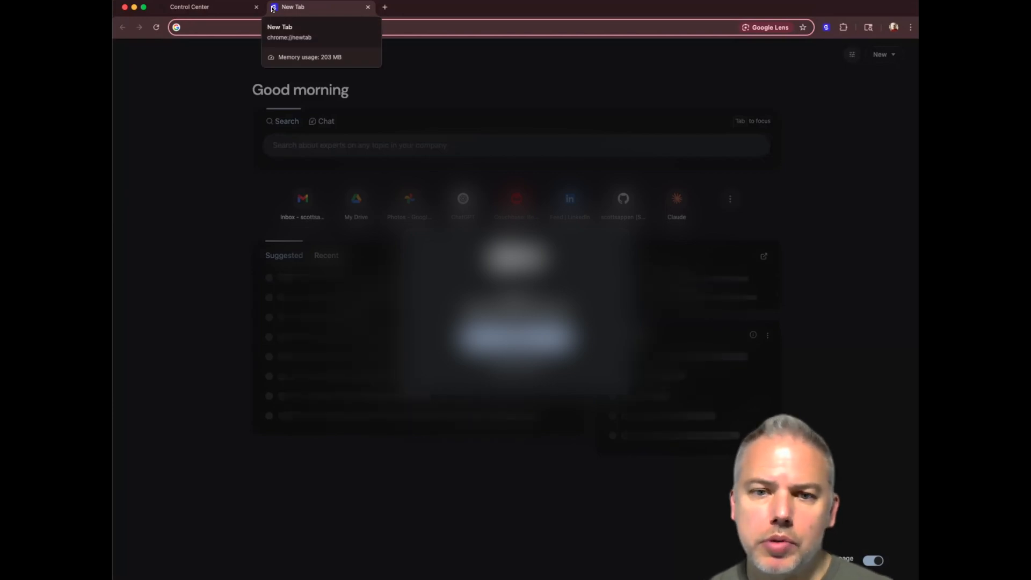
{"action": "type", "text": "couchbase.com"}
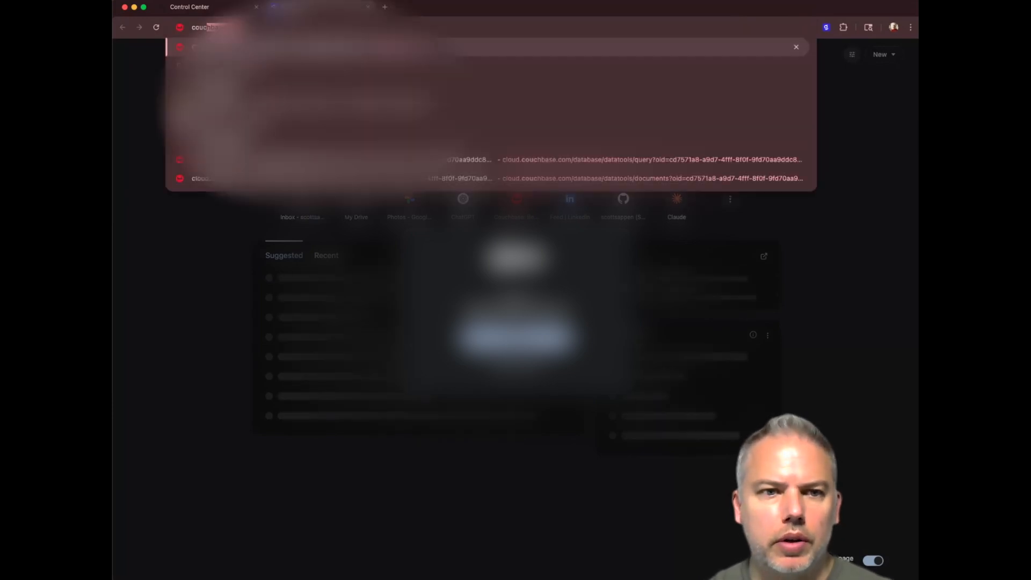
{"action": "key", "text": "Return"}
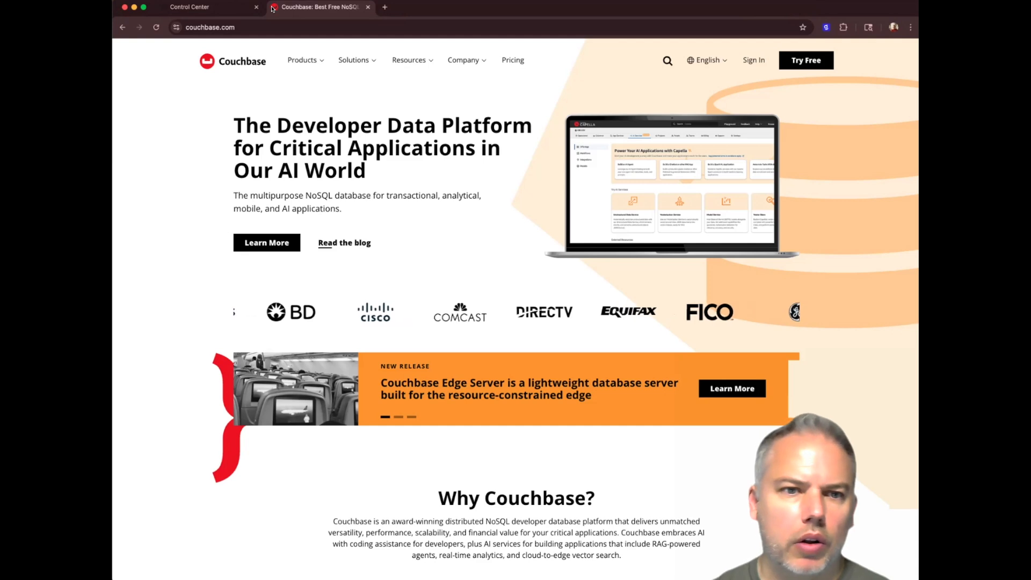
{"action": "left_click", "coordinate": [750, 61]}
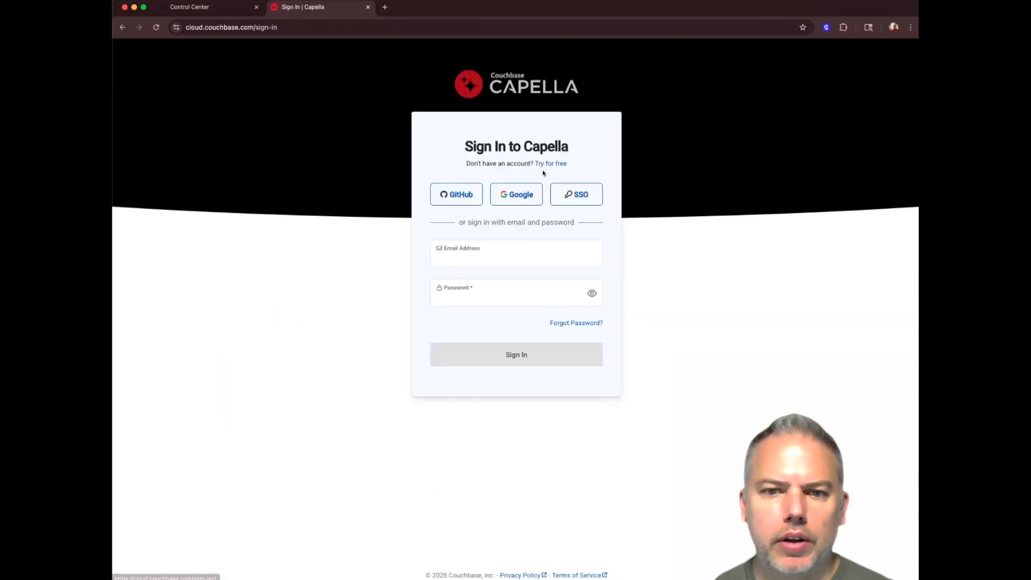
{"action": "left_click", "coordinate": [524, 196]}
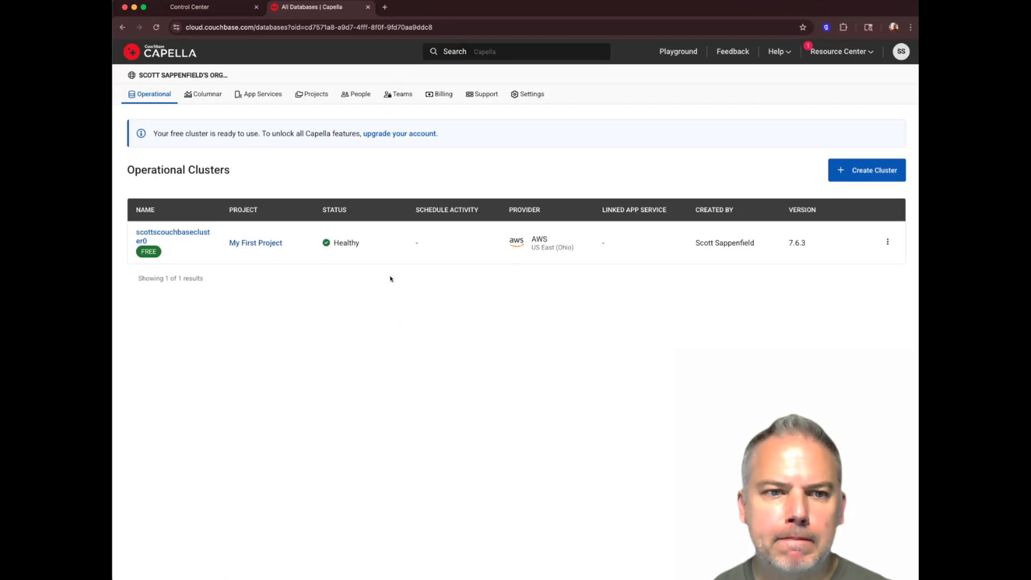
- Open the free cluster's data tools and run the COUNT(*) query on SummitER._default.iot_events several times
{"action": "left_click", "coordinate": [192, 244]}
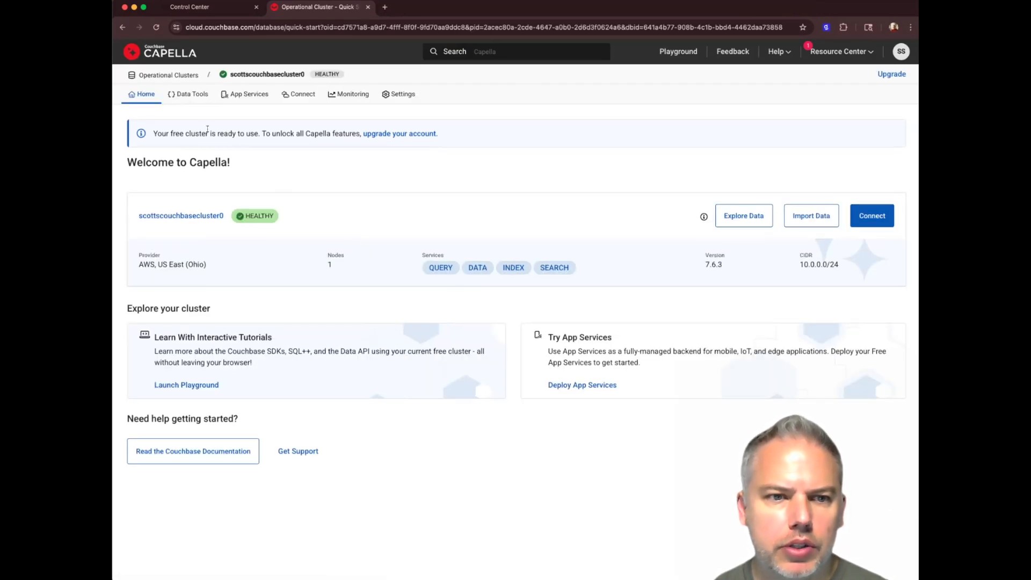
{"action": "left_click", "coordinate": [188, 94]}
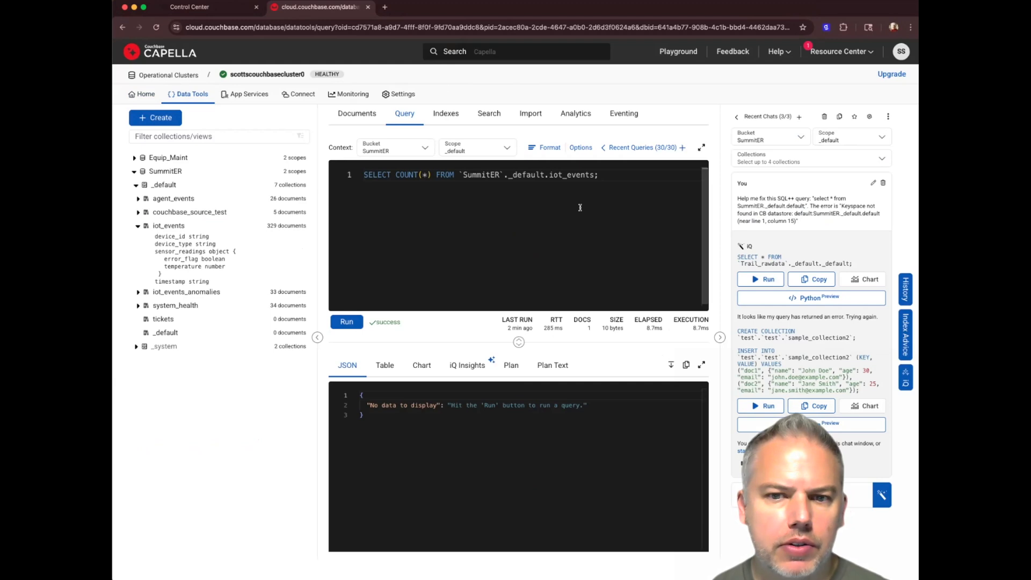
{"action": "left_click", "coordinate": [346, 322]}
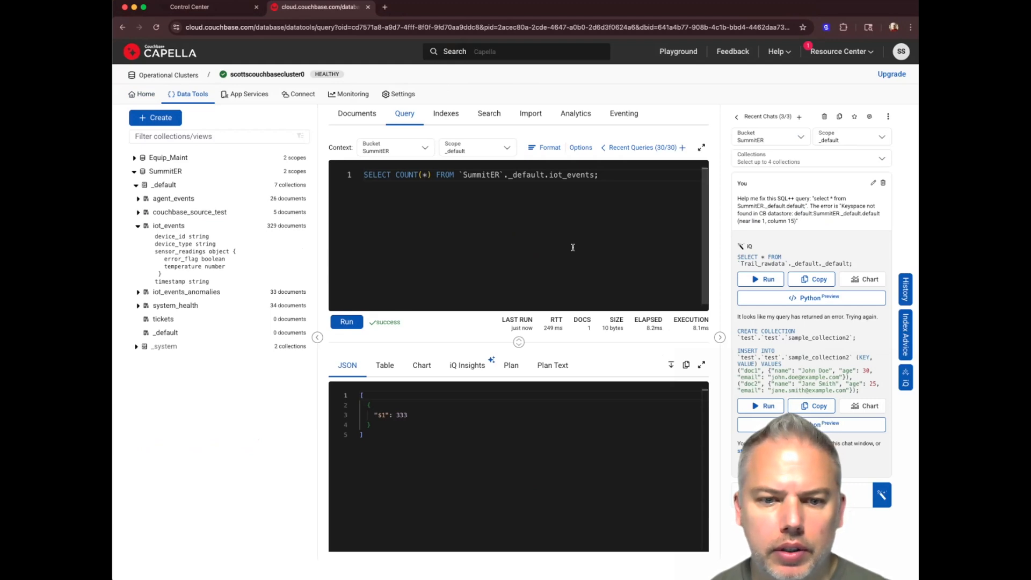
{"action": "left_click", "coordinate": [346, 324]}
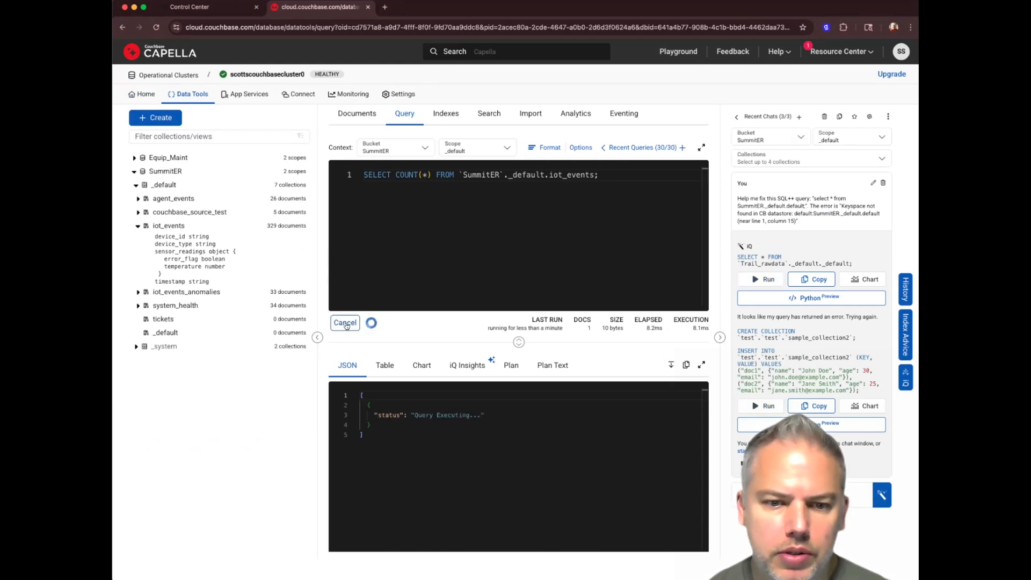
{"action": "left_click", "coordinate": [346, 324]}
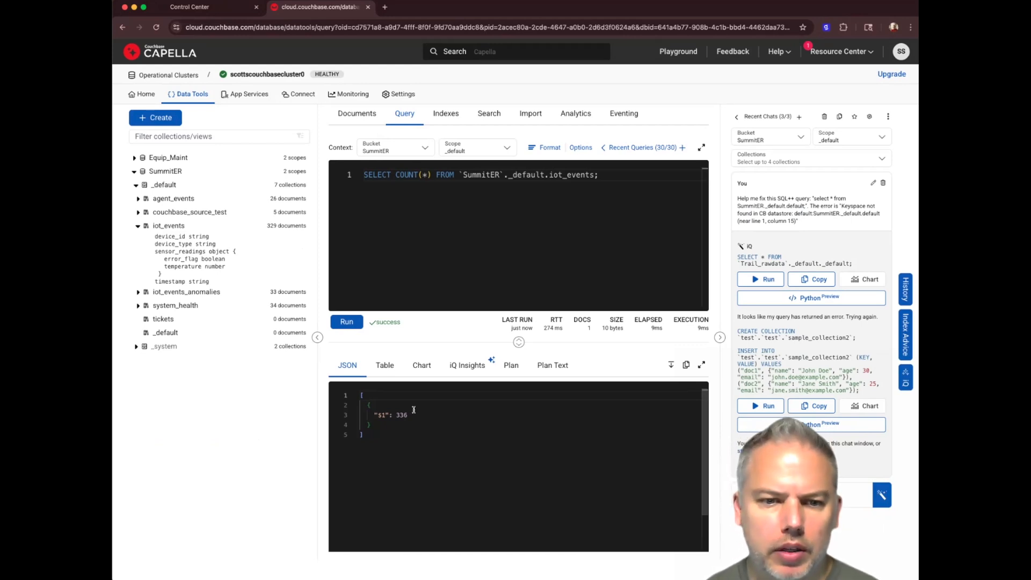
{"action": "key", "text": "super+Return"}
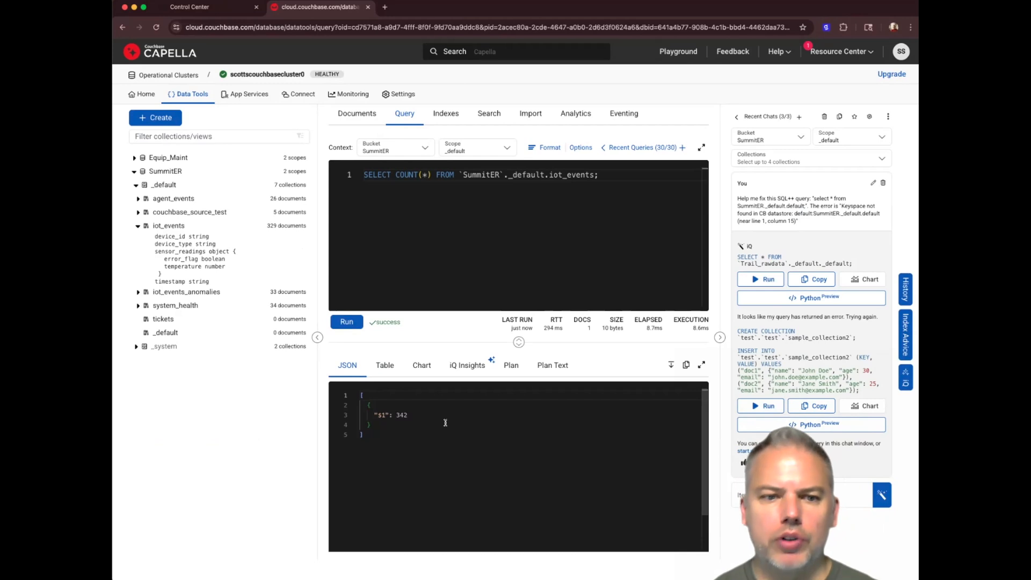
- View the JSON of document iot_events/0/0 in the iot_events collection, and close it without changes
{"action": "left_click", "coordinate": [344, 112]}
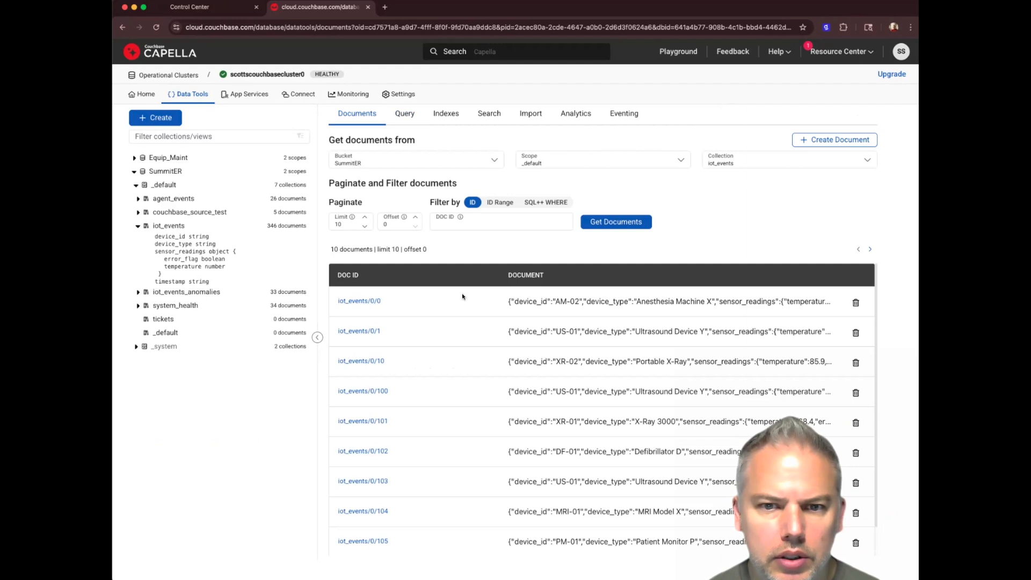
{"action": "left_click", "coordinate": [361, 300]}
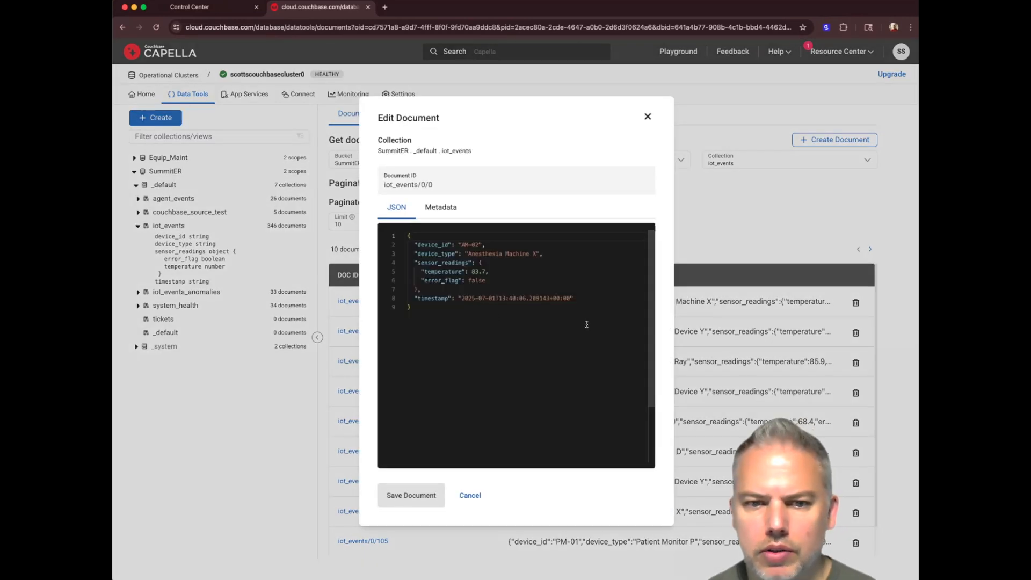
{"action": "left_click", "coordinate": [472, 497]}
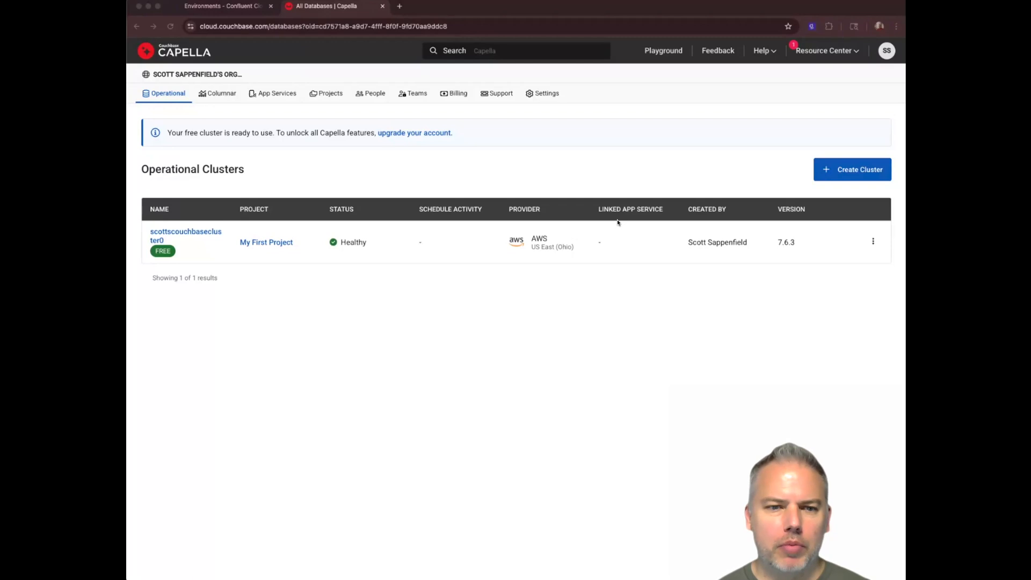
- Create a collection named datagen in the existing SummitER bucket and _default scope of the free Capella cluster
{"action": "left_click", "coordinate": [199, 233]}
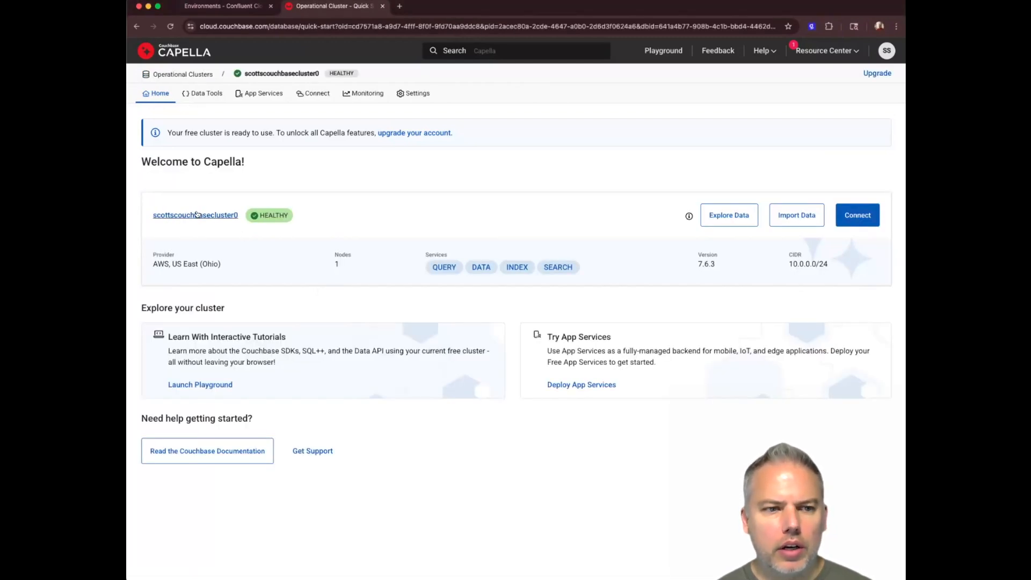
{"action": "left_click", "coordinate": [196, 214]}
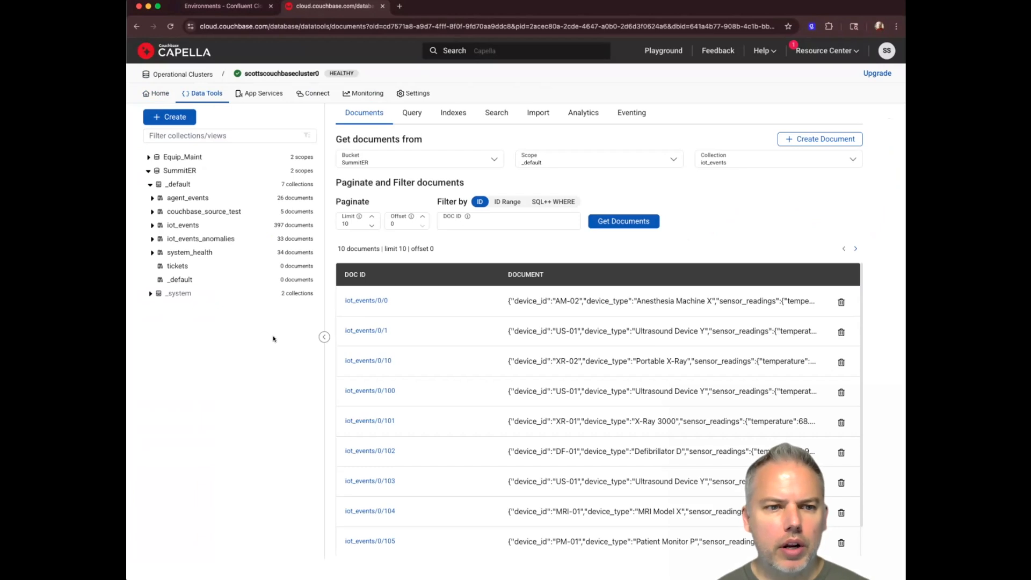
{"action": "left_click", "coordinate": [165, 117]}
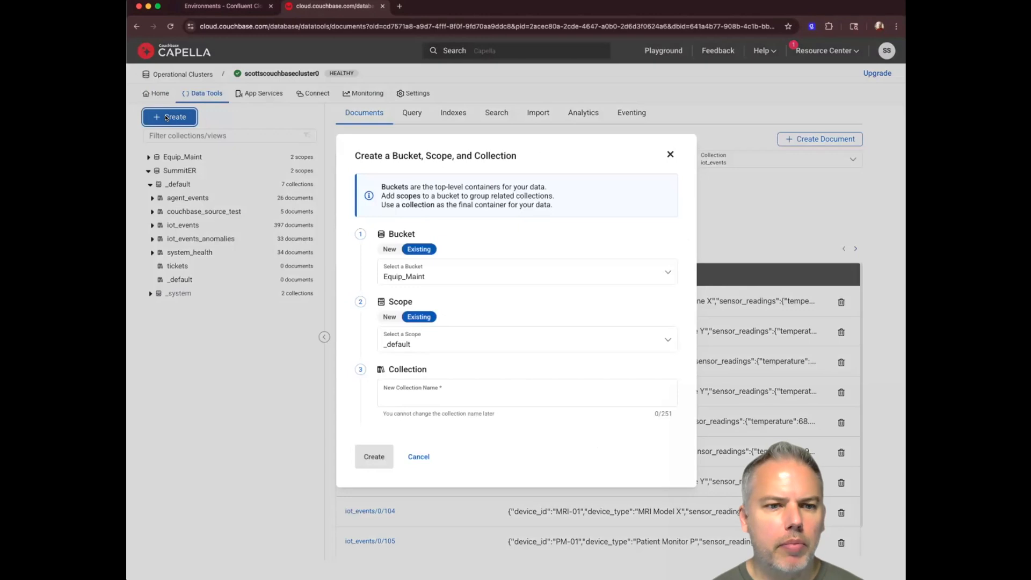
{"action": "left_click", "coordinate": [445, 272]}
{"action": "left_click", "coordinate": [449, 315]}
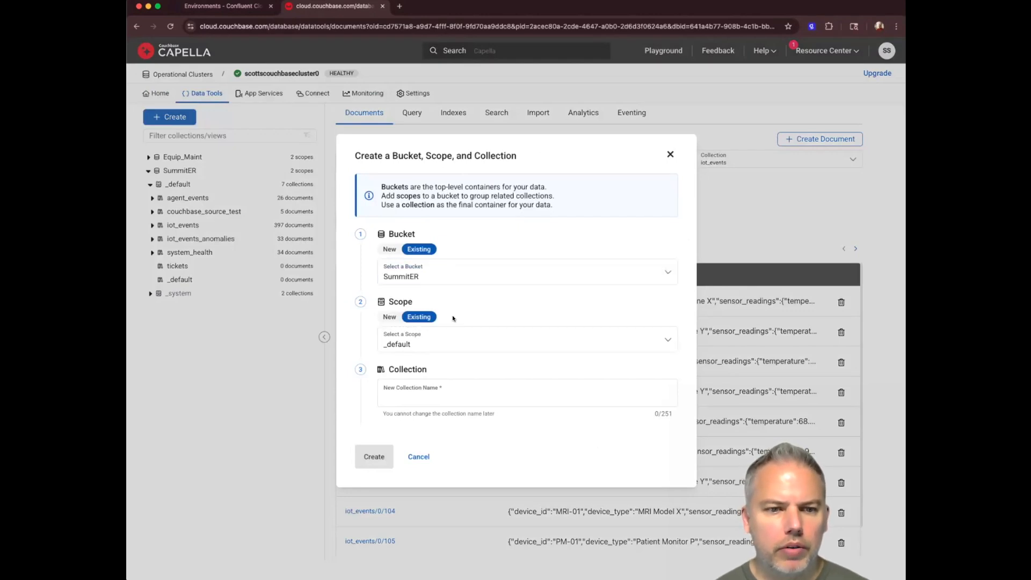
{"action": "left_click", "coordinate": [463, 342]}
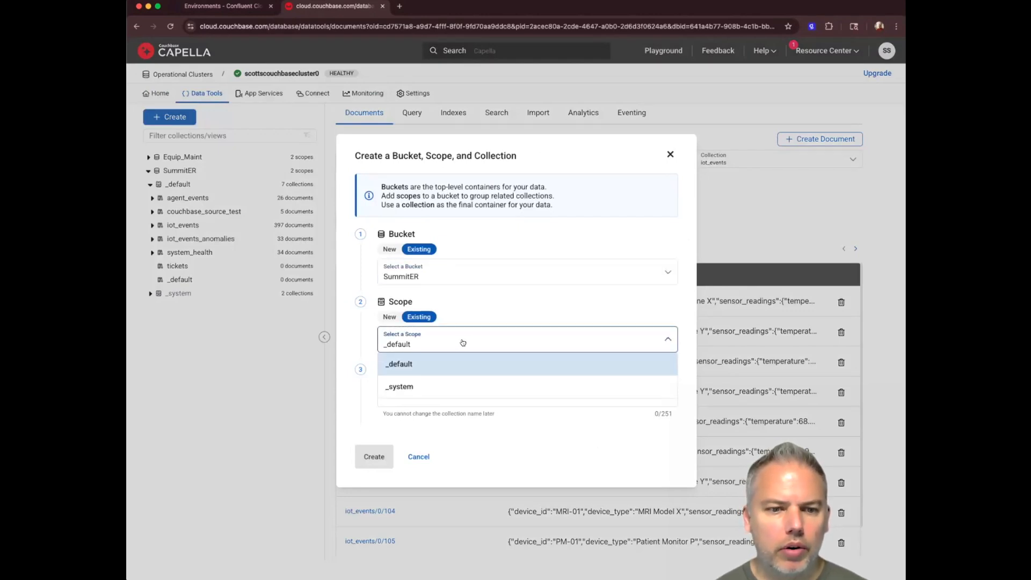
{"action": "left_click", "coordinate": [462, 364]}
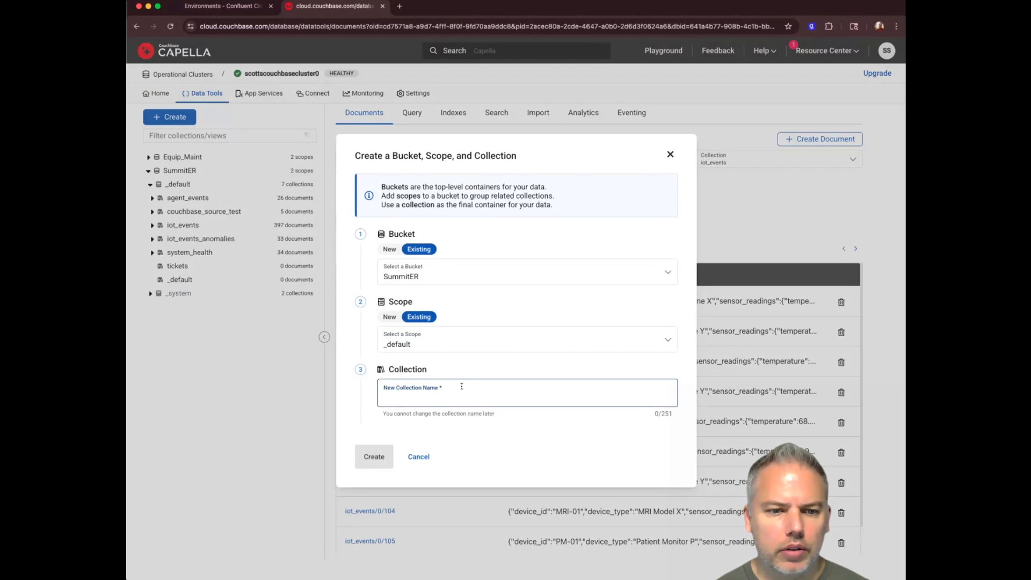
{"action": "left_click", "coordinate": [498, 397]}
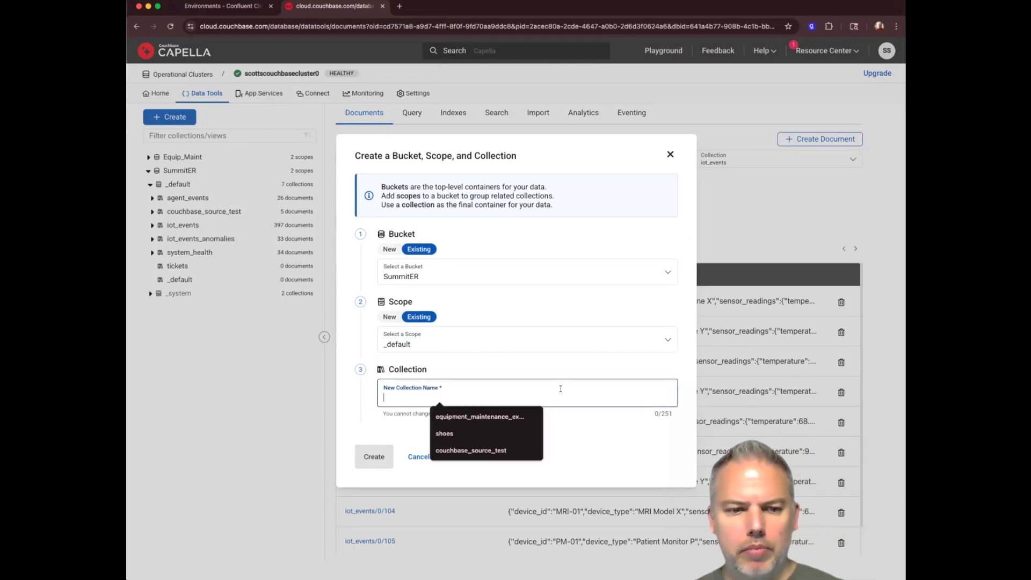
{"action": "type", "text": "datagen"}
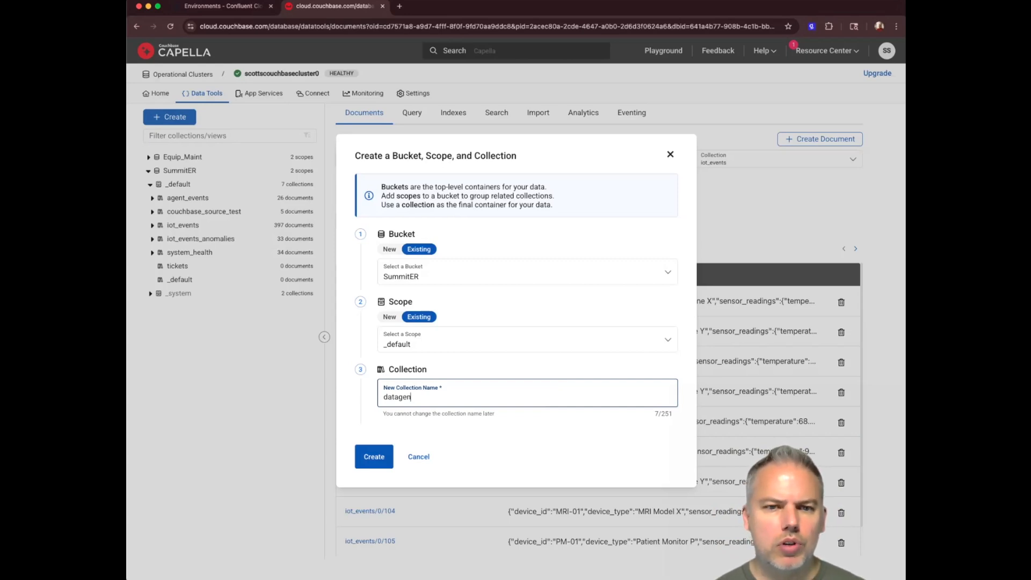
{"action": "left_click", "coordinate": [377, 461]}
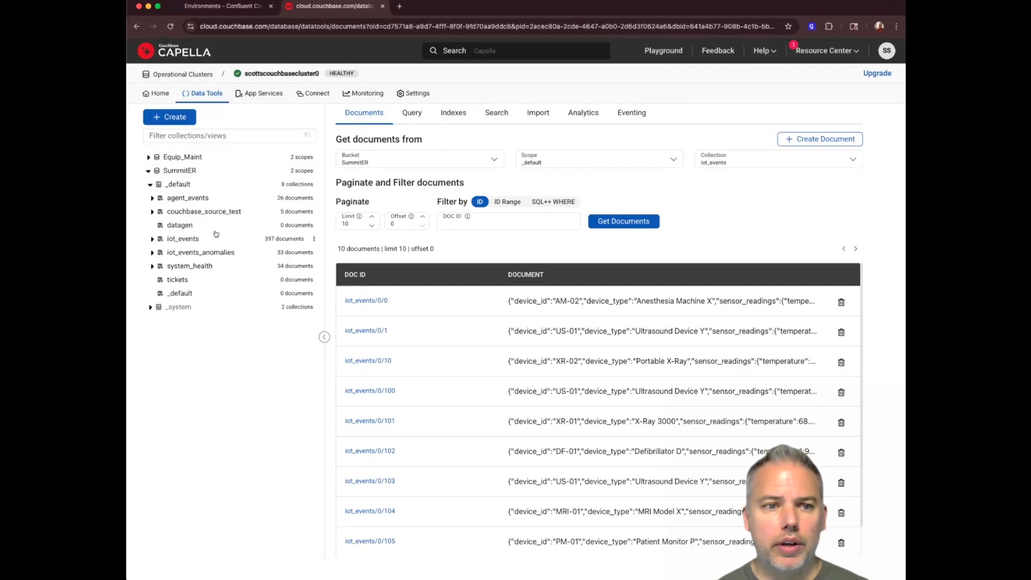
- Switch to Confluent Cloud and open the topics of cluster_0 in the default environment
{"action": "left_click", "coordinate": [233, 10]}
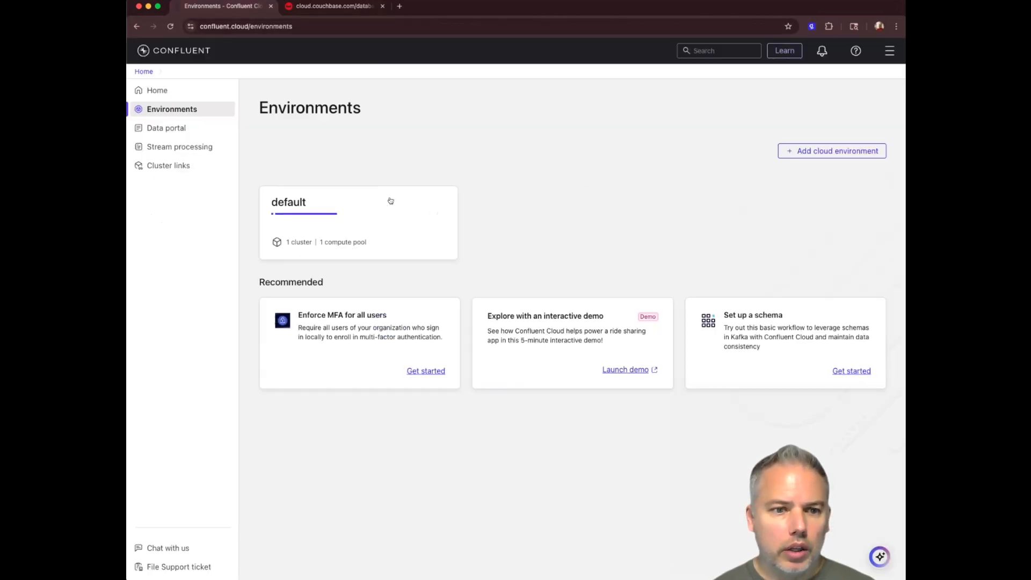
{"action": "left_click", "coordinate": [336, 201]}
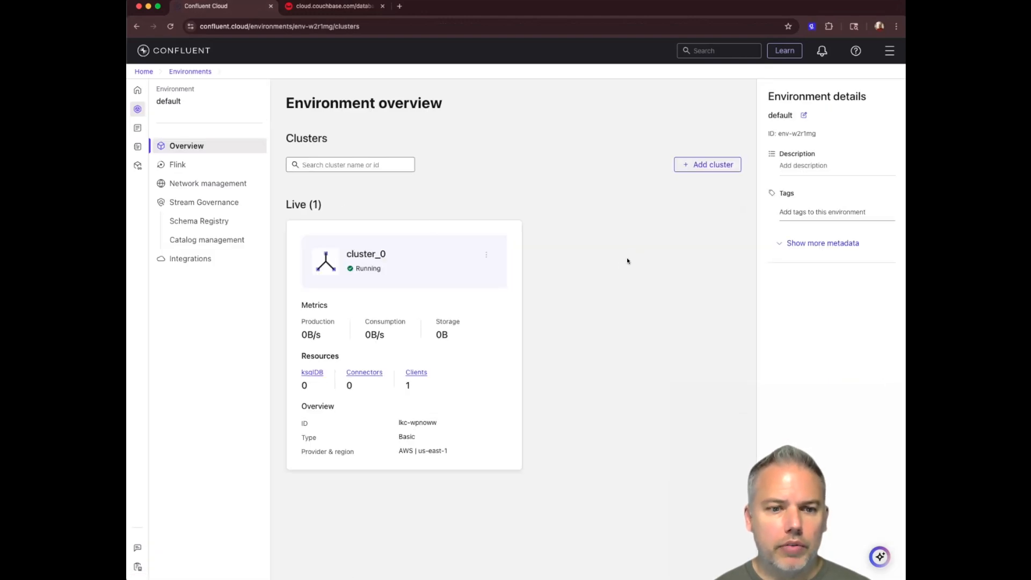
{"action": "left_click", "coordinate": [390, 281]}
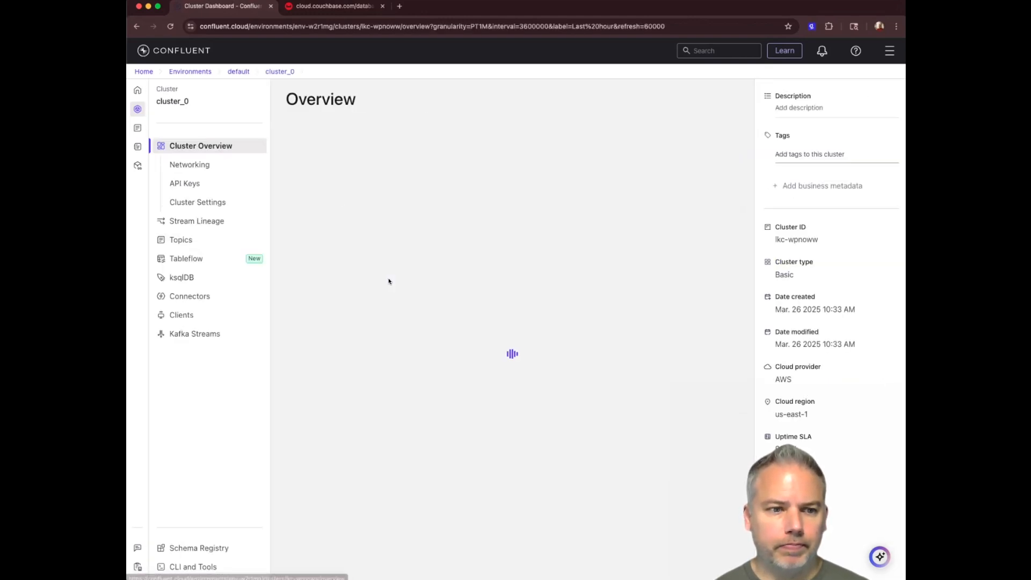
{"action": "left_click", "coordinate": [205, 240]}
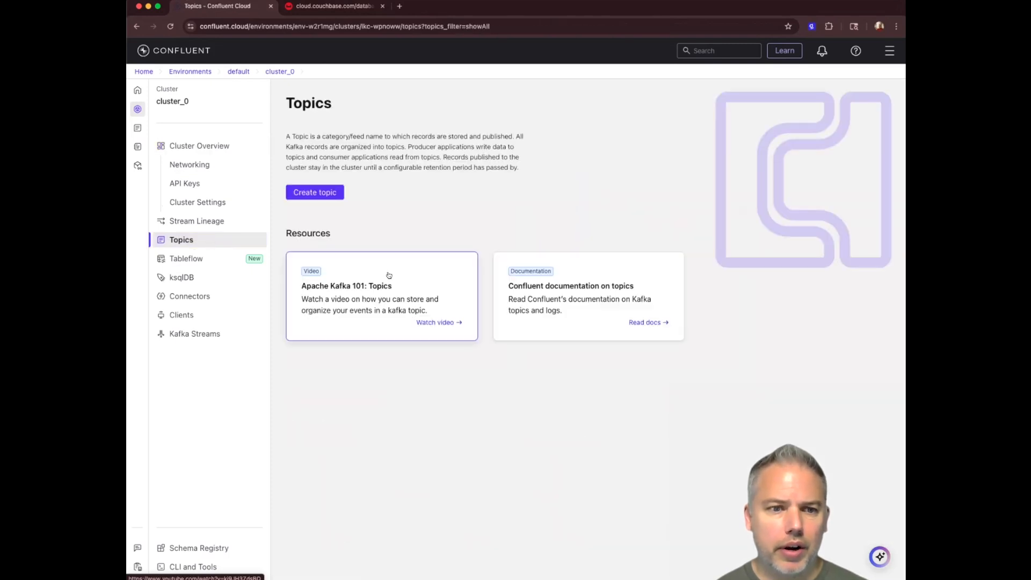
- Create a topic named datagen with 1 partition and a 1 GB retention size, skipping the data contract
{"action": "left_click", "coordinate": [316, 194]}
{"action": "double_click", "coordinate": [387, 152]}
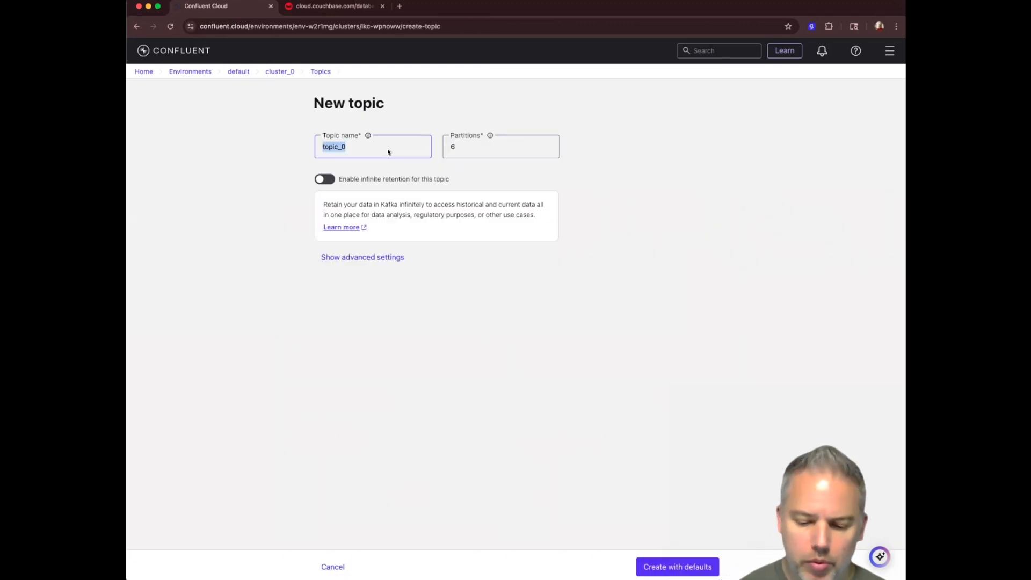
{"action": "type", "text": "datagen"}
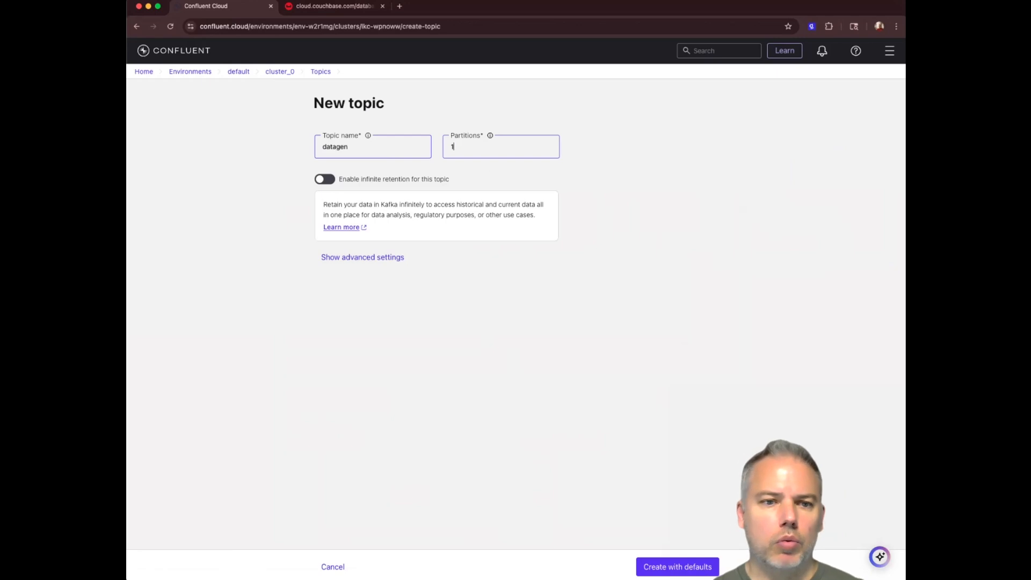
{"action": "left_click", "coordinate": [363, 257]}
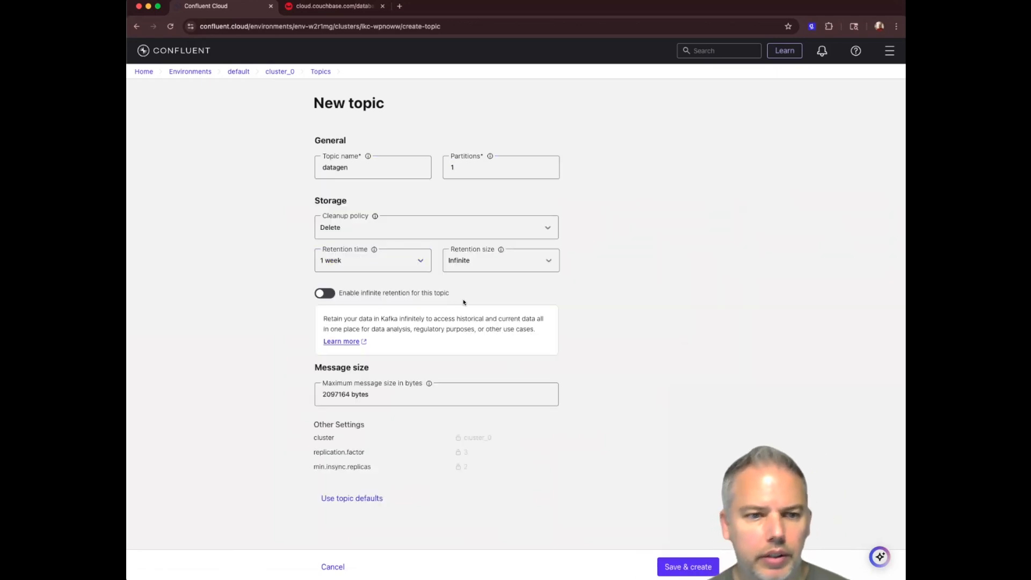
{"action": "left_click", "coordinate": [477, 272]}
{"action": "left_click", "coordinate": [472, 295]}
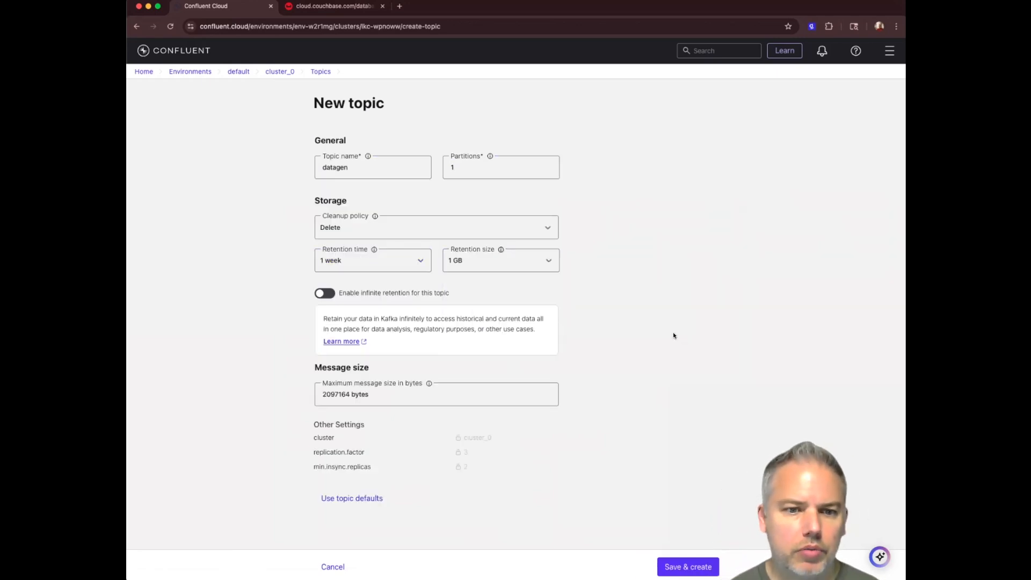
{"action": "left_click", "coordinate": [681, 561]}
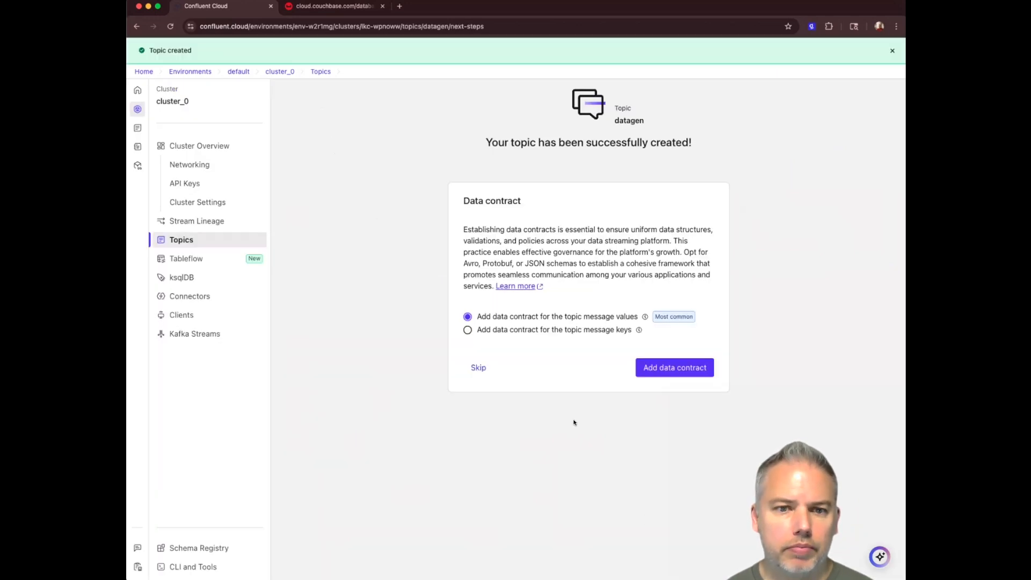
{"action": "left_click", "coordinate": [479, 367]}
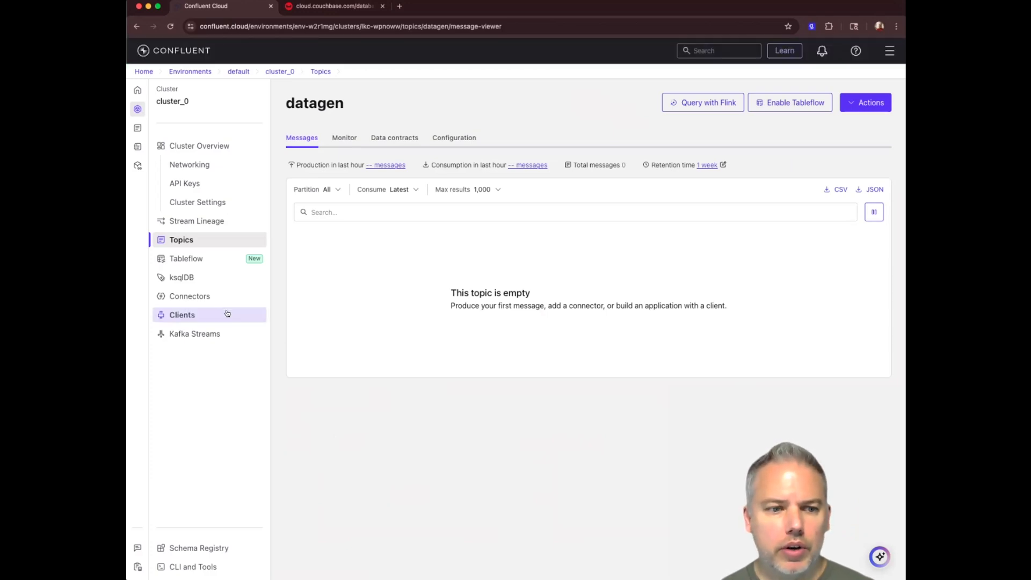
- Find the Sample Data (Datagen Source) connector, open its additional configuration, and select datagen as the destination topic
{"action": "left_click", "coordinate": [212, 297]}
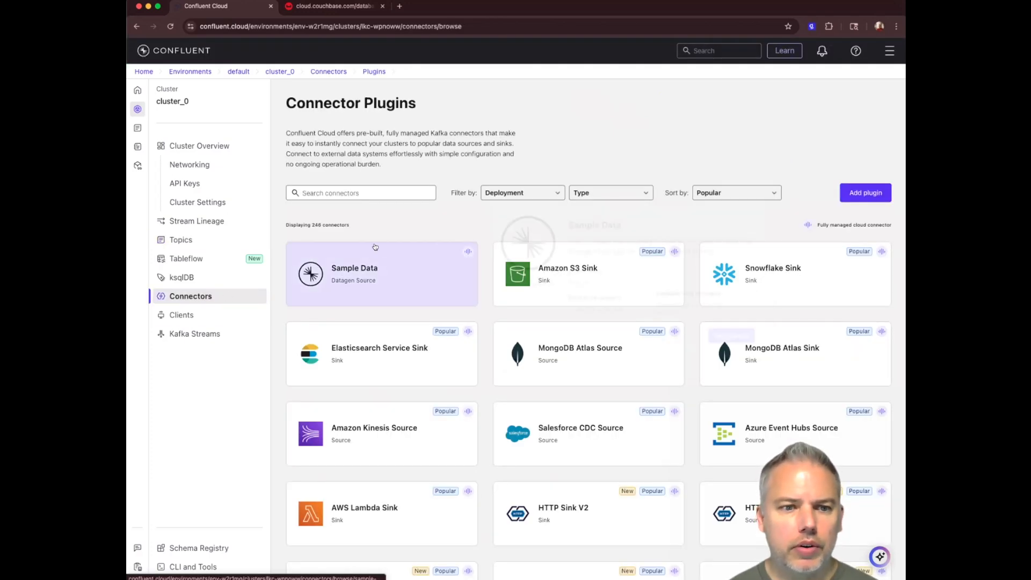
{"action": "type", "text": "da"}
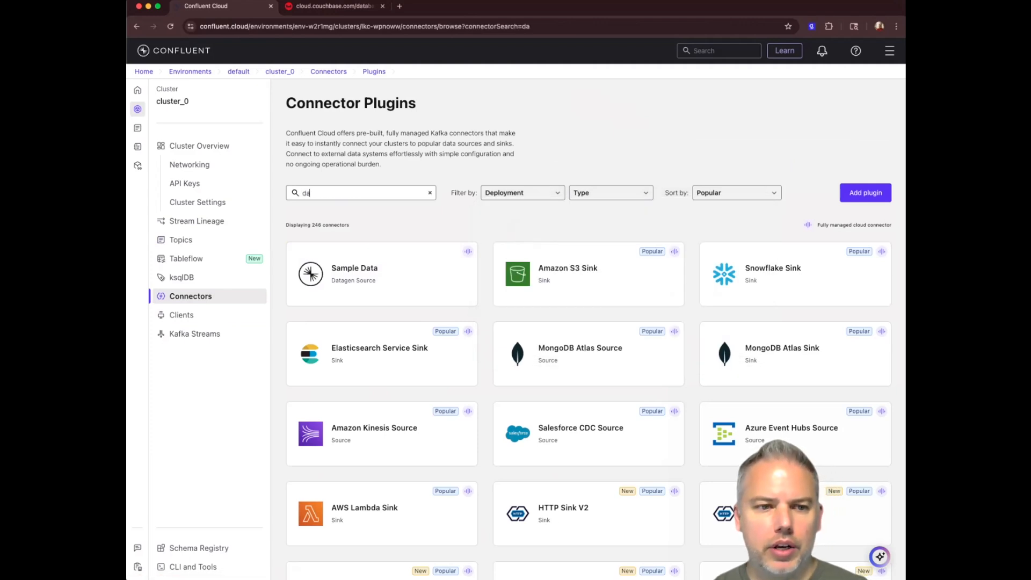
{"action": "type", "text": "tagen"}
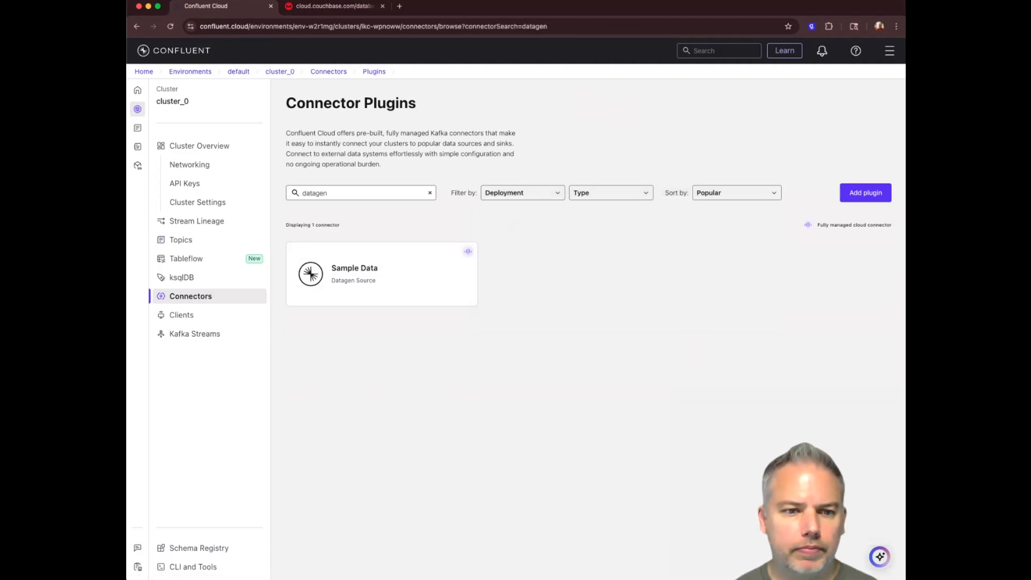
{"action": "mouse_move", "coordinate": [404, 274]}
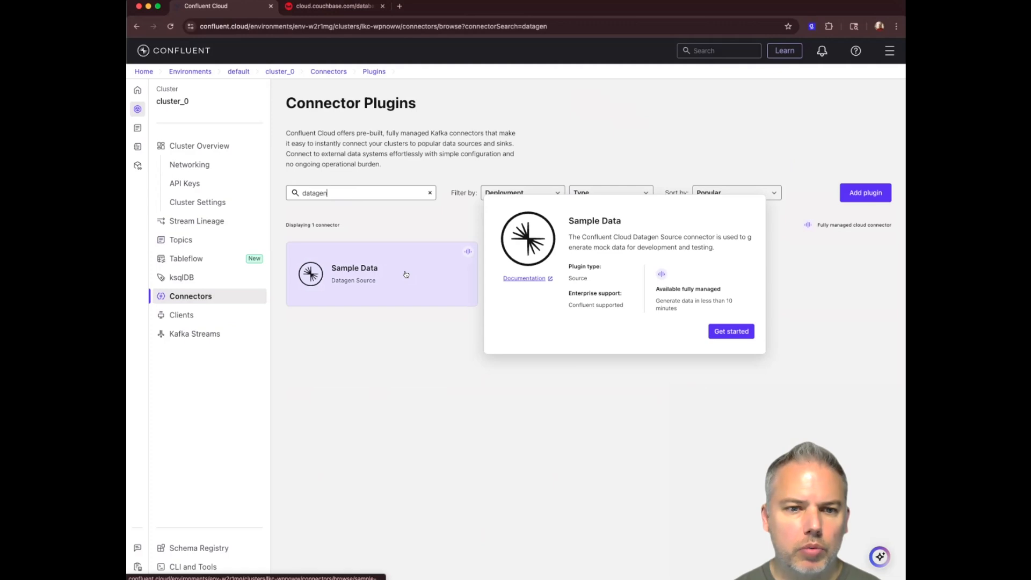
{"action": "left_click", "coordinate": [406, 275]}
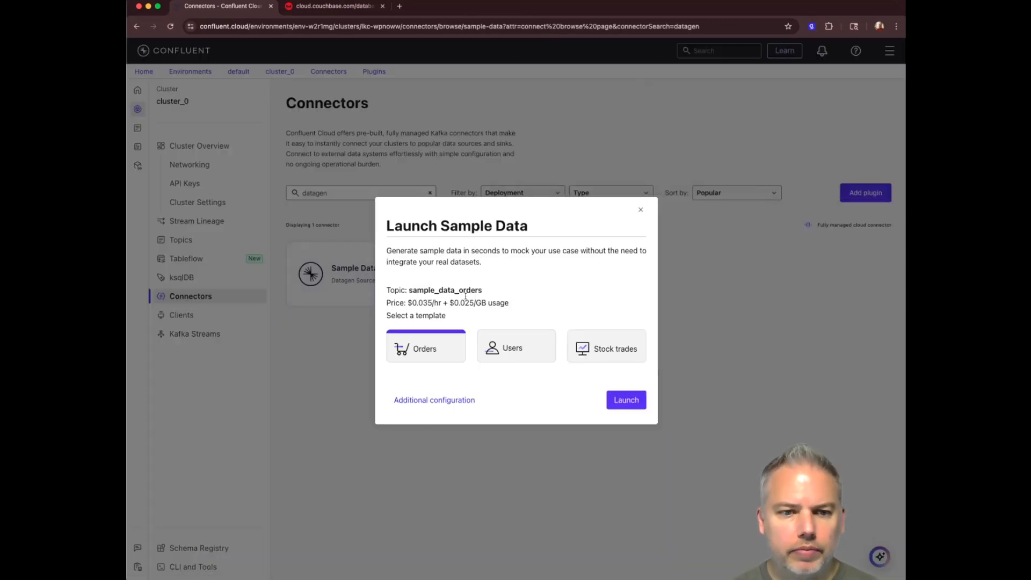
{"action": "left_click", "coordinate": [434, 399]}
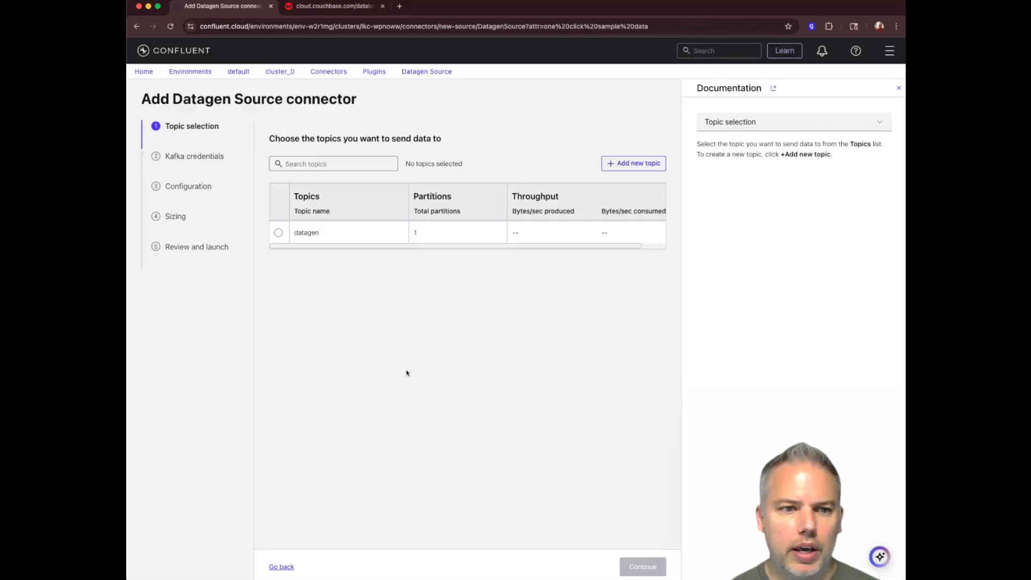
{"action": "left_click", "coordinate": [278, 232]}
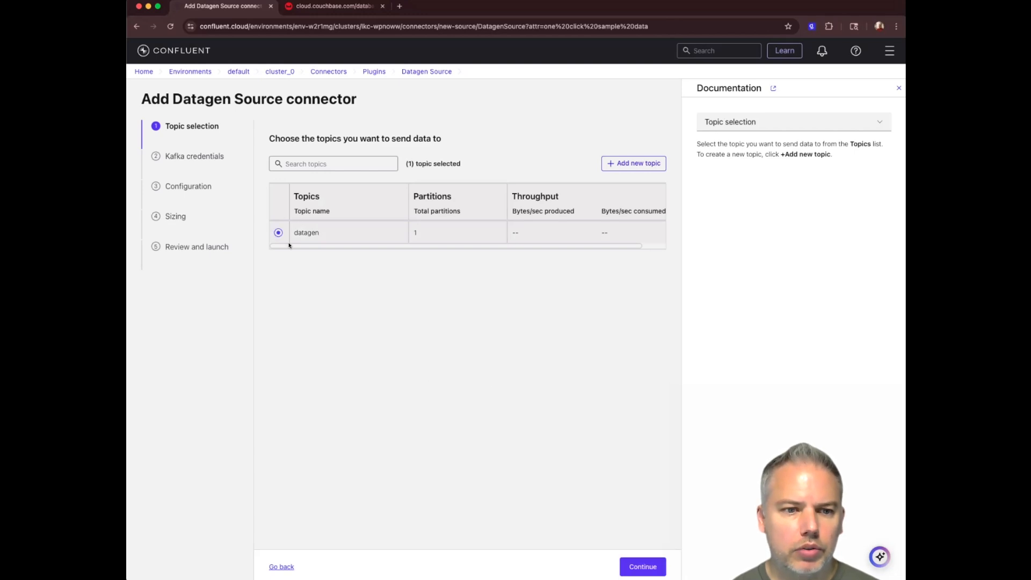
- Continue to the Kafka credentials, choose to use an existing API key, and enter the API key and secret for the Kafka cluster
{"action": "left_click", "coordinate": [644, 566]}
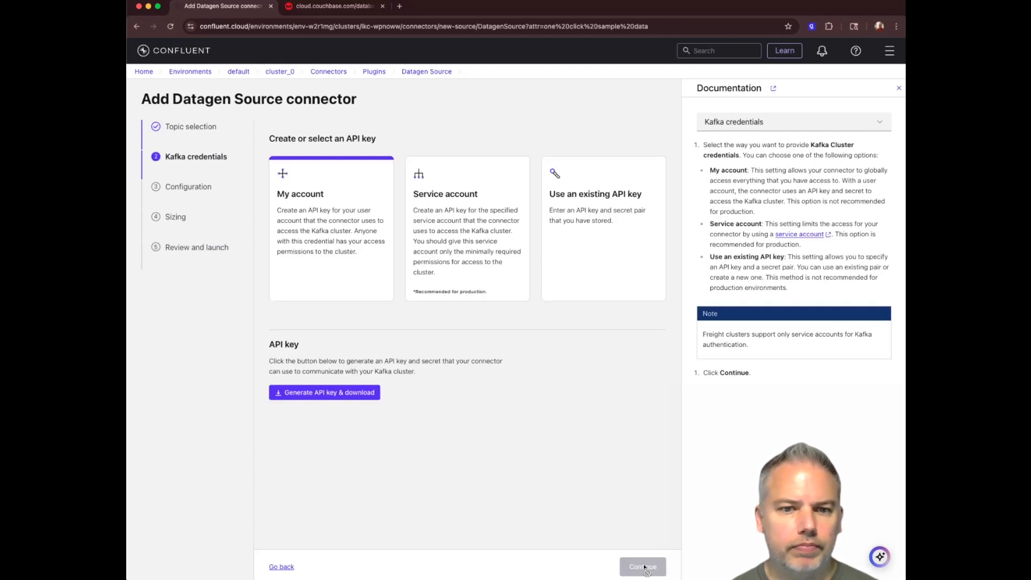
{"action": "left_click", "coordinate": [585, 258]}
{"action": "left_click", "coordinate": [349, 372]}
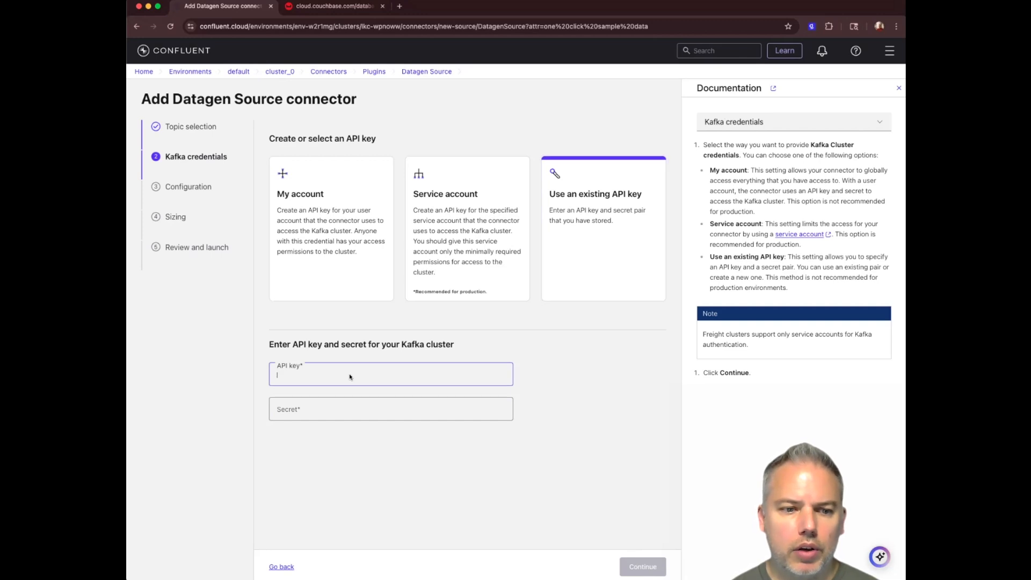
{"action": "key", "text": "super+Tab"}
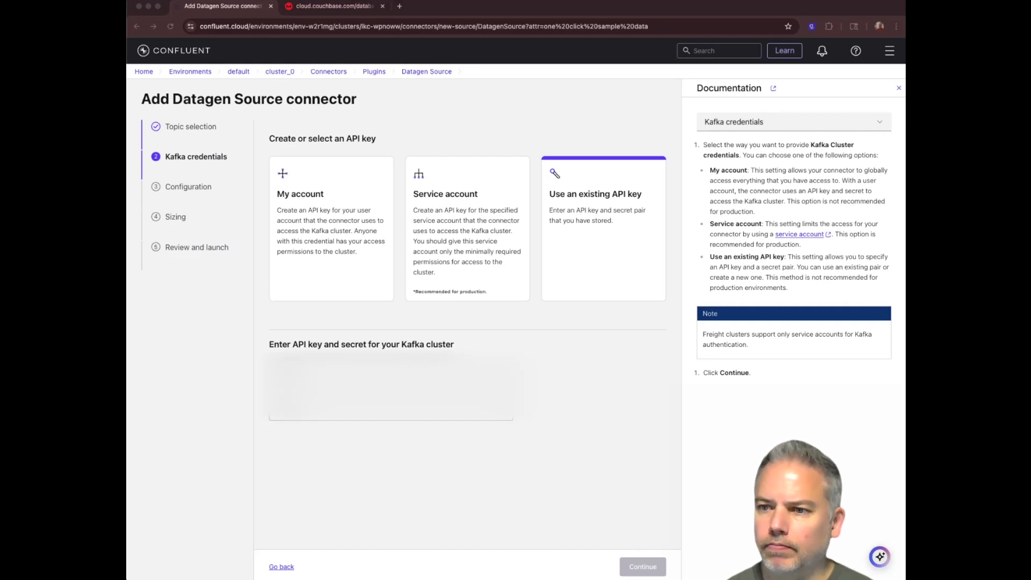
{"action": "key", "text": "super+Tab"}
{"action": "left_click", "coordinate": [632, 567]}
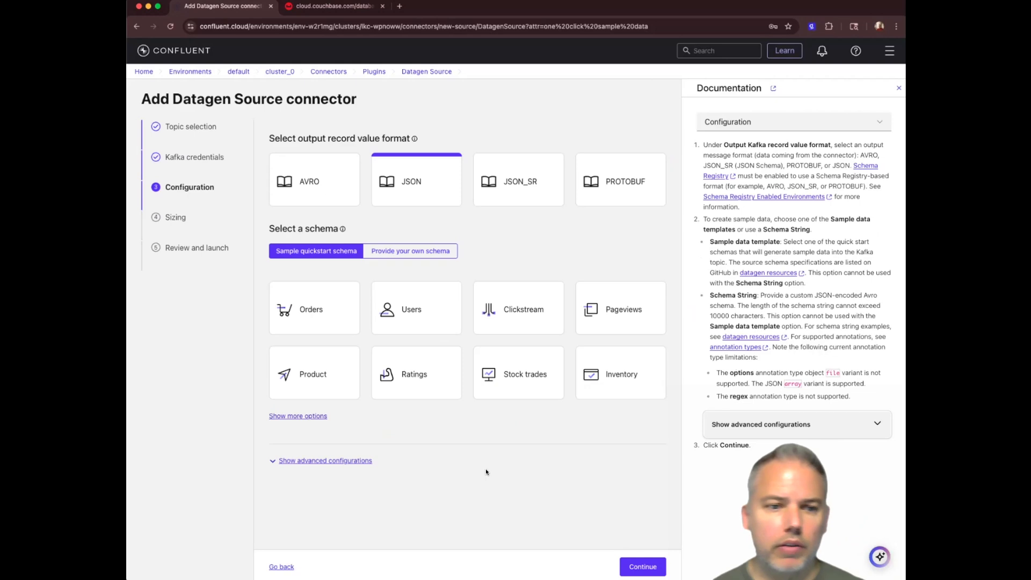
- Set the output record format to JSON with the Orders sample schema, and accept the sizing of 1 task
{"action": "left_click", "coordinate": [404, 171]}
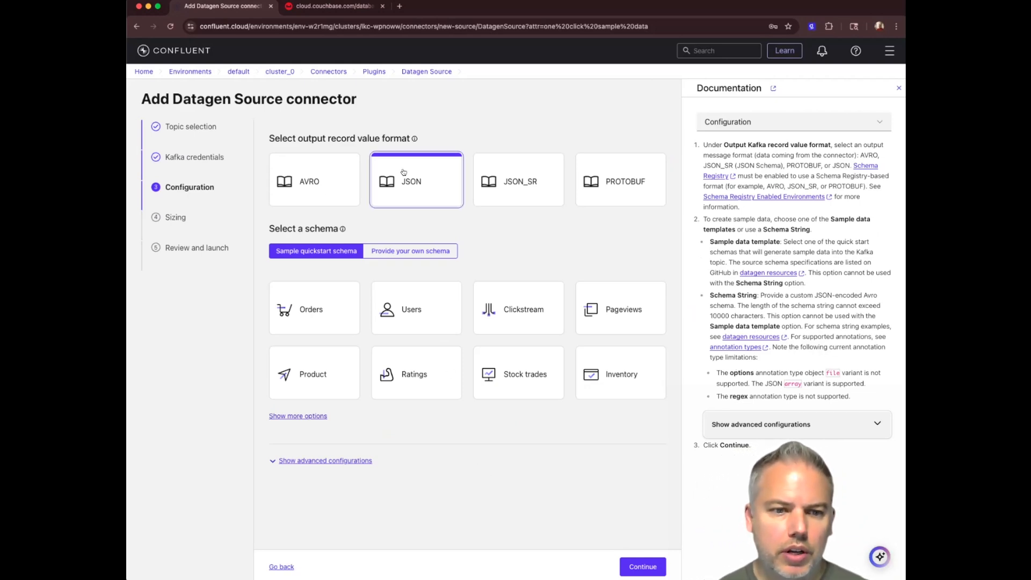
{"action": "left_click", "coordinate": [321, 300]}
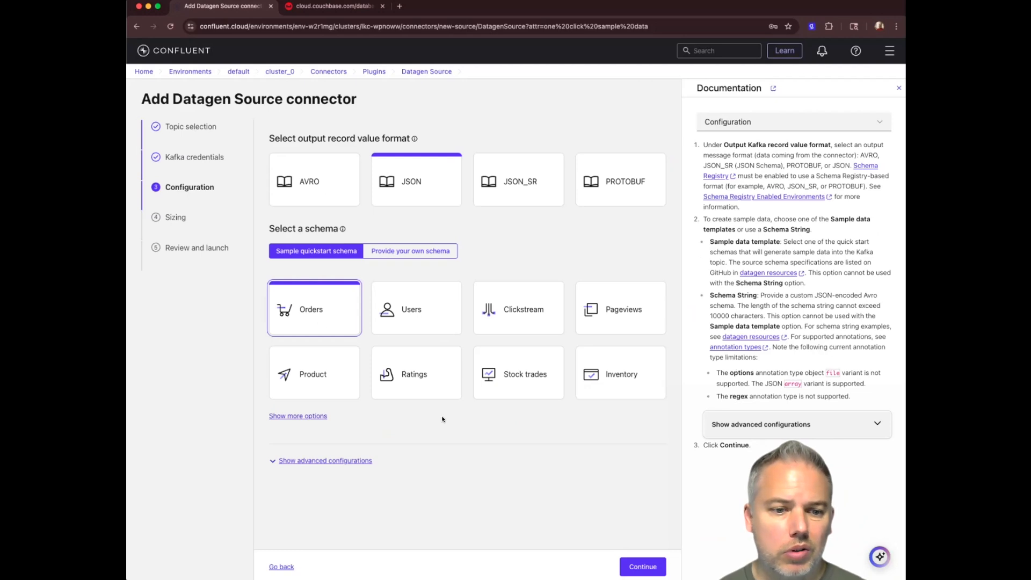
{"action": "left_click", "coordinate": [642, 566]}
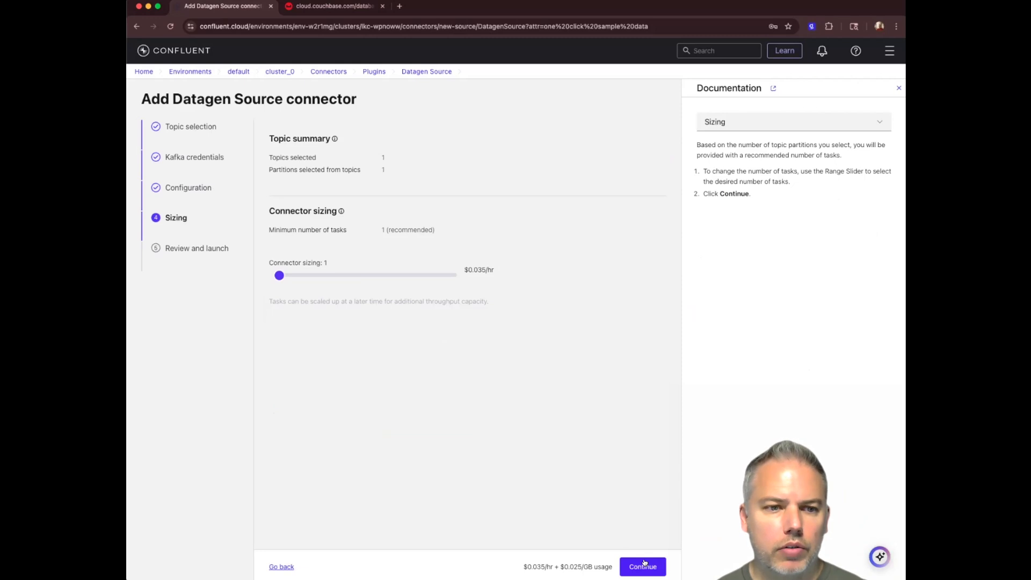
{"action": "left_click", "coordinate": [644, 563]}
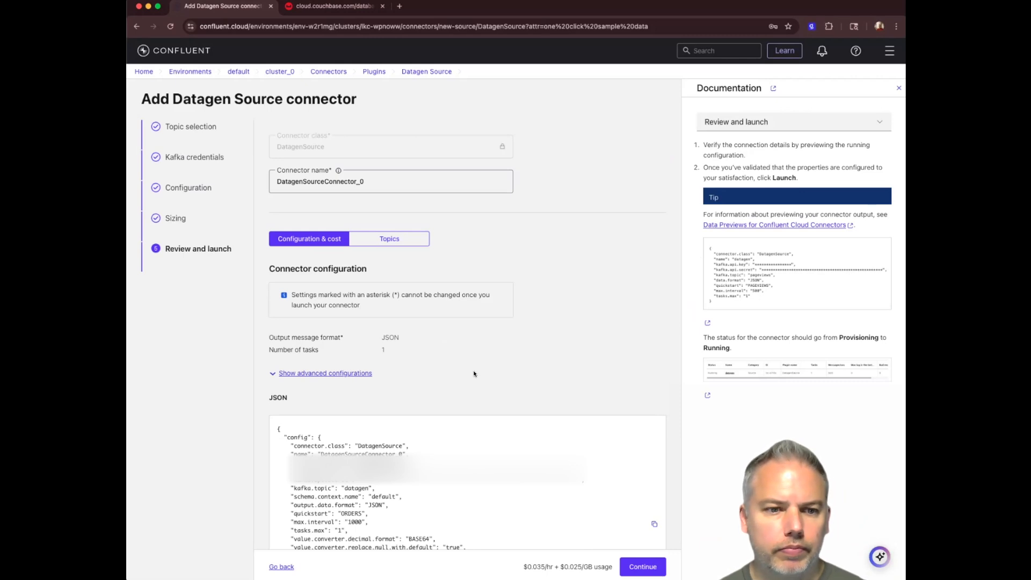
- Name the source connector Datagen_sink and launch it
{"action": "left_click", "coordinate": [364, 182]}
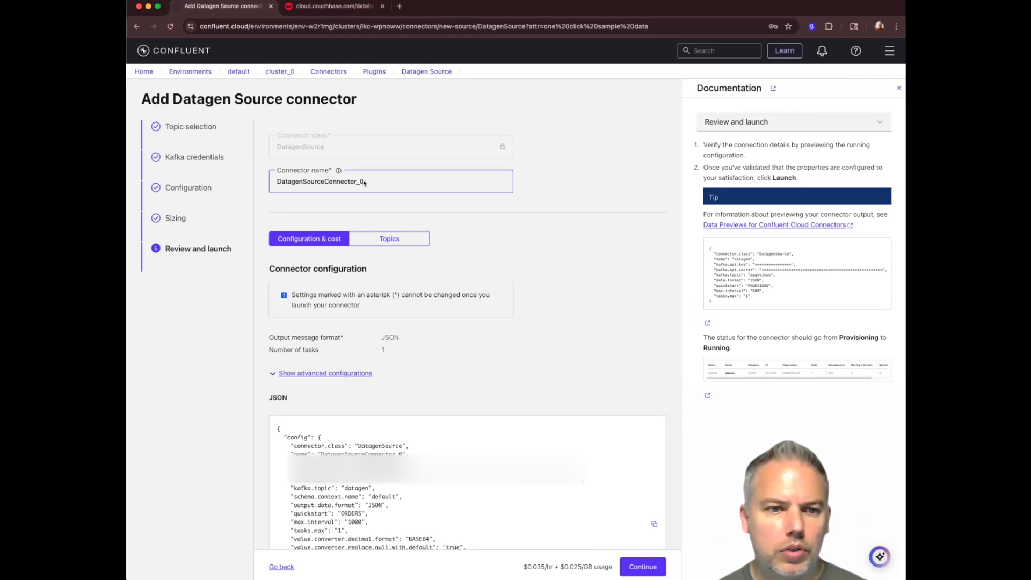
{"action": "left_click_drag", "start_coordinate": [363, 182], "coordinate": [276, 183]}
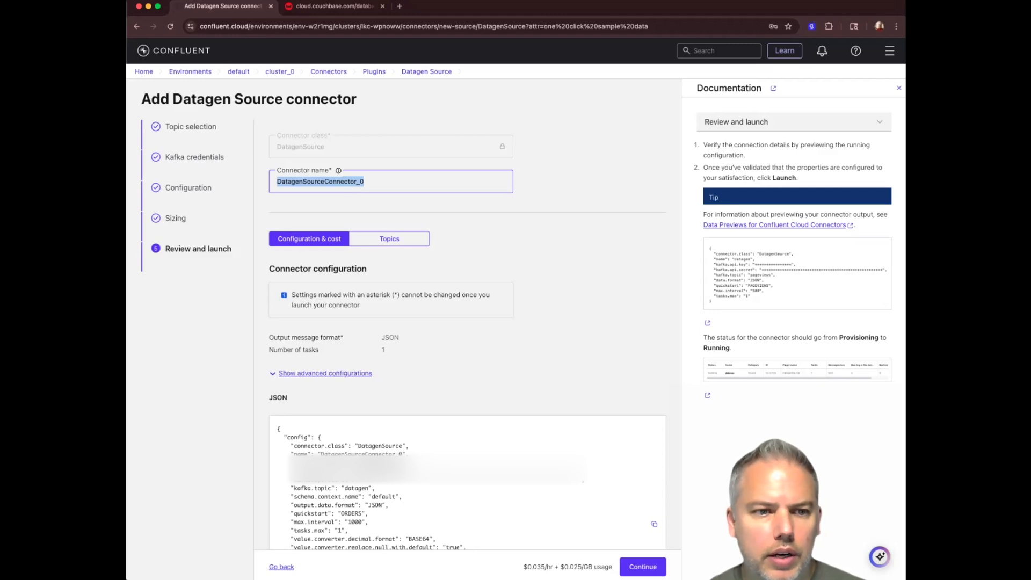
{"action": "type", "text": "Datagen"}
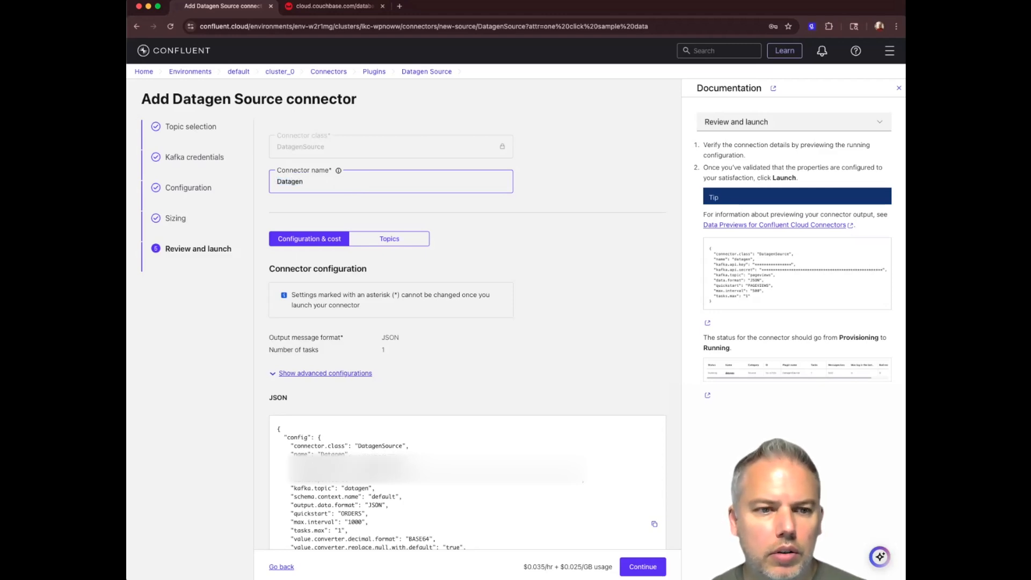
{"action": "type", "text": "_connector_sink"}
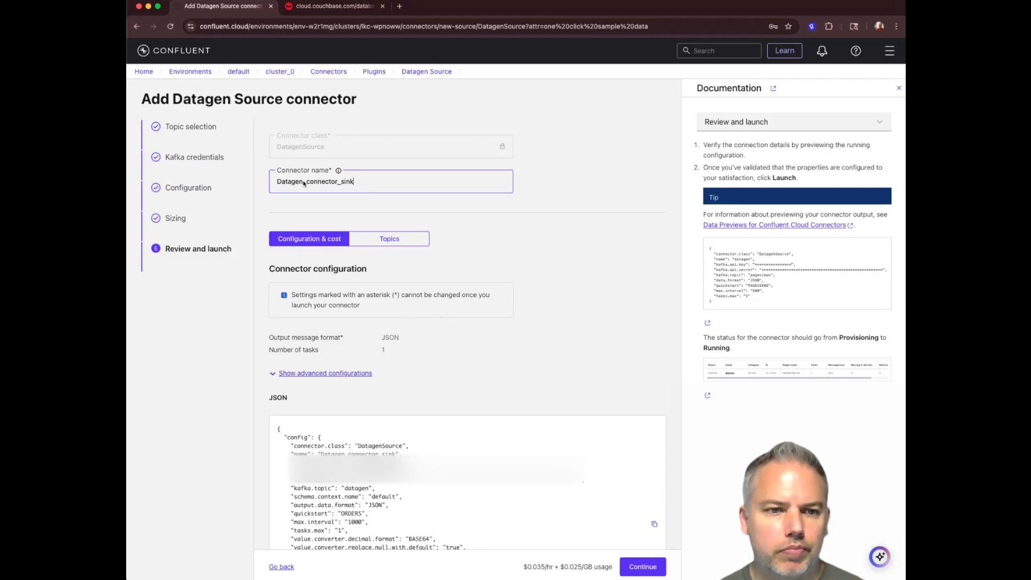
{"action": "left_click_drag", "start_coordinate": [304, 183], "coordinate": [339, 183]}
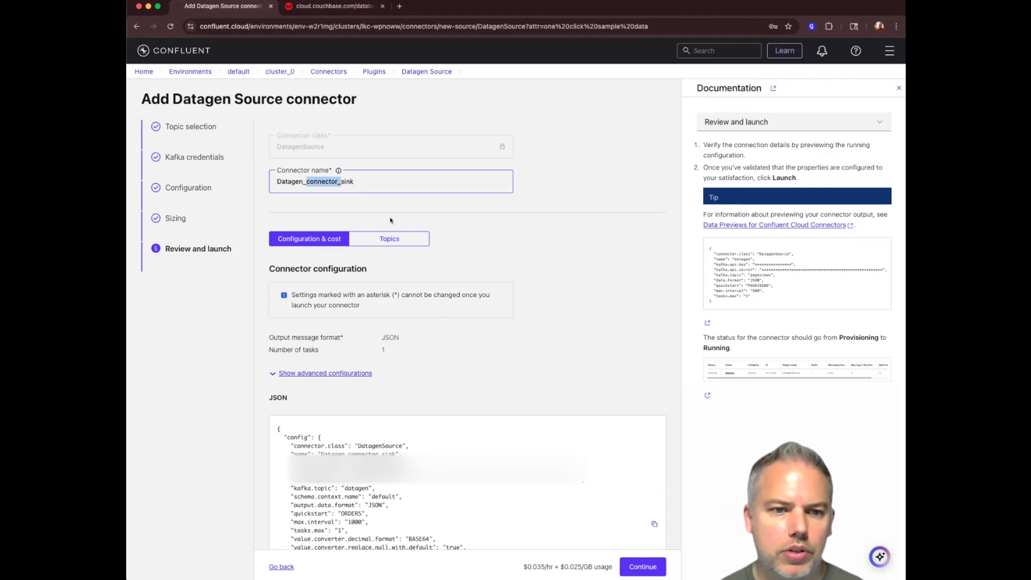
{"action": "key", "text": "BackSpace"}
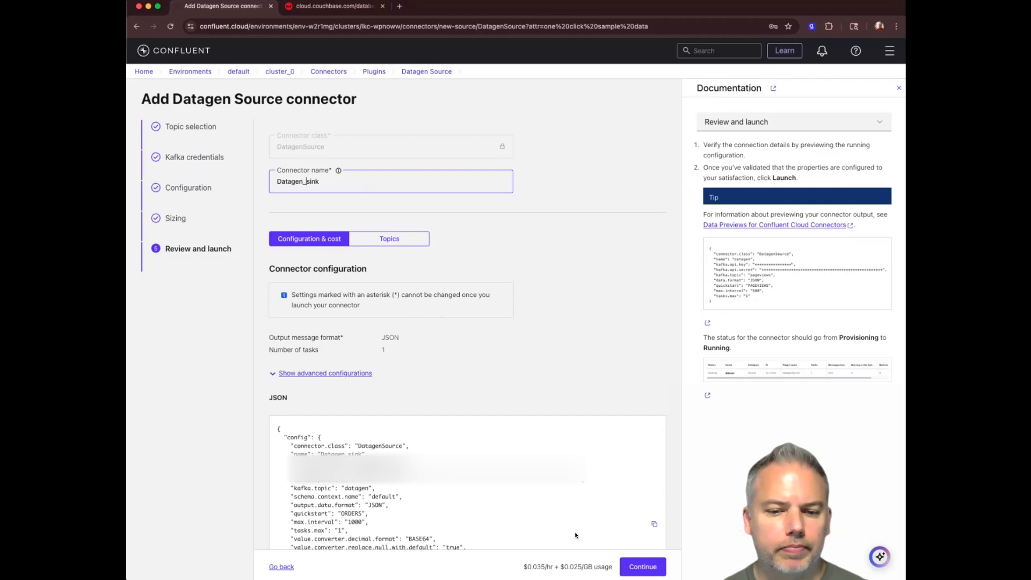
{"action": "left_click", "coordinate": [643, 568]}
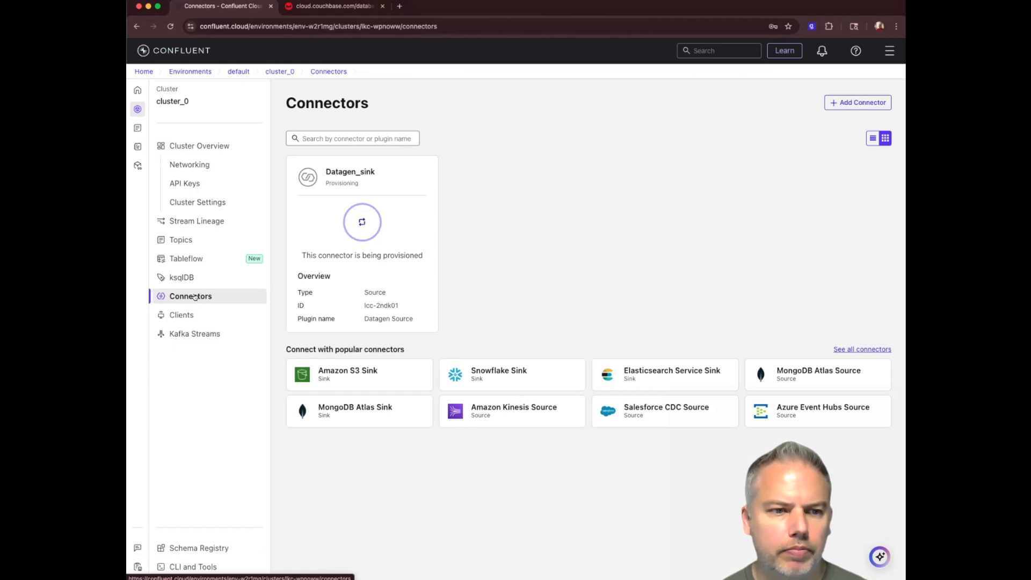
- Open the datagen topic of cluster_0 and examine its incoming messages
{"action": "left_click", "coordinate": [204, 238]}
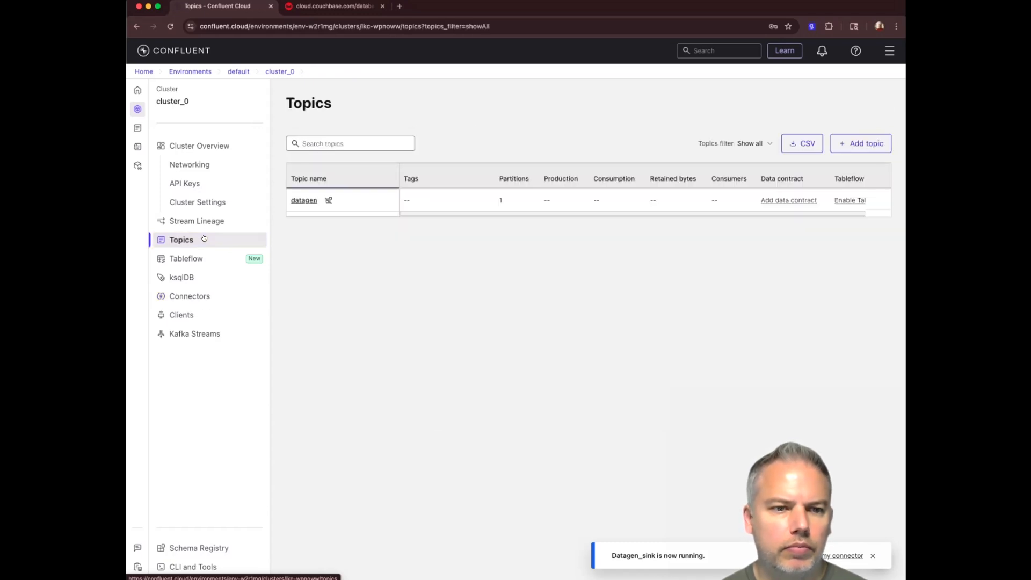
{"action": "left_click", "coordinate": [302, 200]}
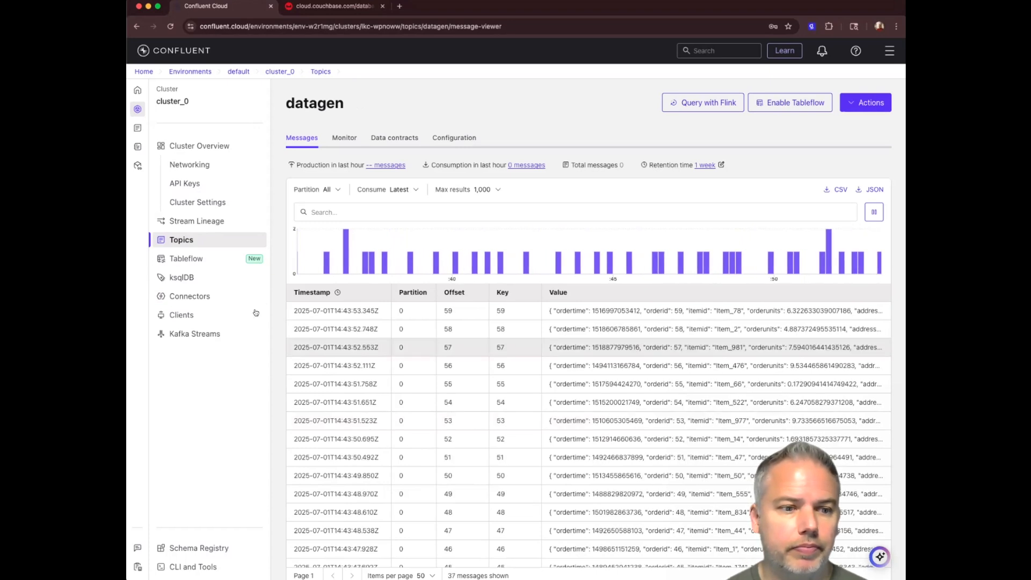
- Add a new connector by searching the plugins for couchbase, choose Couchbase Sink, and select datagen as its source topic
{"action": "left_click", "coordinate": [212, 296]}
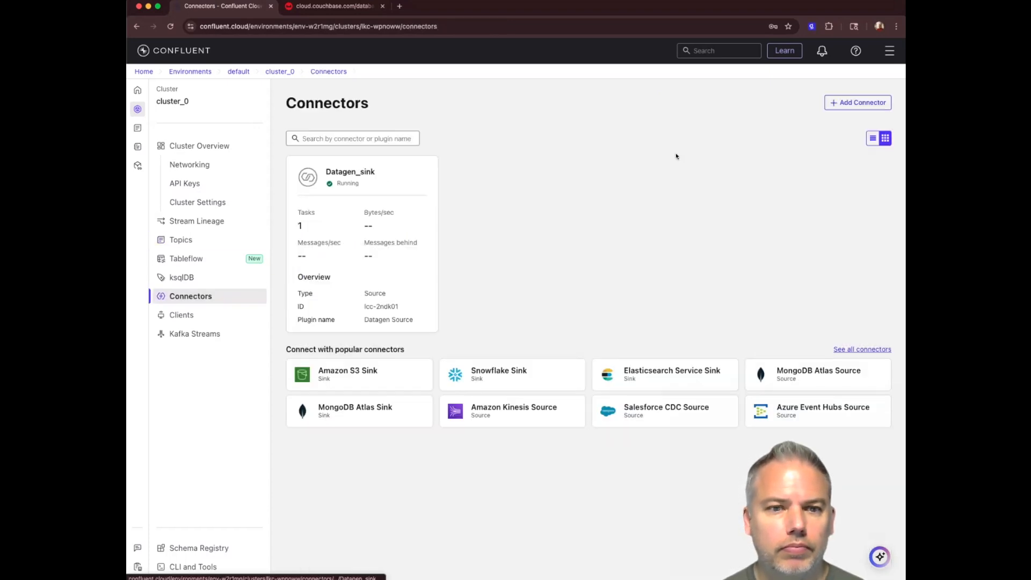
{"action": "left_click", "coordinate": [859, 102]}
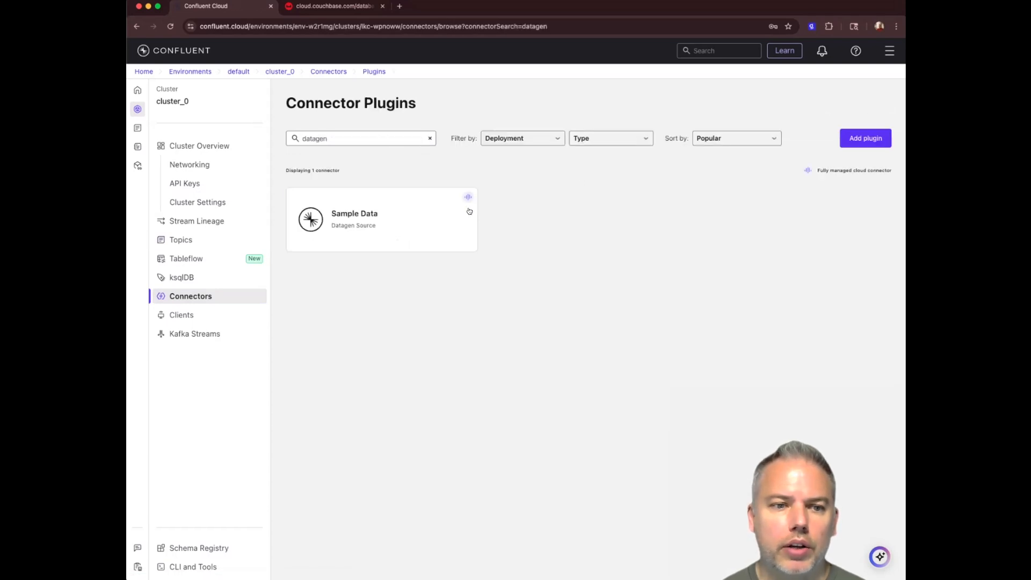
{"action": "triple_click", "coordinate": [377, 140]}
{"action": "type", "text": "couchbase"}
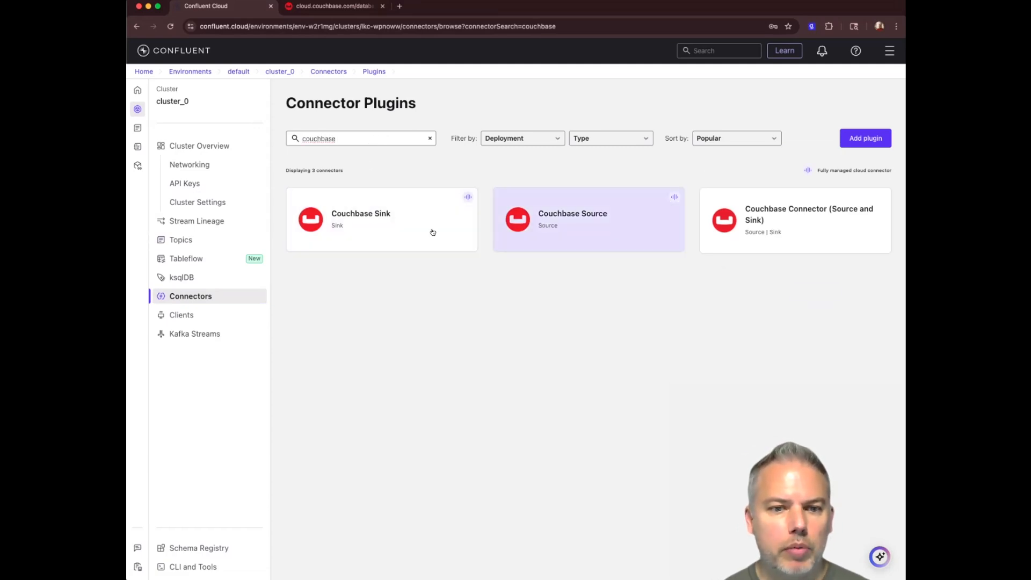
{"action": "left_click", "coordinate": [384, 233]}
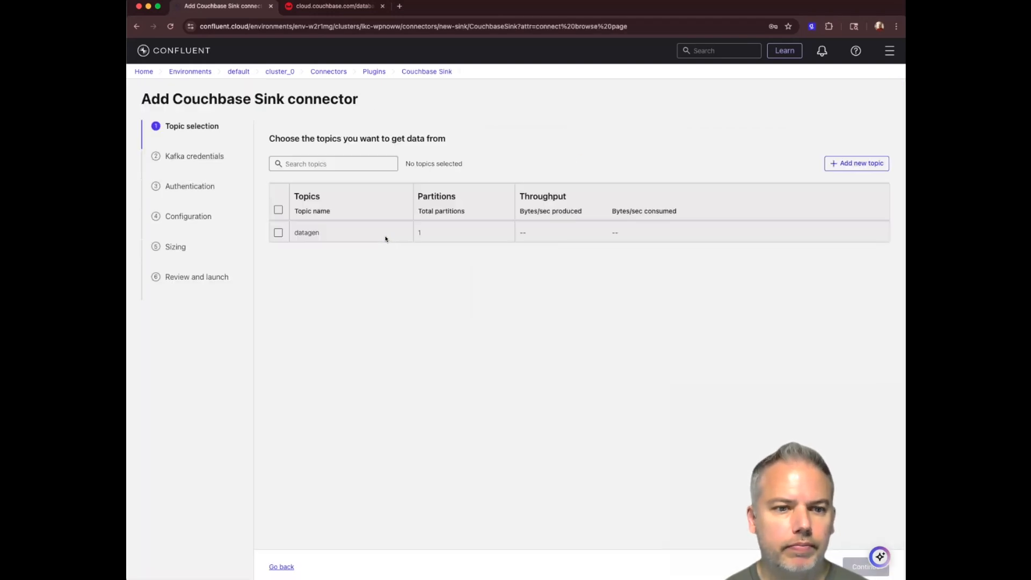
{"action": "left_click", "coordinate": [278, 232]}
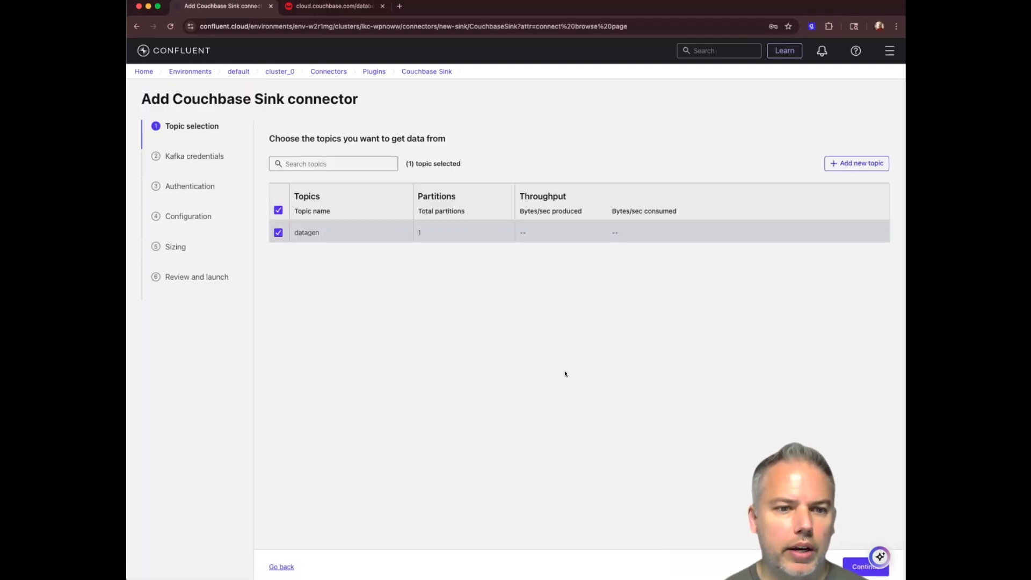
{"action": "left_click", "coordinate": [848, 563]}
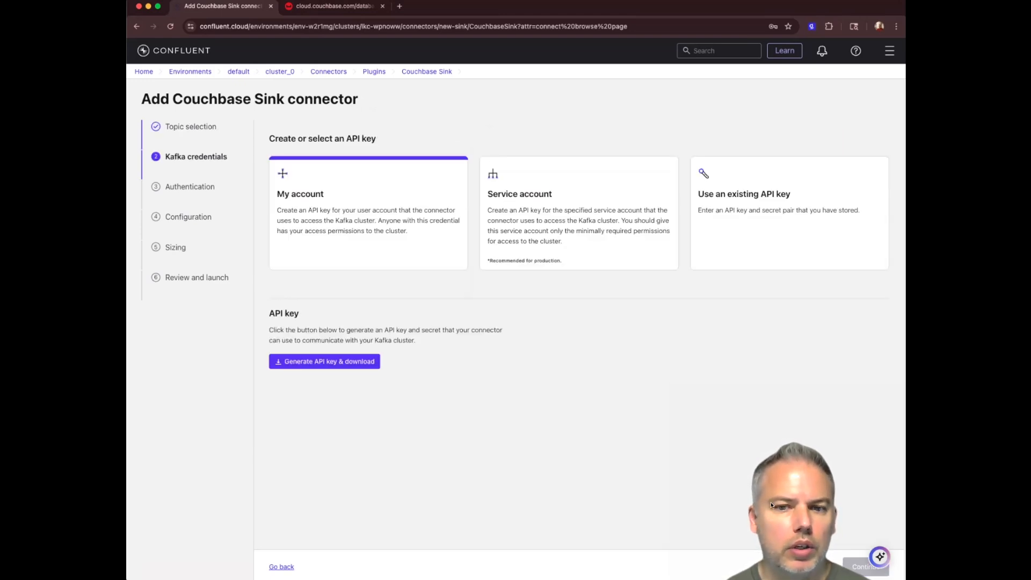
- Choose an existing API key for the Couchbase Sink connector and paste the Kafka cluster's API key and secret
{"action": "left_click", "coordinate": [726, 229]}
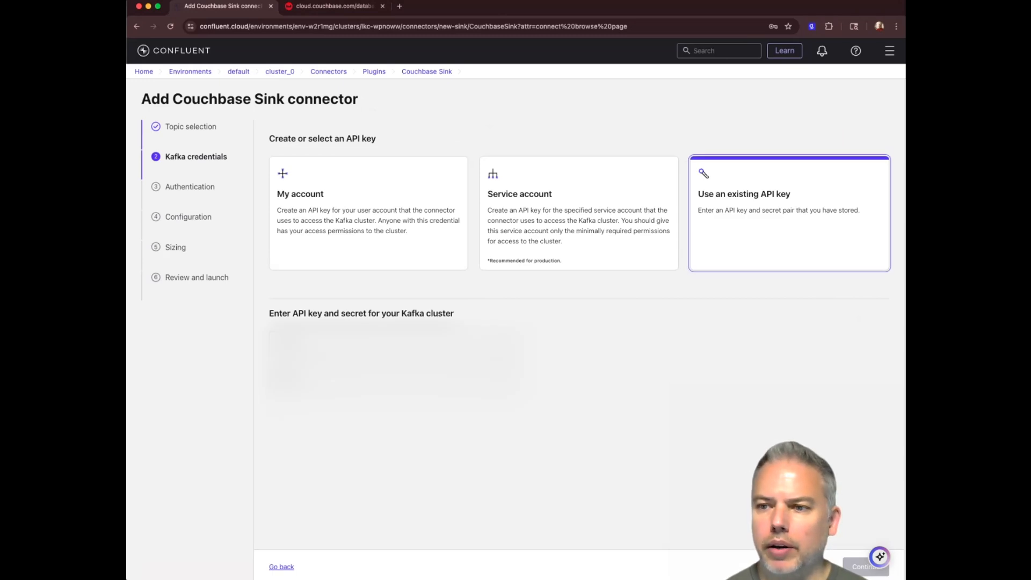
{"action": "key", "text": "super+Tab"}
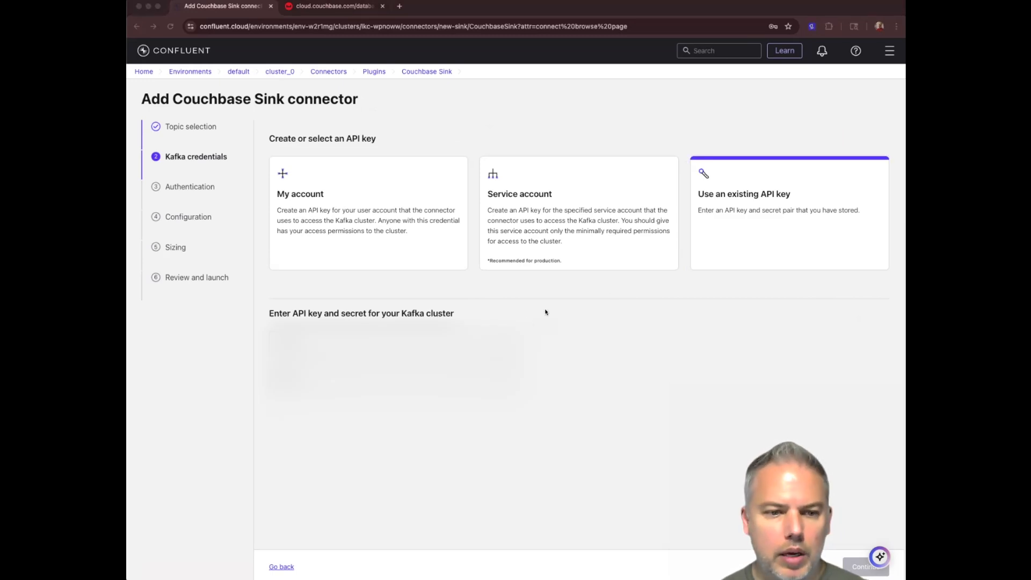
{"action": "left_click", "coordinate": [387, 346]}
{"action": "left_click", "coordinate": [386, 346]}
{"action": "key", "text": "super+v"}
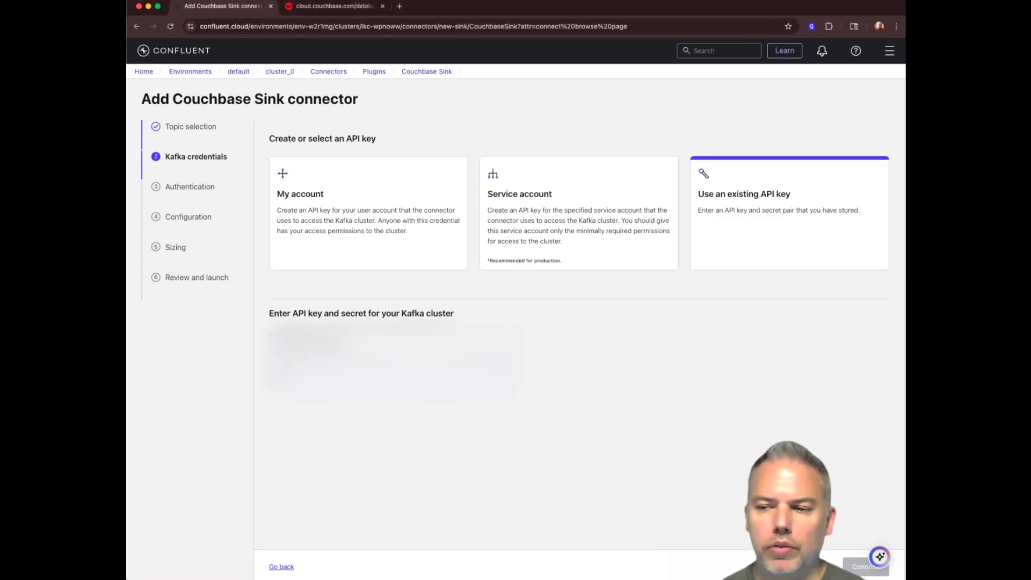
{"action": "key", "text": "super+Tab"}
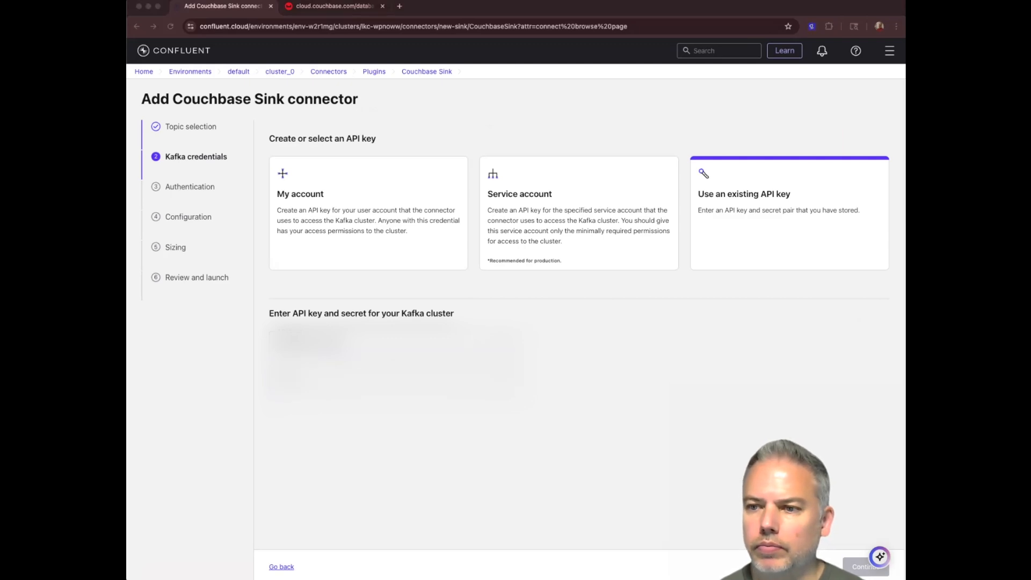
{"action": "key", "text": "super+Tab"}
{"action": "key", "text": "super+v"}
{"action": "left_click", "coordinate": [857, 567]}
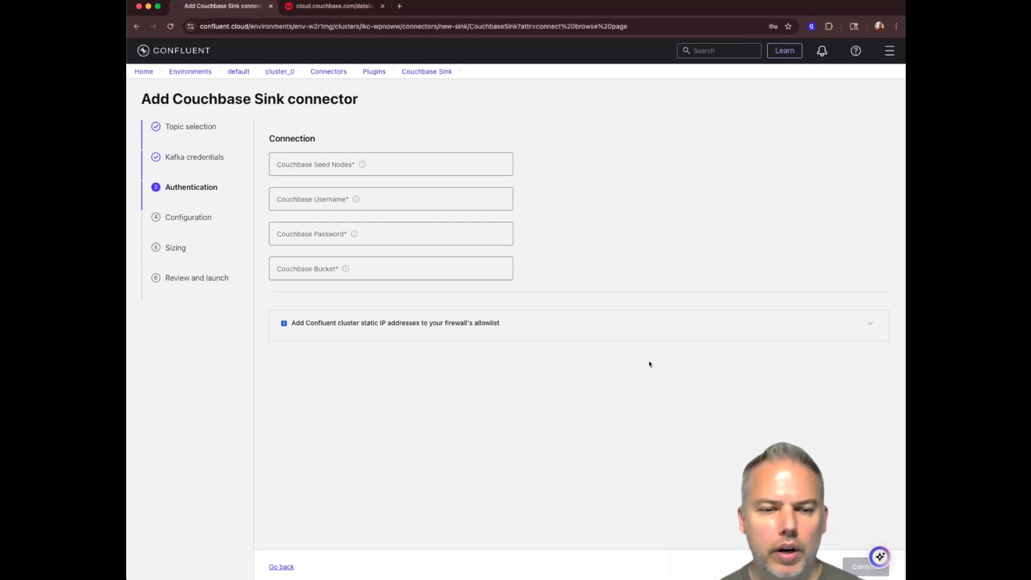
- Enter seed node couchbases://cb.ixelxlvofginsazg.cloud.couchbase.com, the Couchbase username and password, and bucket SummitER, and decline saving the password in the browser
{"action": "key", "text": "super+Tab"}
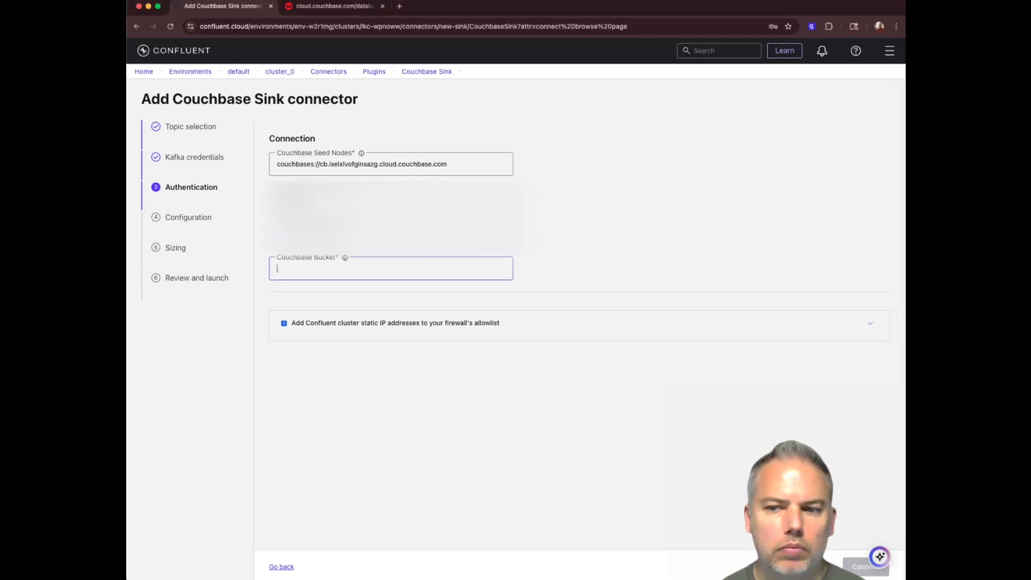
{"action": "key", "text": "super+Tab"}
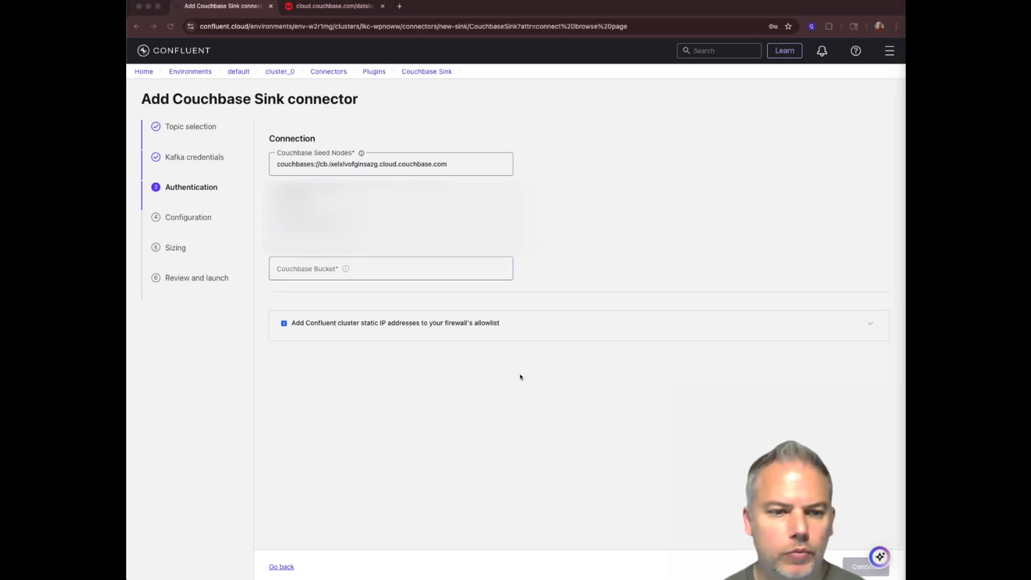
{"action": "left_click", "coordinate": [315, 267]}
{"action": "type", "text": "SummitER"}
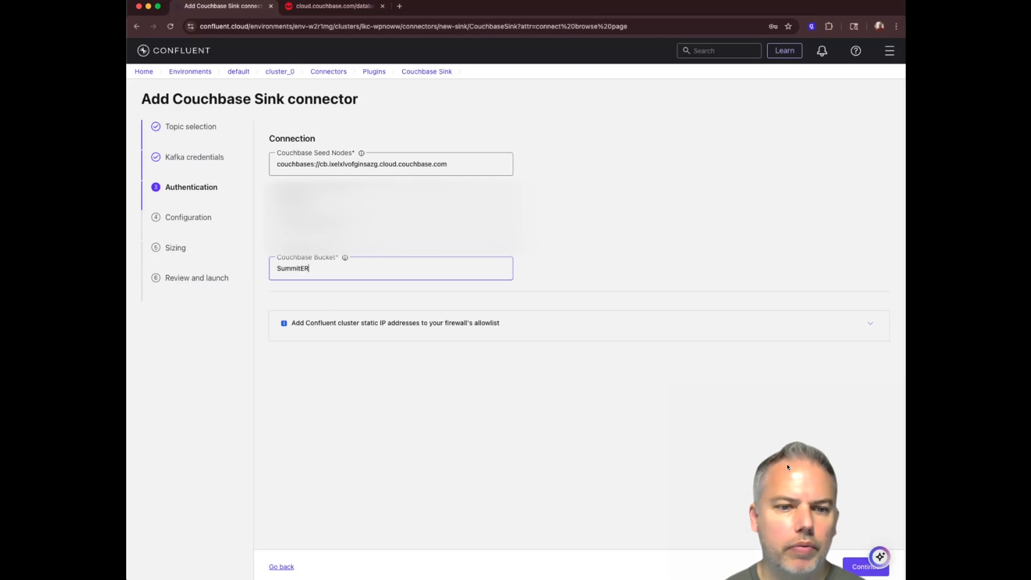
{"action": "left_click", "coordinate": [855, 566]}
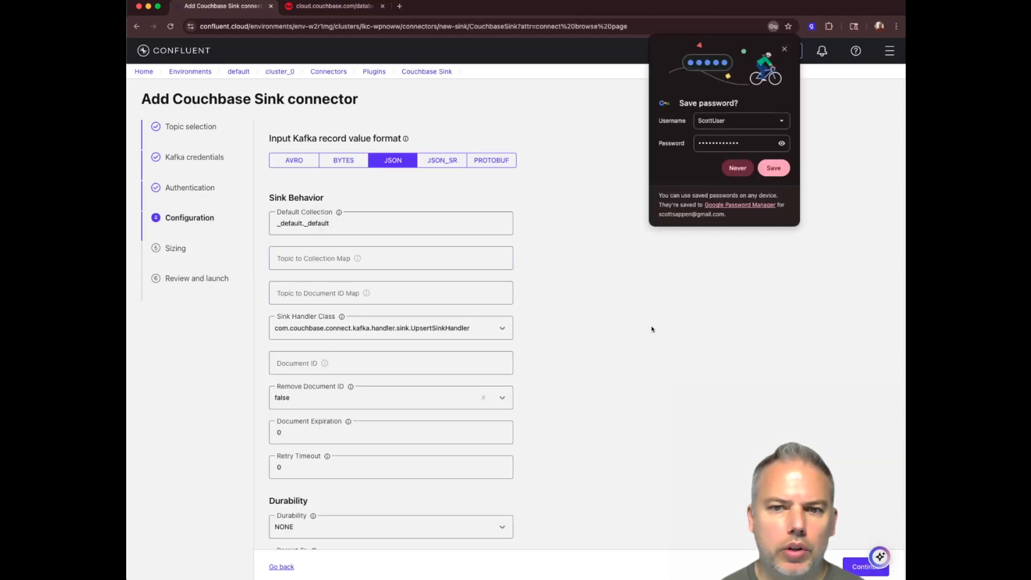
{"action": "left_click", "coordinate": [782, 49]}
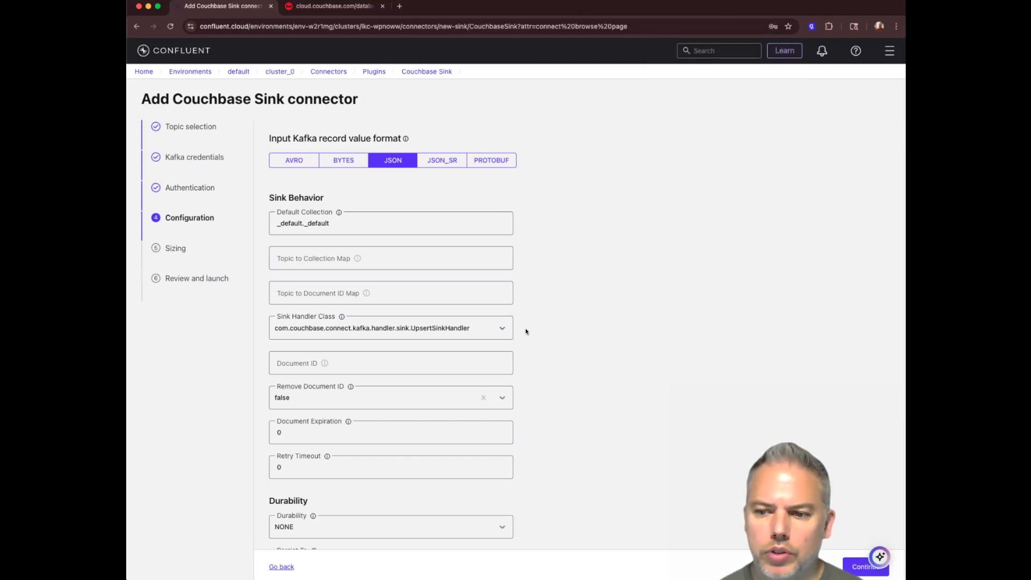
- Set the Couchbase Sink connector's default collection to SummitER._default.datagen
{"action": "scroll", "coordinate": [537, 334], "scroll_direction": "down", "scroll_amount": 1}
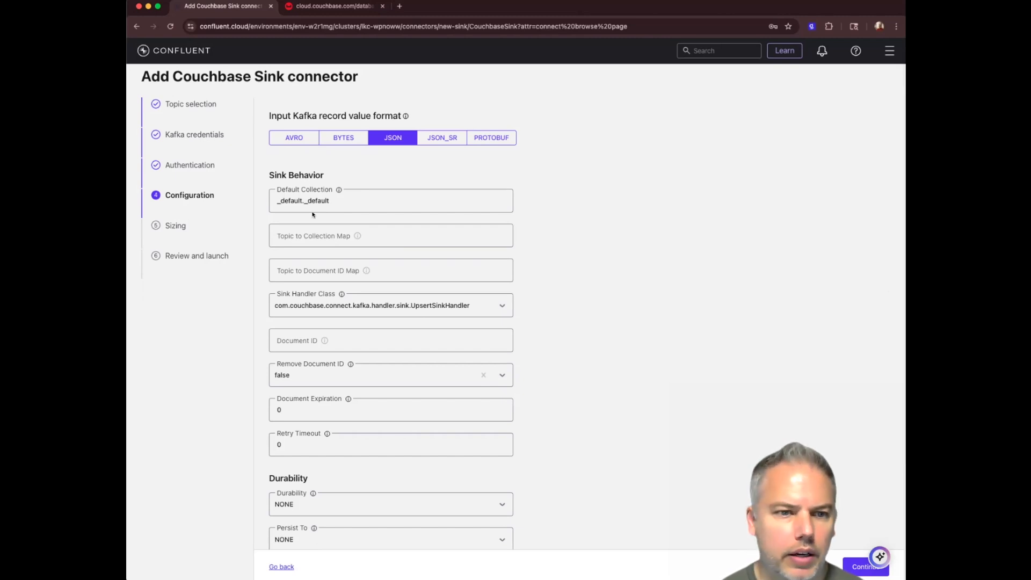
{"action": "double_click", "coordinate": [290, 201]}
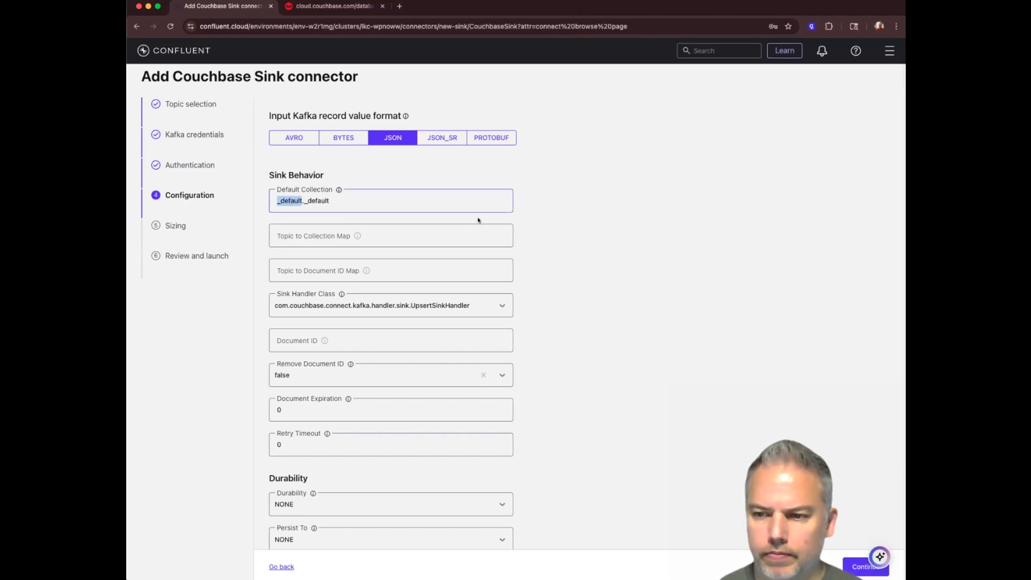
{"action": "type", "text": "SummitER."}
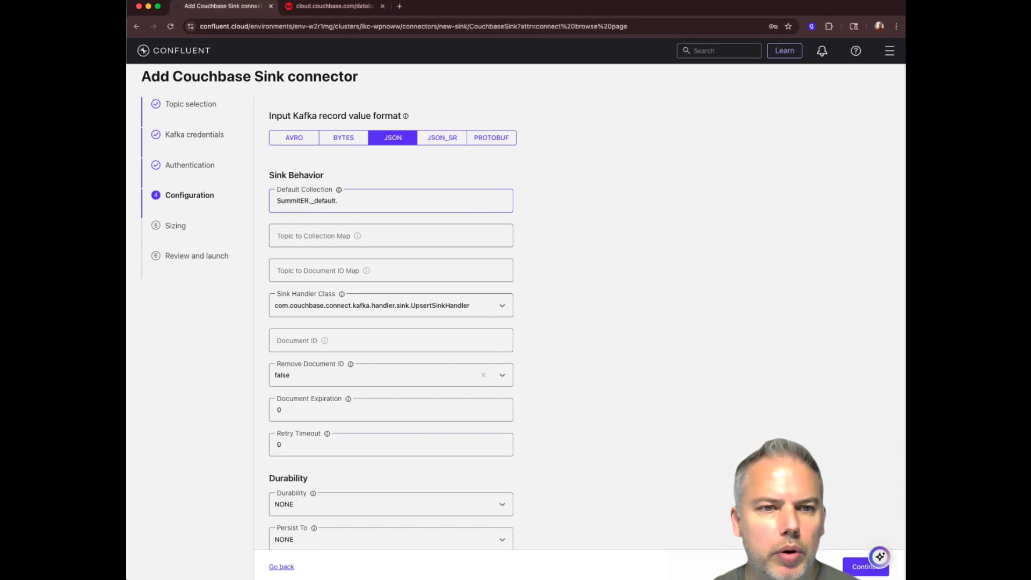
{"action": "left_click", "coordinate": [333, 6]}
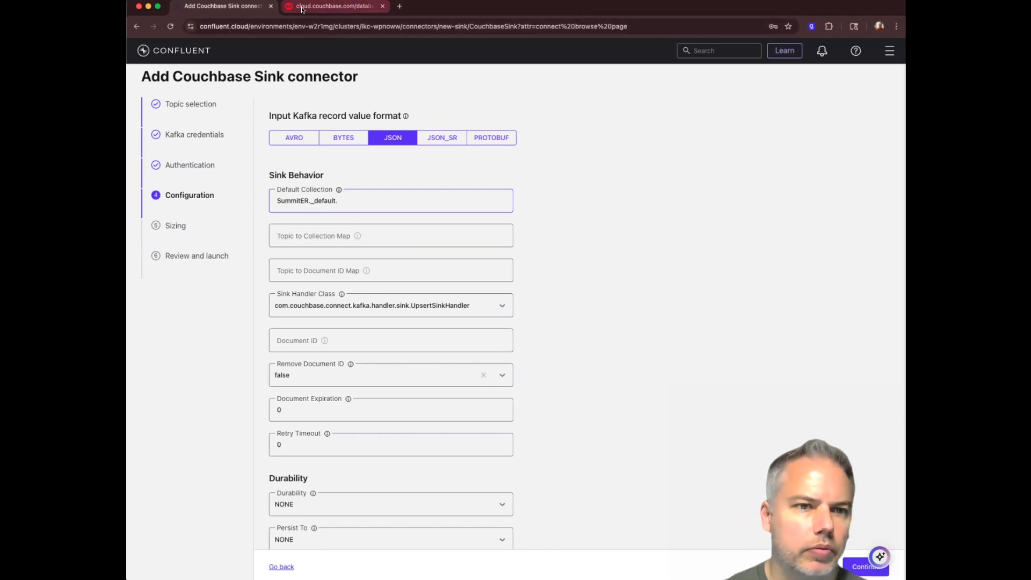
{"action": "left_click", "coordinate": [216, 7]}
{"action": "type", "text": "datagen"}
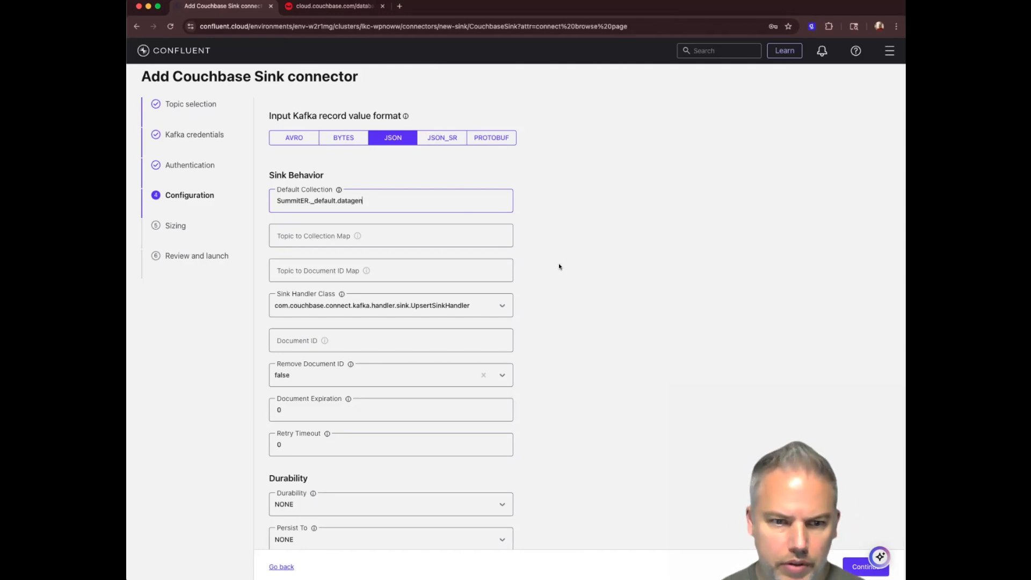
- Keep the remaining sink, durability and one-task sizing defaults, and launch the connector under the name CouchbaseSinkConnector_0
{"action": "scroll", "coordinate": [532, 273], "scroll_direction": "down", "scroll_amount": 2}
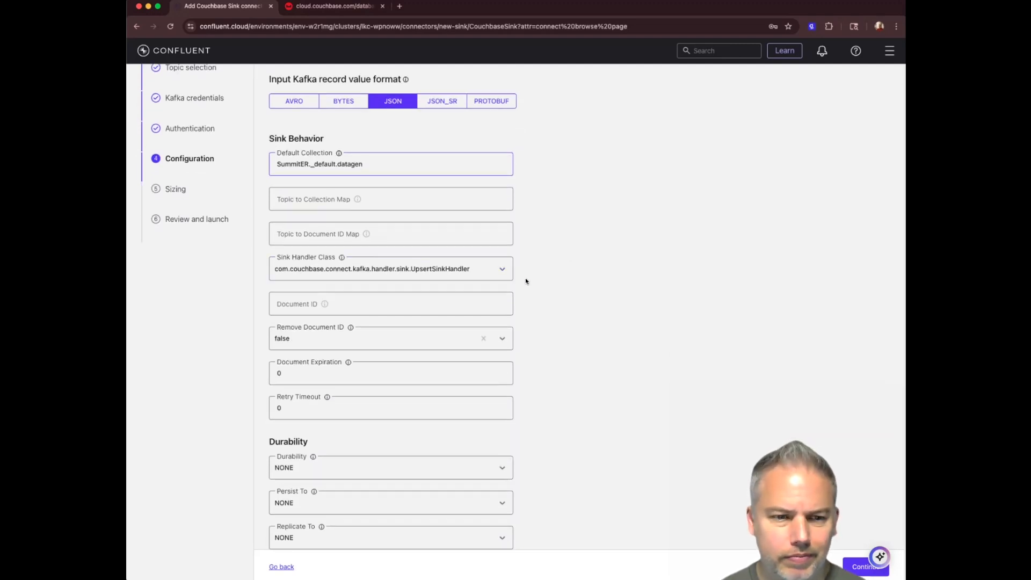
{"action": "scroll", "coordinate": [525, 278], "scroll_direction": "down", "scroll_amount": 5}
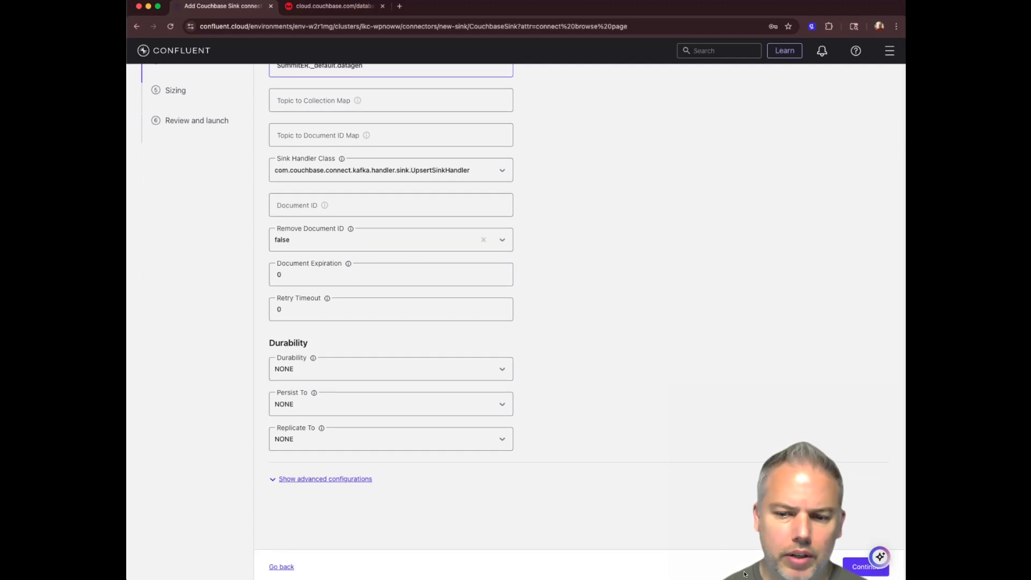
{"action": "left_click", "coordinate": [865, 568]}
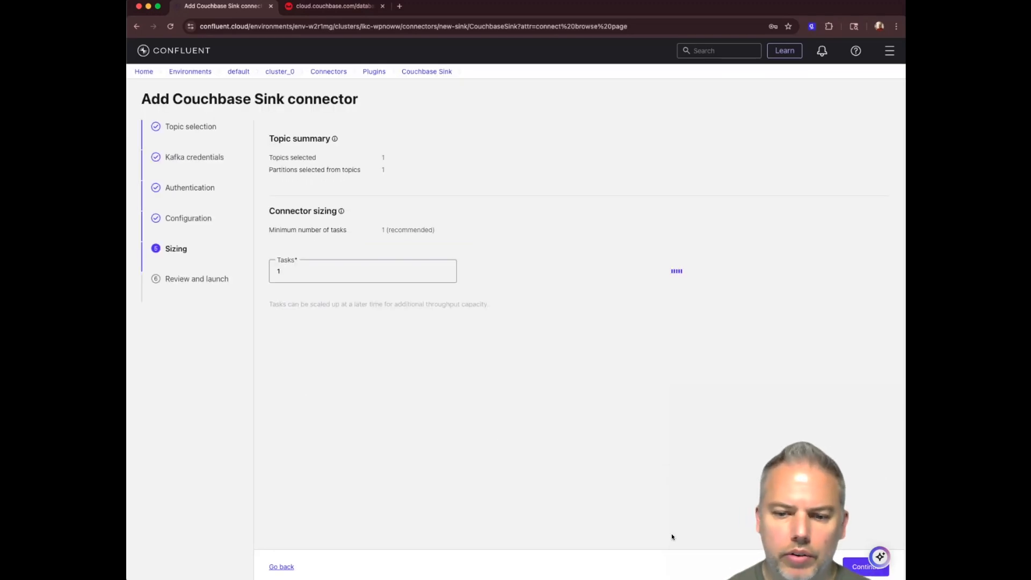
{"action": "left_click", "coordinate": [858, 567]}
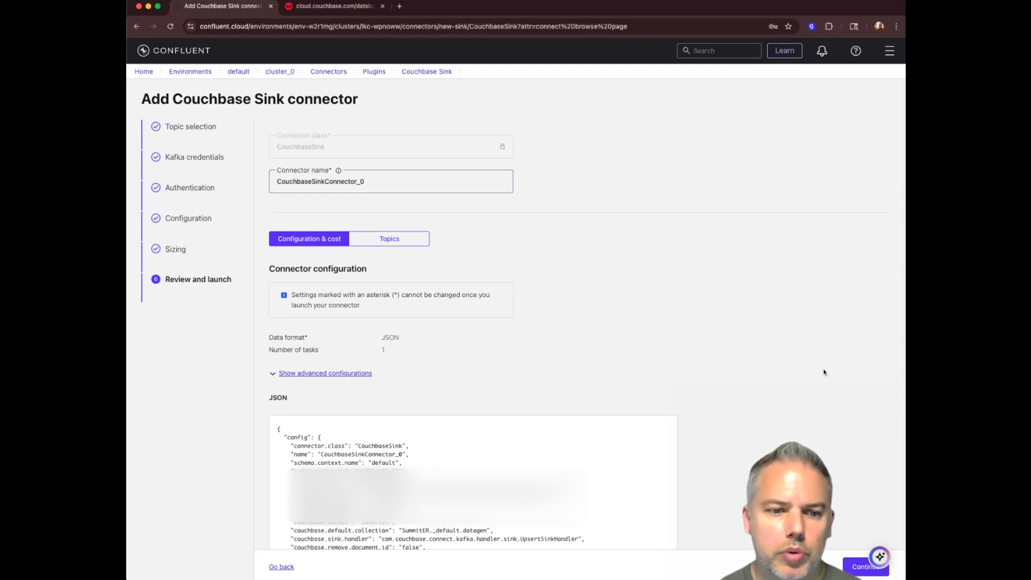
{"action": "left_click", "coordinate": [858, 568]}
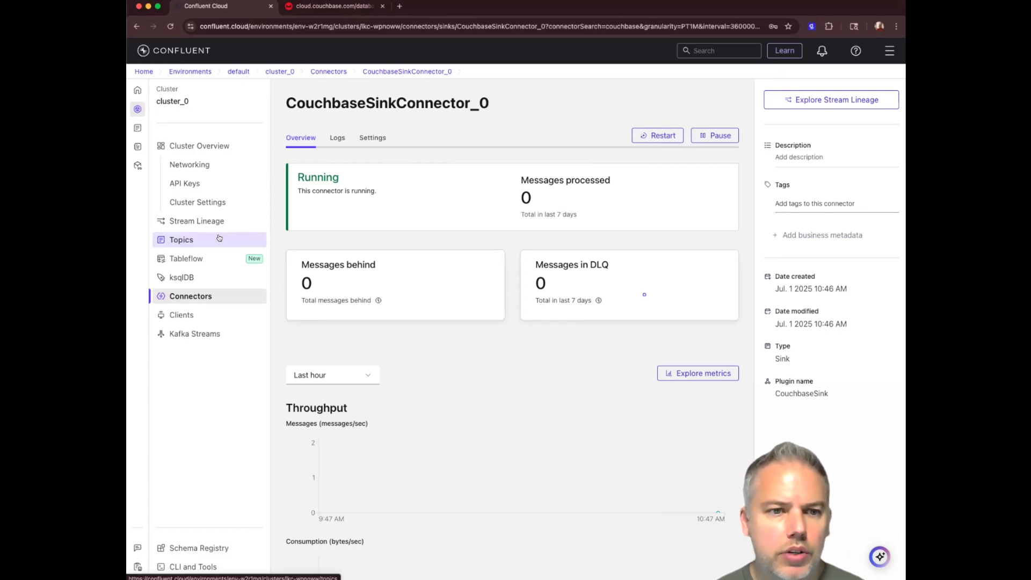
- Switch to Couchbase Capella, fetch the documents of SummitER's datagen collection, and reload the page to refresh the collection list
{"action": "left_click", "coordinate": [343, 7]}
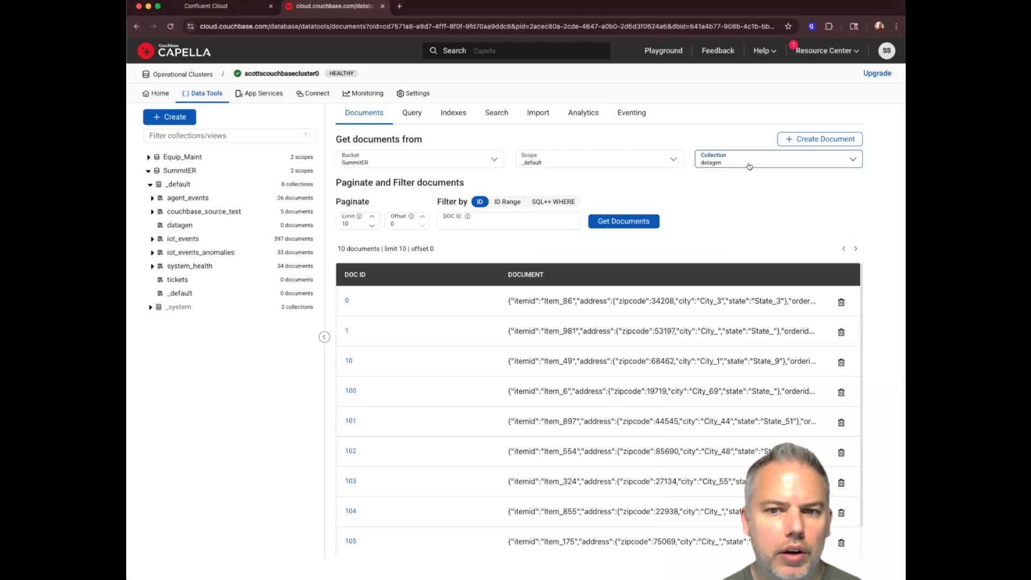
{"action": "left_click", "coordinate": [635, 220]}
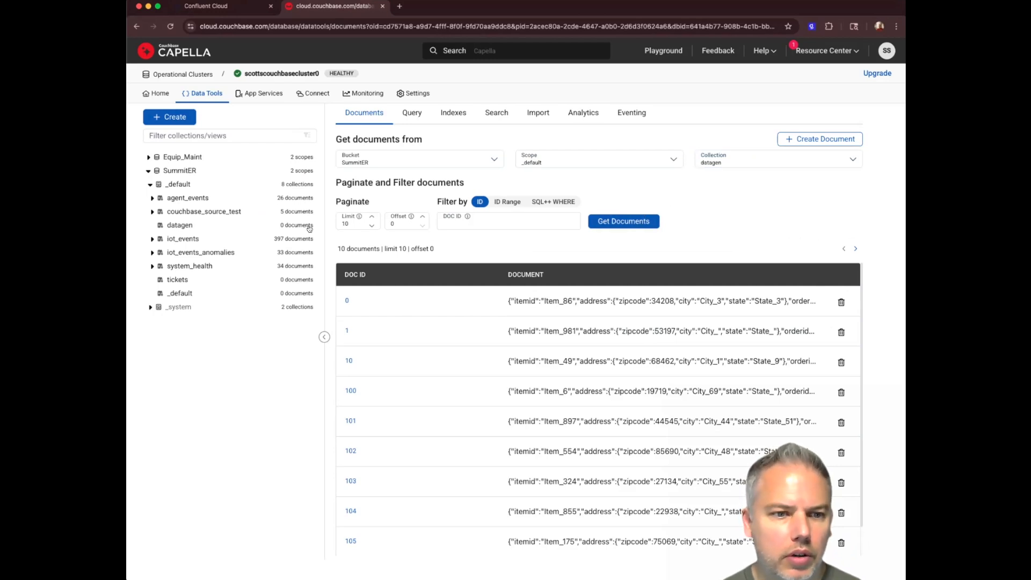
{"action": "left_click", "coordinate": [628, 224]}
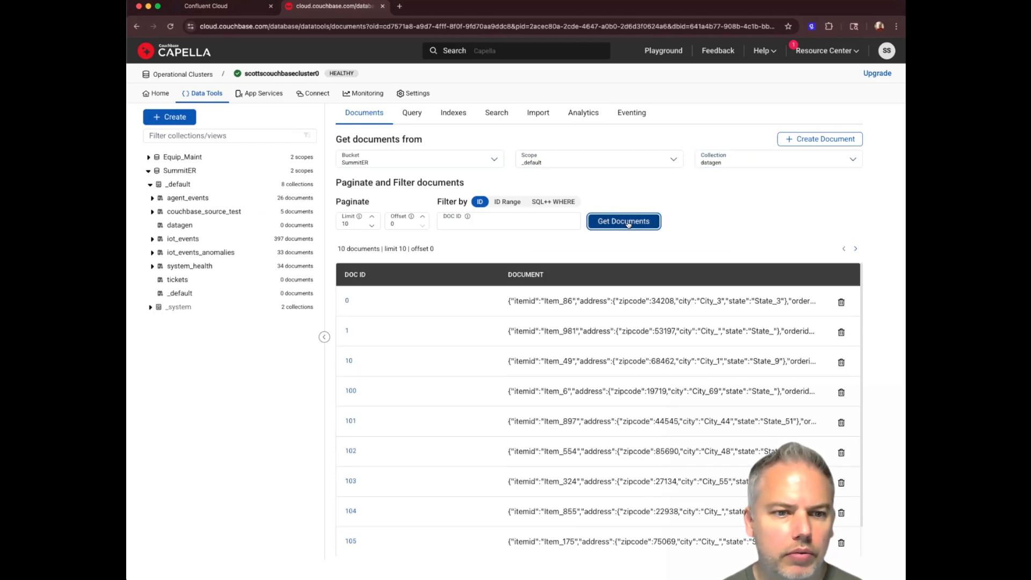
{"action": "left_click", "coordinate": [170, 27]}
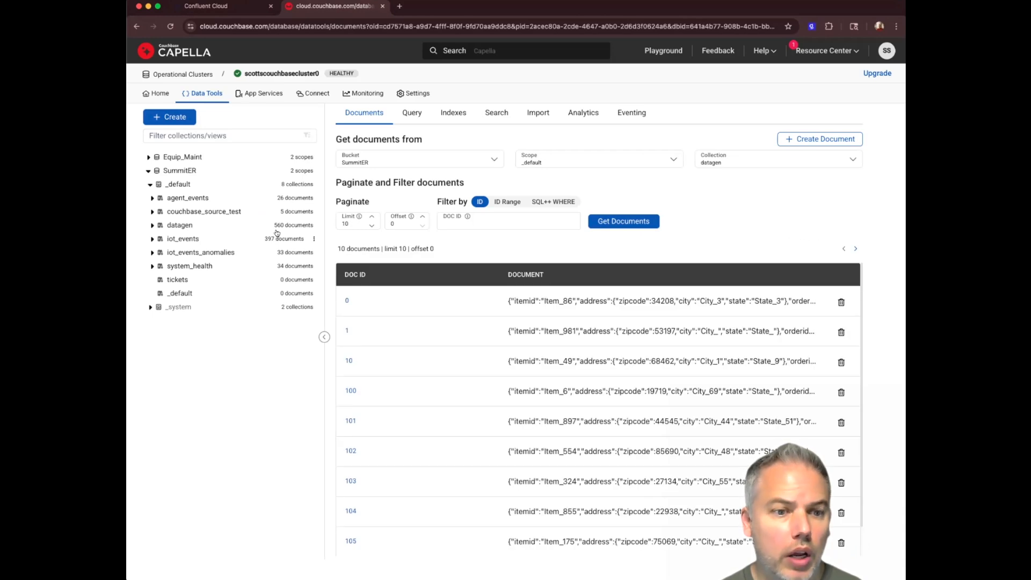
- Expand the datagen collection's schema and inspect the JSON of document 0, closing it without saving
{"action": "left_click", "coordinate": [278, 225]}
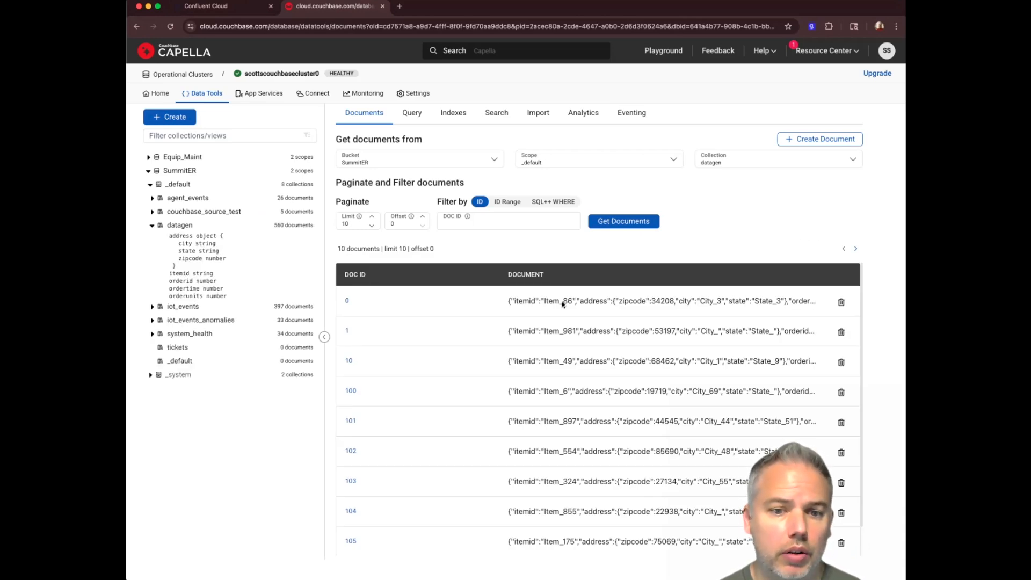
{"action": "left_click", "coordinate": [347, 301]}
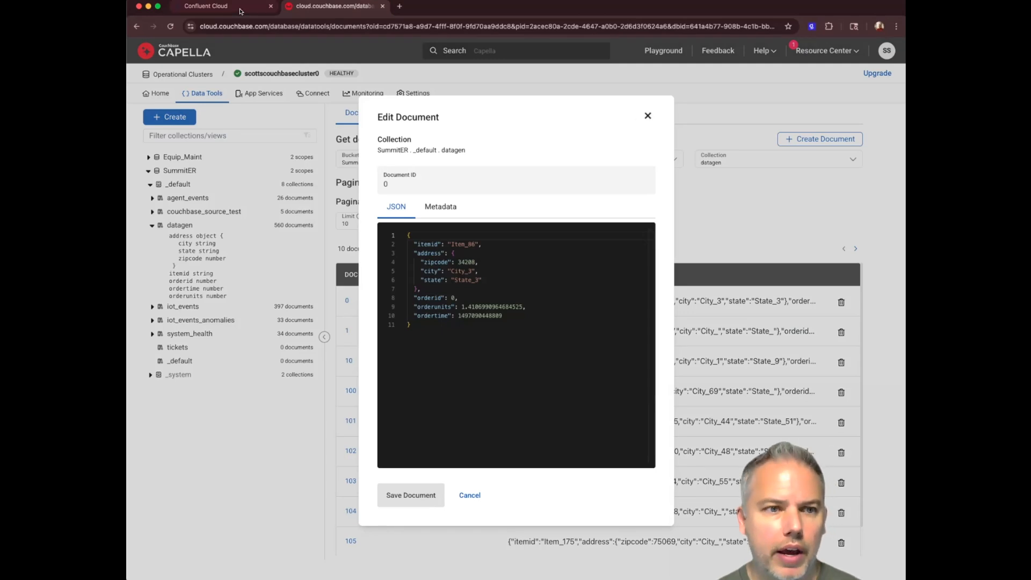
{"action": "left_click", "coordinate": [647, 116]}
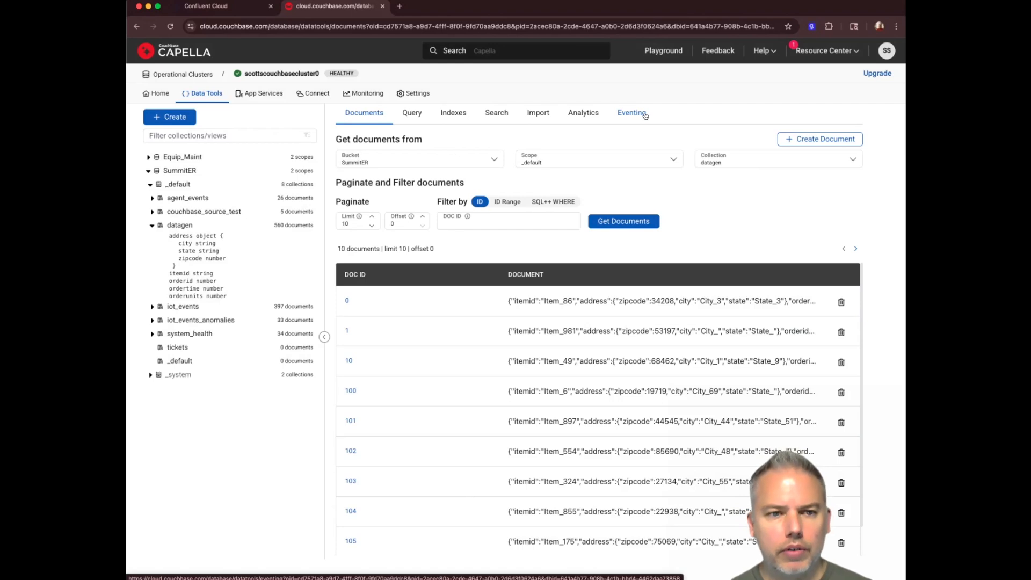
- Check CouchbaseSinkConnector_0's processed messages in Confluent Cloud and compare them with the datagen collection in Capella
{"action": "left_click", "coordinate": [215, 7]}
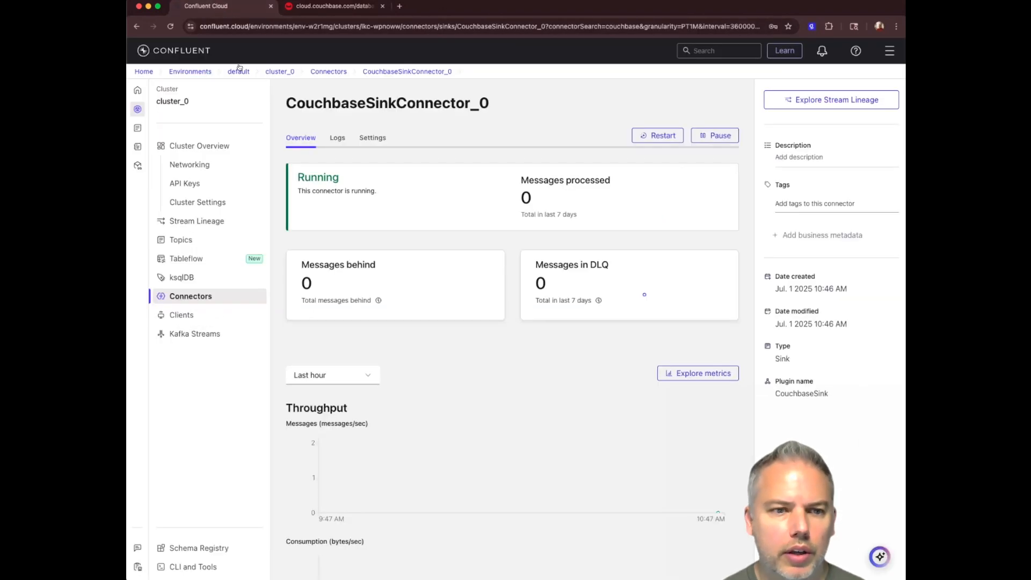
{"action": "left_click", "coordinate": [205, 298]}
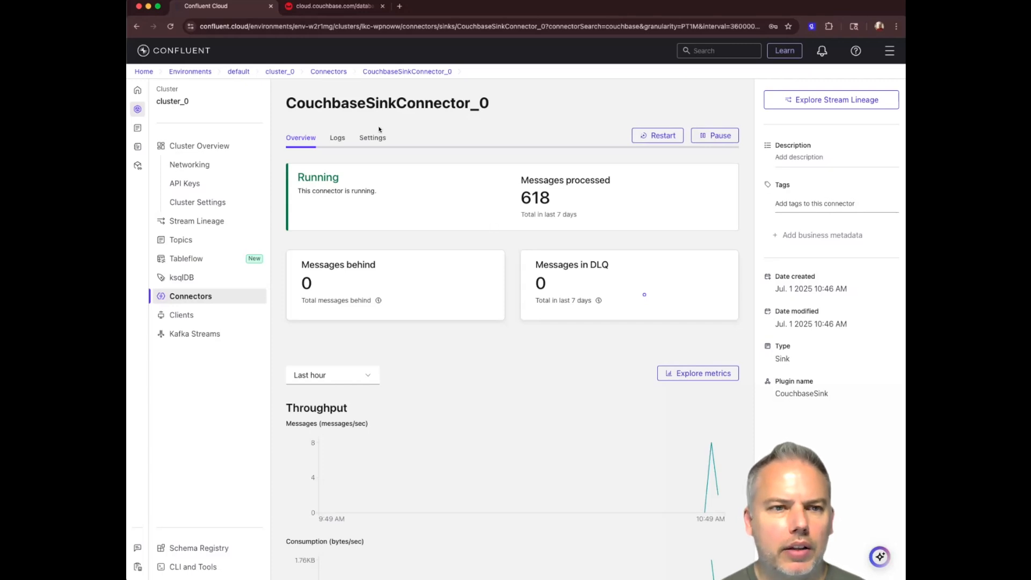
{"action": "left_click", "coordinate": [338, 6]}
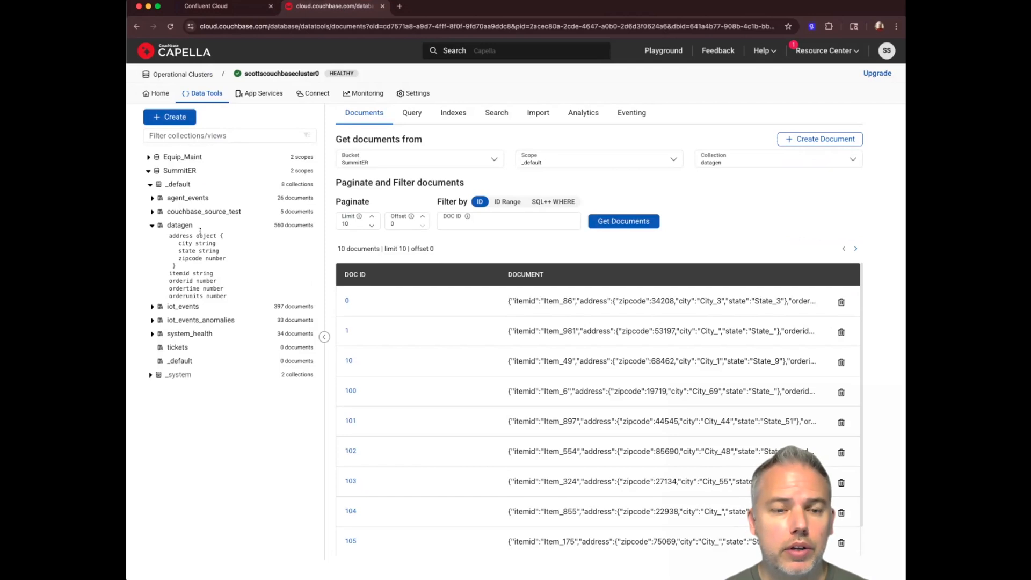
{"action": "left_click", "coordinate": [220, 9]}
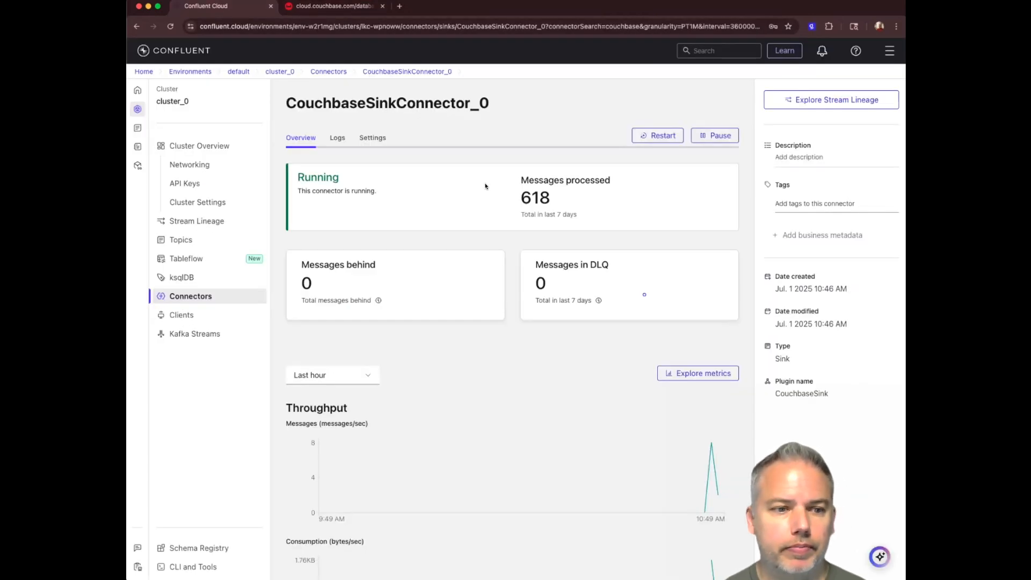
- Start a new topic in cluster_0 named datagen_retrieved with 1 partition
{"action": "left_click", "coordinate": [211, 237]}
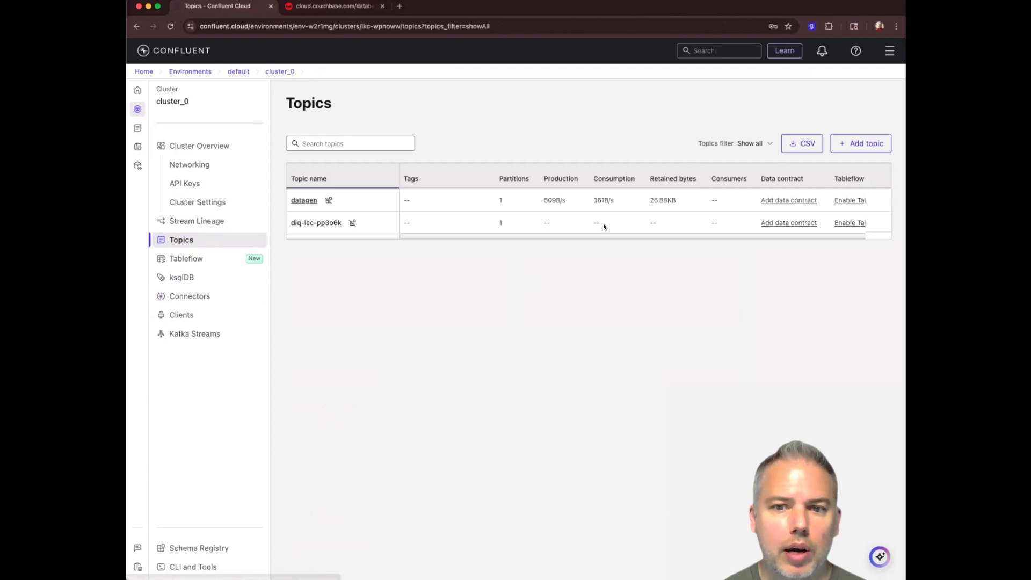
{"action": "left_click", "coordinate": [853, 144]}
{"action": "left_click", "coordinate": [384, 150]}
{"action": "double_click", "coordinate": [385, 150]}
{"action": "type", "text": "datagen"}
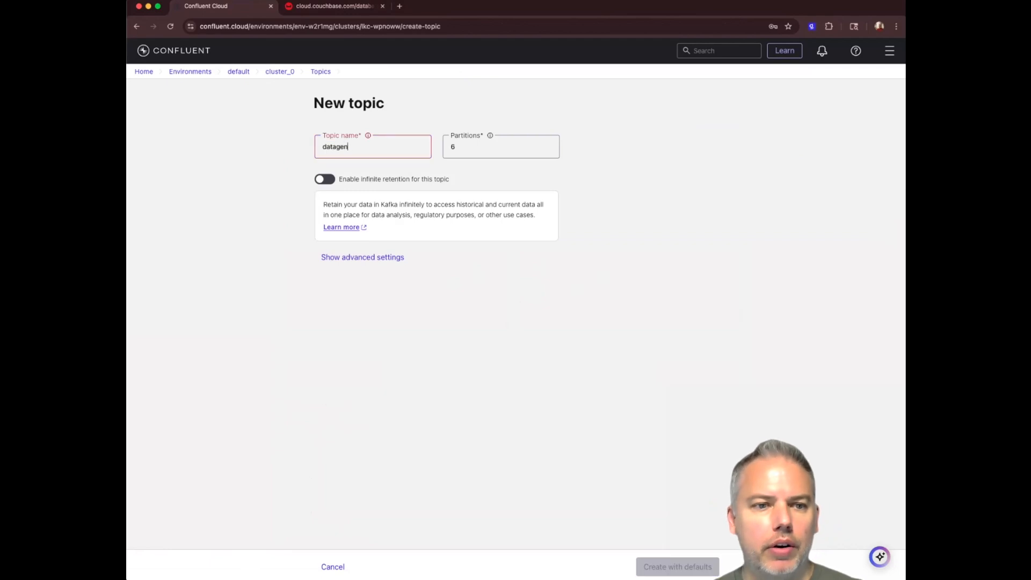
{"action": "type", "text": "_retre"}
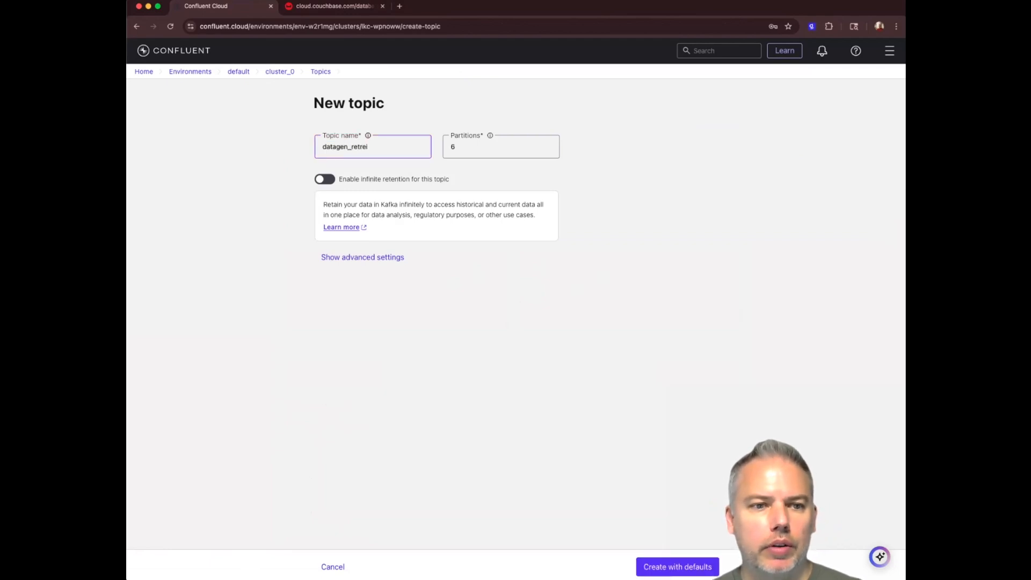
{"action": "type", "text": "eved"}
{"action": "key", "text": "Tab"}
{"action": "type", "text": "1"}
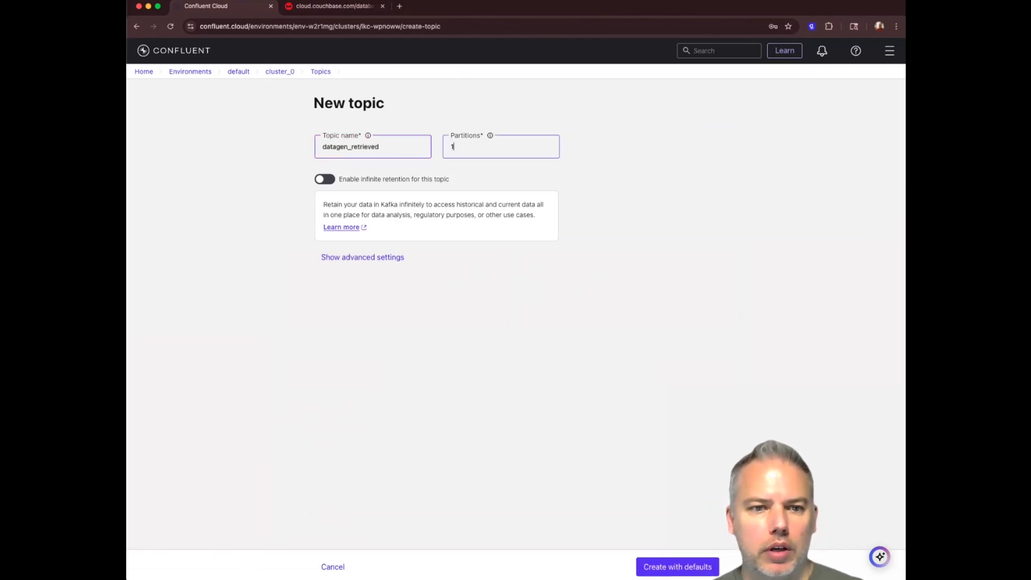
- Set the new topic's retention size to 1 GB in its advanced settings, create it, and skip the data contract
{"action": "left_click", "coordinate": [365, 258]}
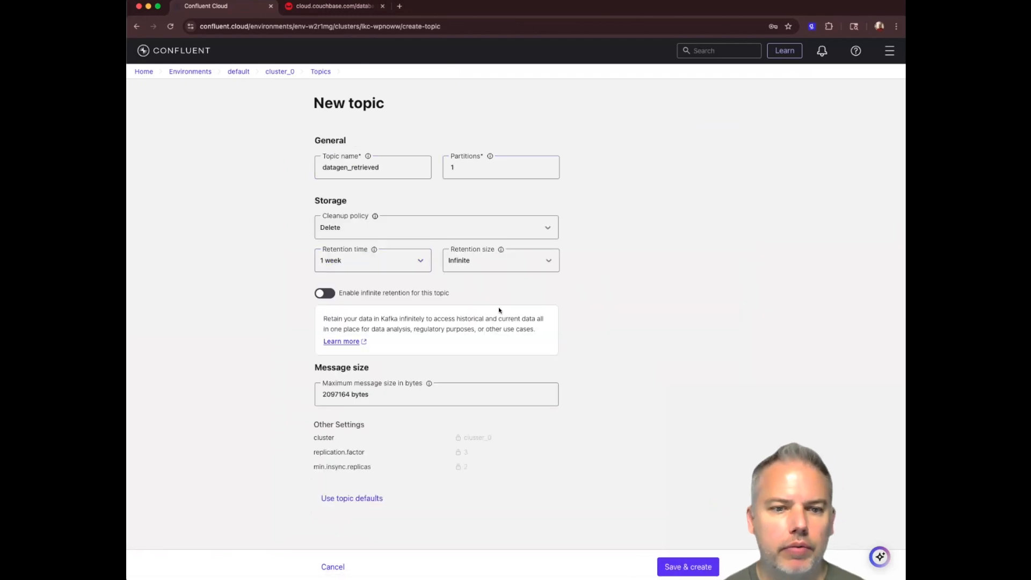
{"action": "left_click", "coordinate": [503, 260]}
{"action": "left_click", "coordinate": [483, 302]}
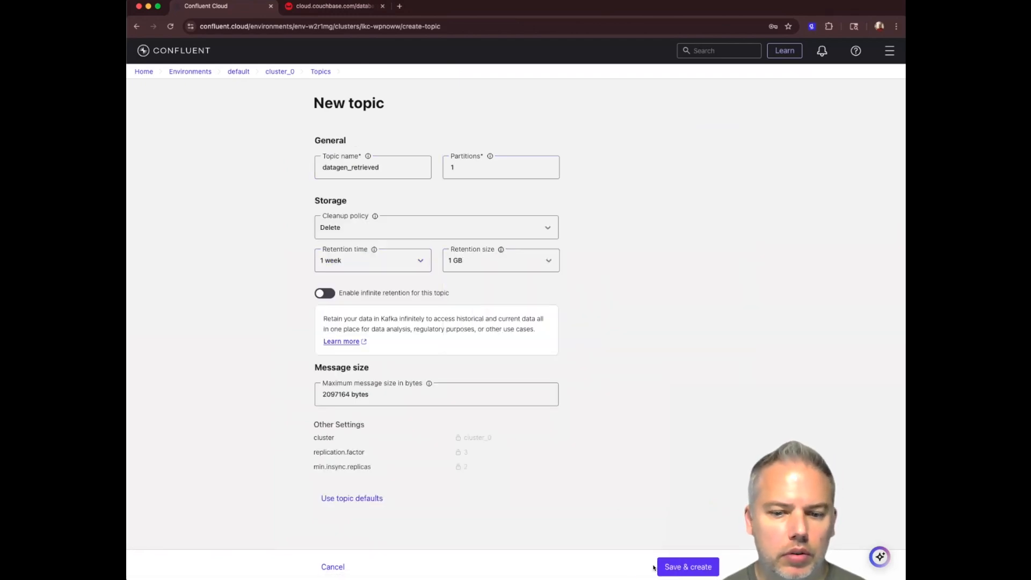
{"action": "left_click", "coordinate": [681, 567]}
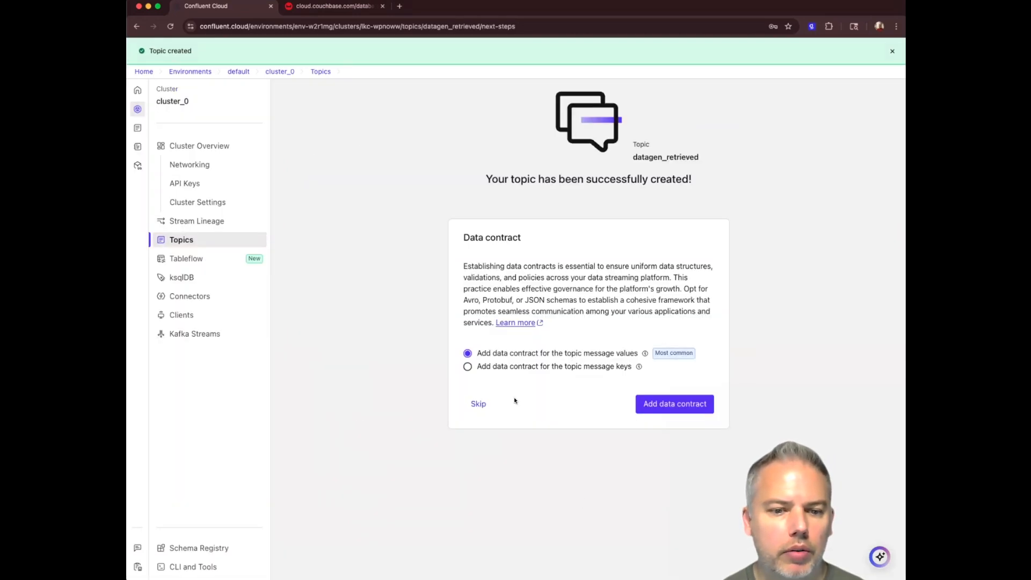
{"action": "left_click", "coordinate": [468, 405]}
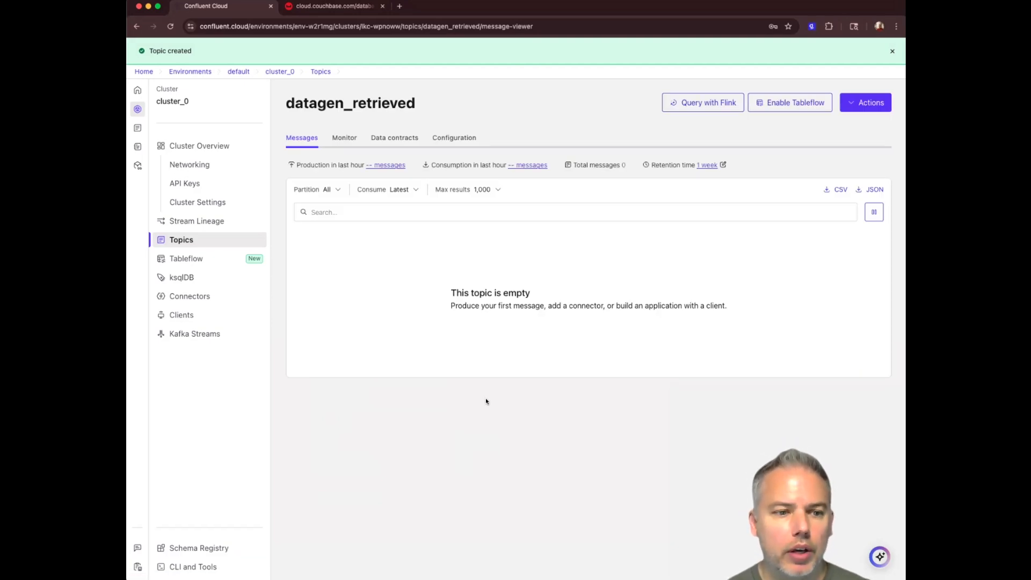
- Add another connector to cluster_0, choosing the Couchbase Source plugin from the couchbase search results
{"action": "left_click", "coordinate": [191, 296]}
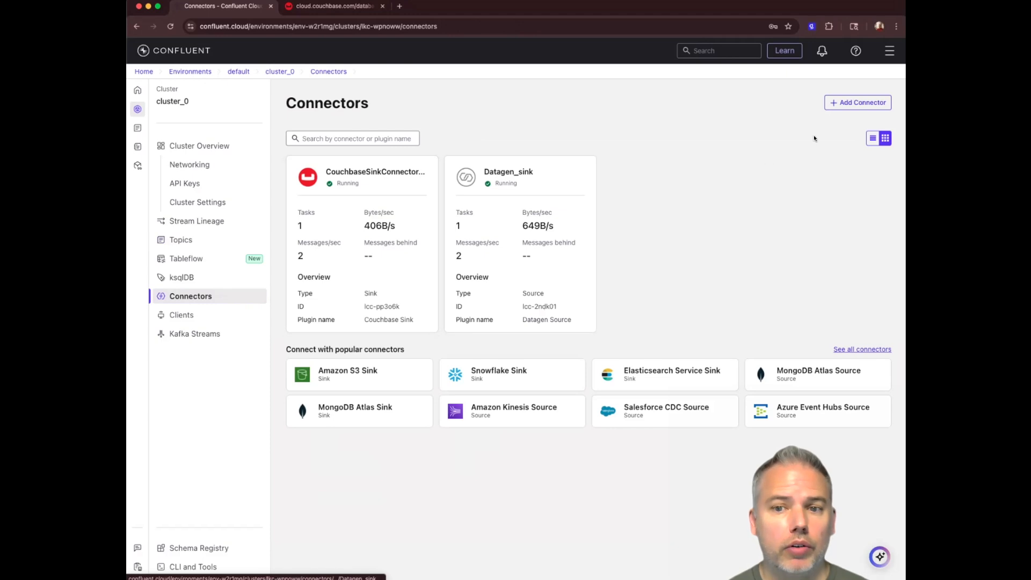
{"action": "left_click", "coordinate": [848, 102]}
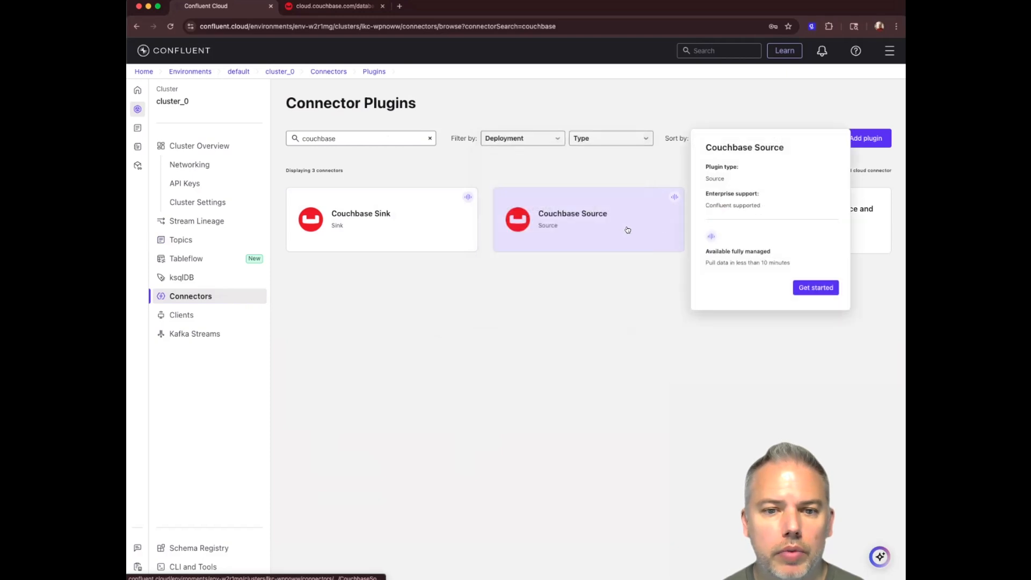
{"action": "left_click", "coordinate": [626, 228]}
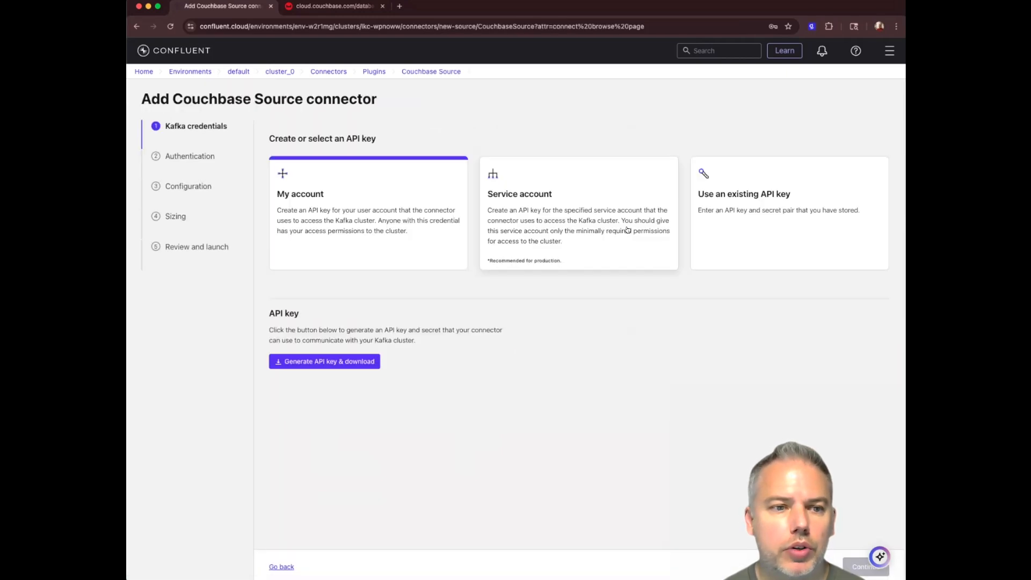
- Choose an existing API key for the Couchbase Source connector, paste the Kafka cluster's API key and secret, and continue to authentication
{"action": "left_click", "coordinate": [802, 224]}
{"action": "left_click", "coordinate": [368, 343]}
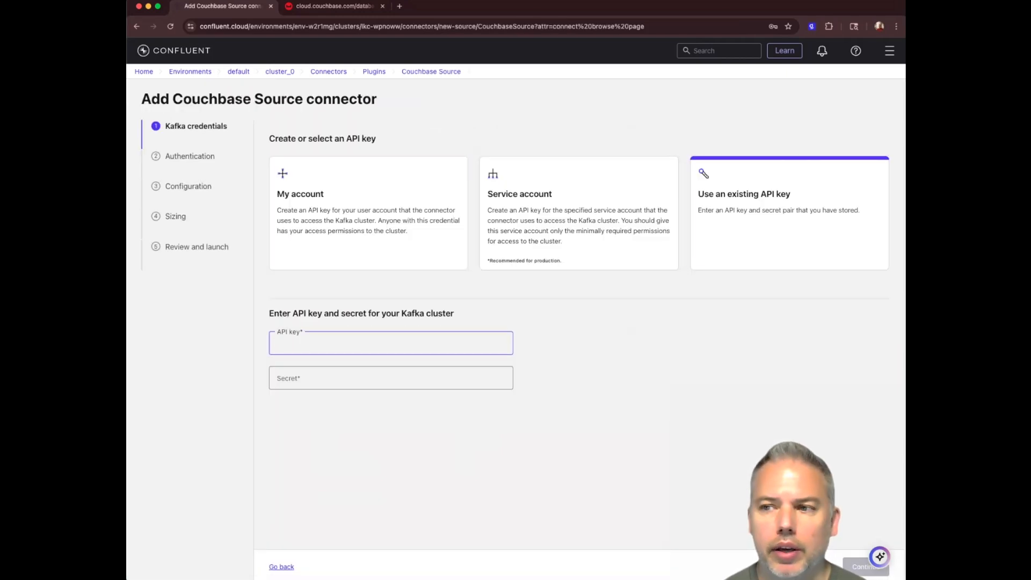
{"action": "key", "text": "super+Tab"}
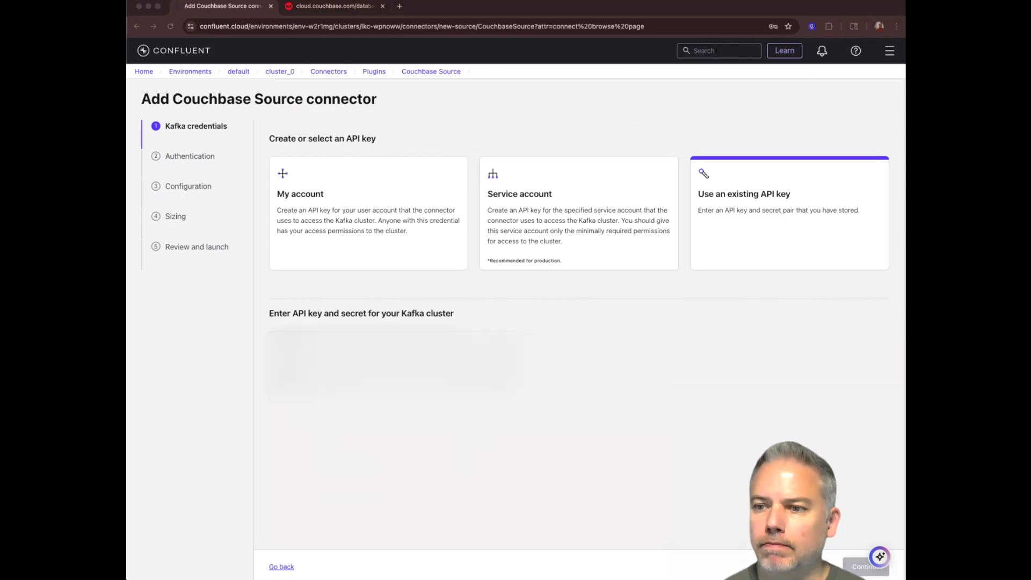
{"action": "left_click", "coordinate": [864, 568]}
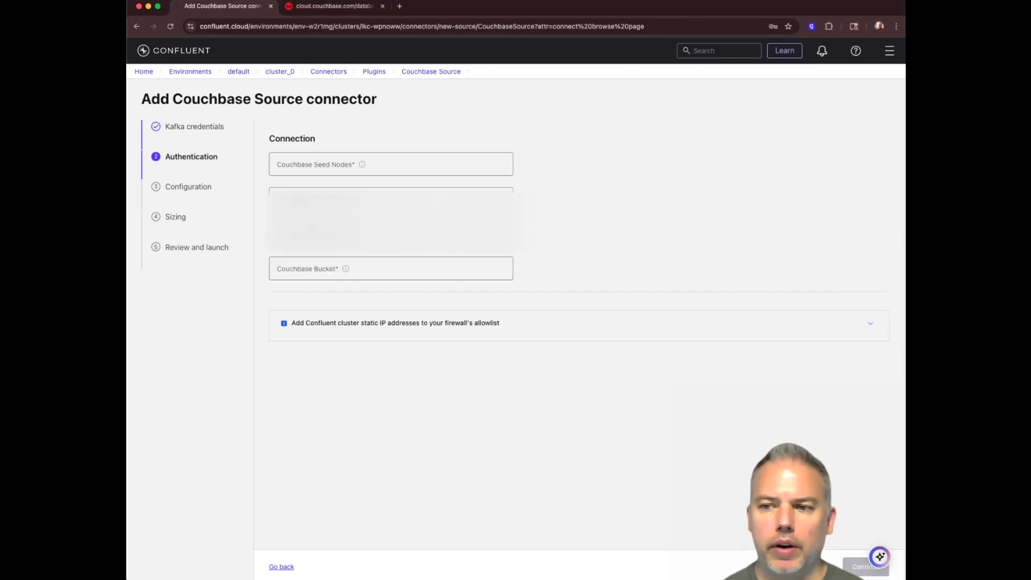
- Fill in the Capella connection string, database username, password and bucket SummitER, continue to configuration, and dismiss the browser's offer to save the password
{"action": "key", "text": "super+Tab"}
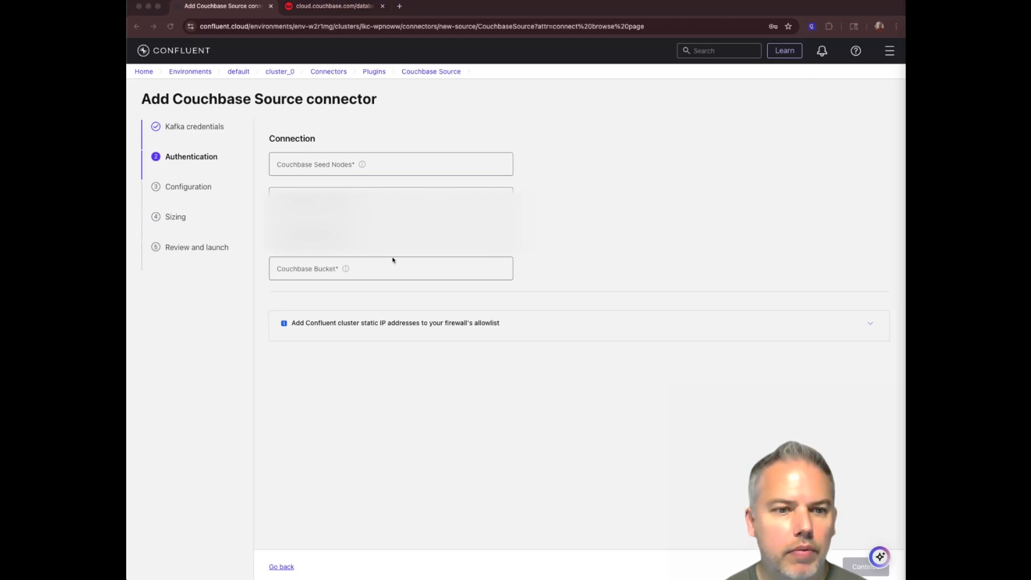
{"action": "left_click", "coordinate": [372, 163]}
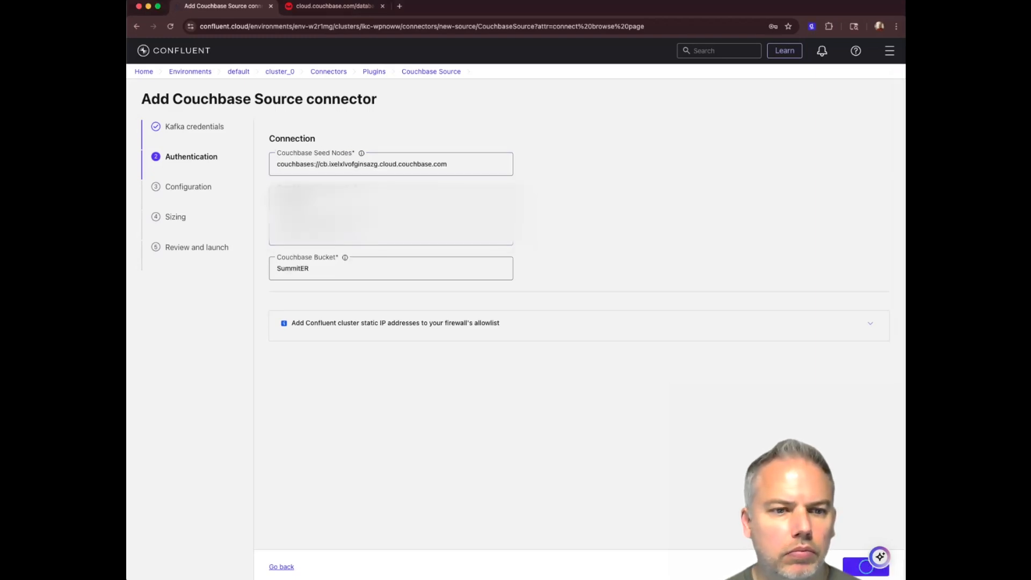
{"action": "left_click", "coordinate": [865, 567]}
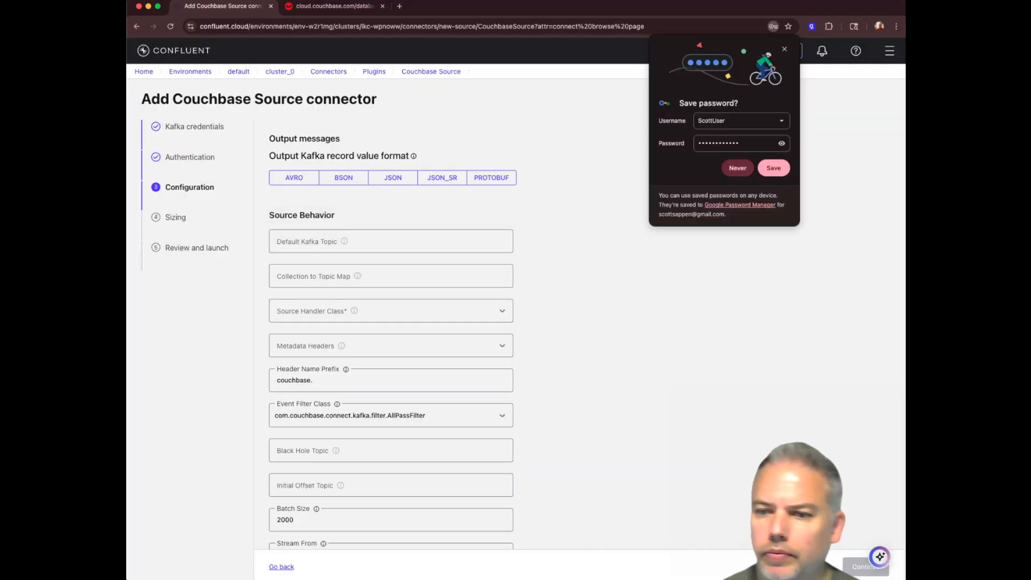
{"action": "key", "text": "super+Tab"}
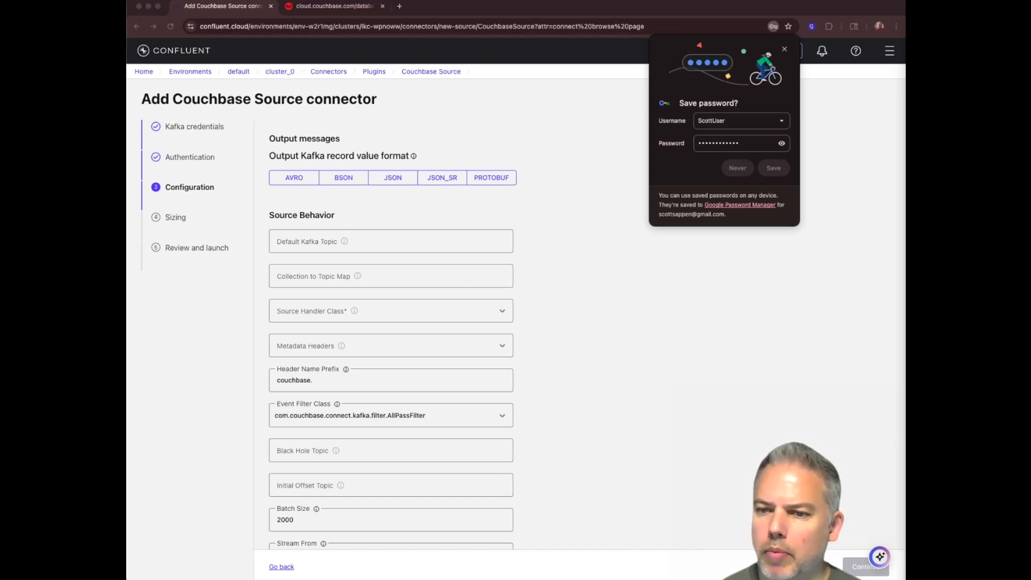
{"action": "left_click", "coordinate": [784, 49]}
- Set the connector's output record value format to BSON and enter datagen_retrieval as the default Kafka topic
{"action": "left_click", "coordinate": [333, 6]}
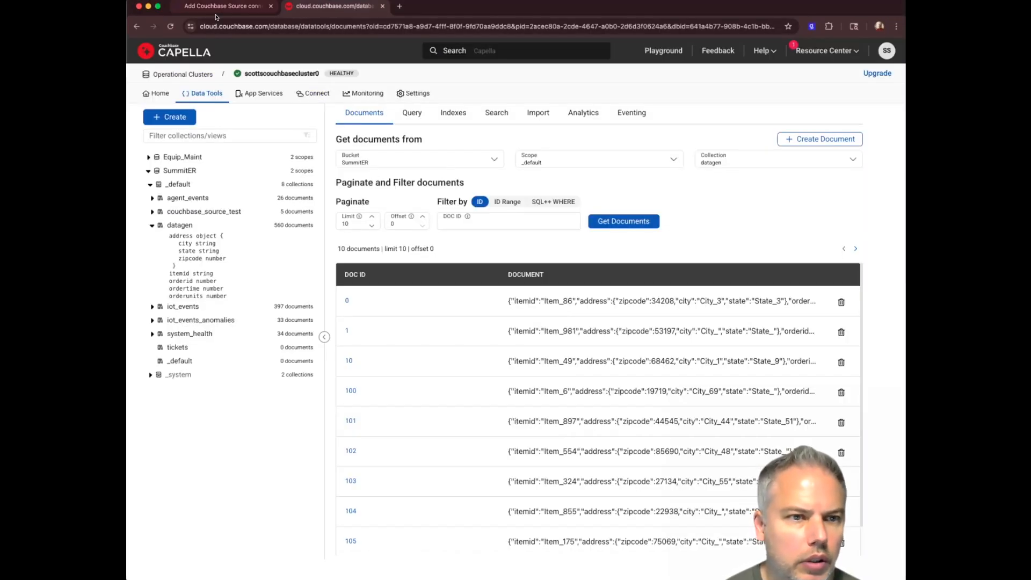
{"action": "left_click", "coordinate": [222, 6]}
{"action": "left_click", "coordinate": [387, 237]}
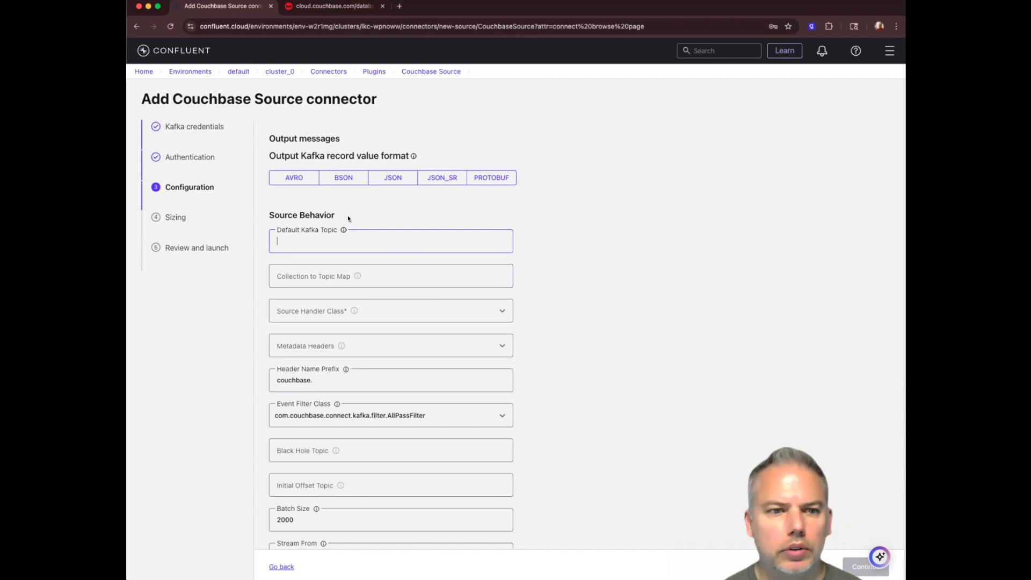
{"action": "left_click", "coordinate": [345, 177]}
{"action": "left_click", "coordinate": [386, 239]}
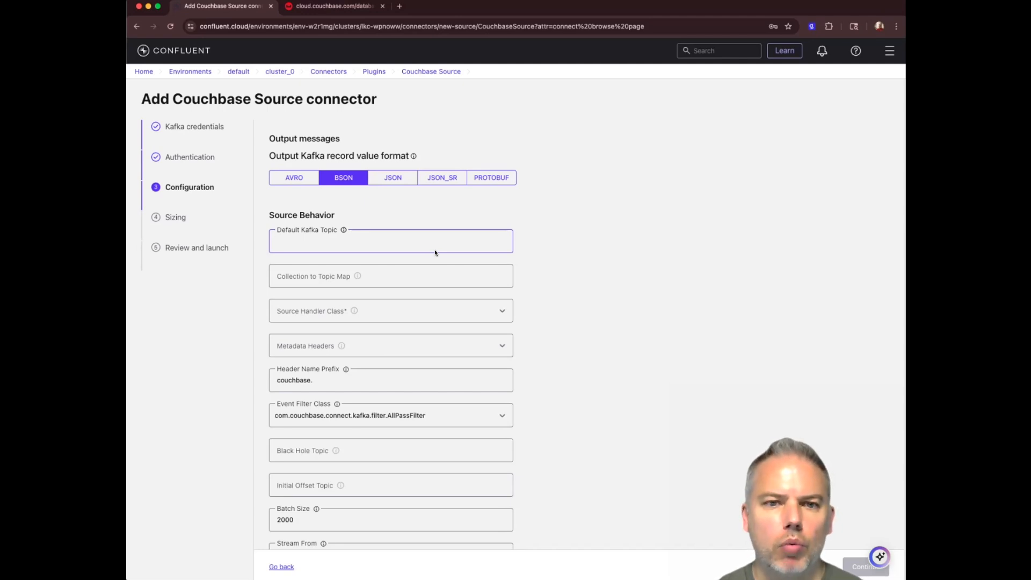
{"action": "type", "text": "datage"}
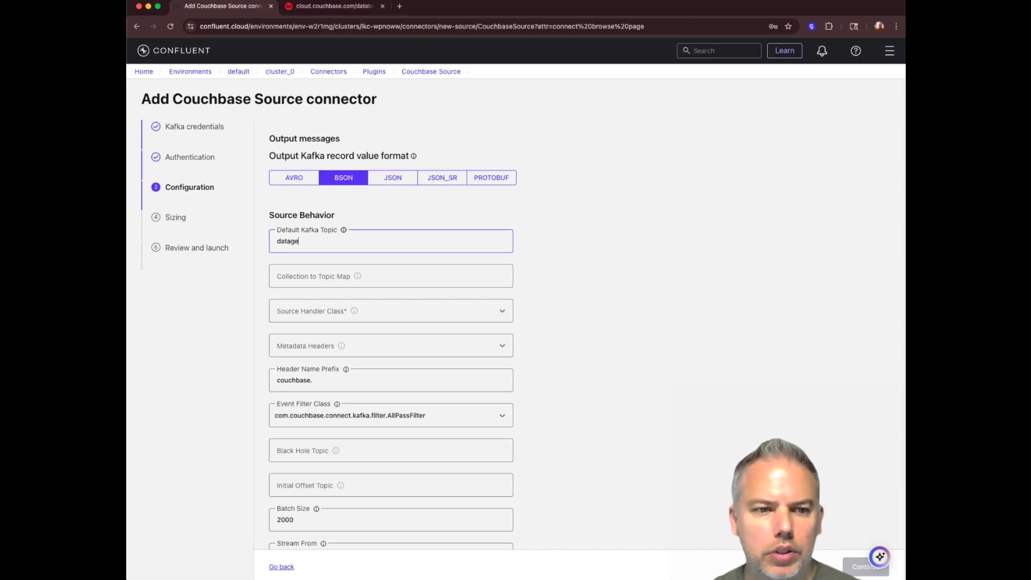
{"action": "type", "text": "n_retrieval"}
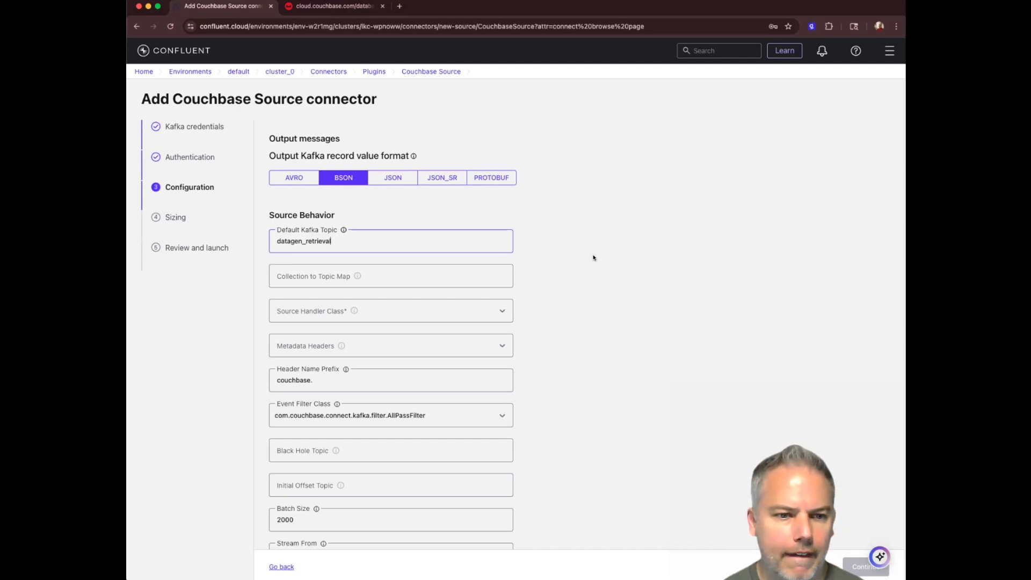
- Correct the connector's default Kafka topic to datagen_retrieved
{"action": "scroll", "coordinate": [561, 278], "scroll_direction": "down", "scroll_amount": 2}
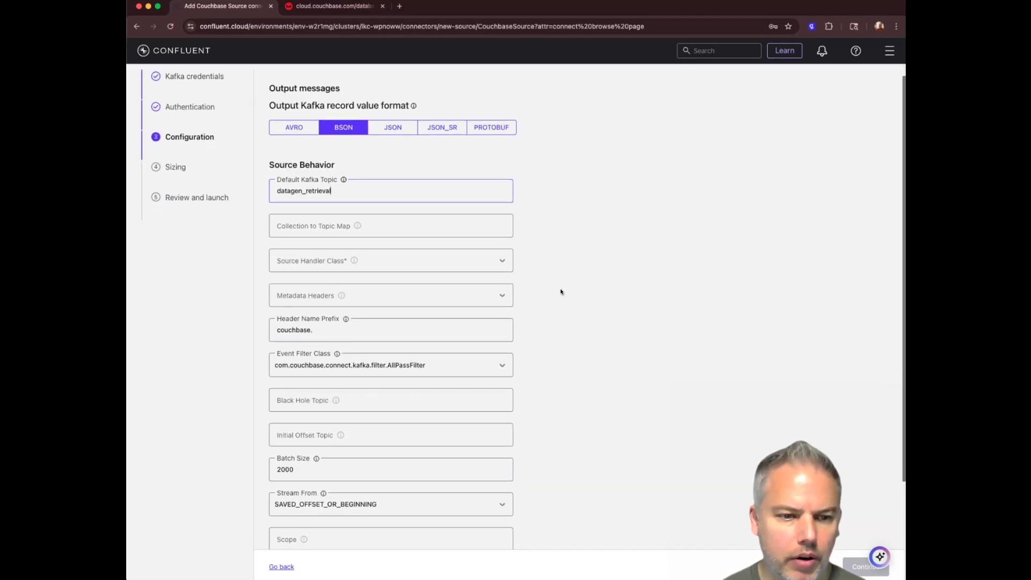
{"action": "scroll", "coordinate": [563, 293], "scroll_direction": "down", "scroll_amount": 2}
{"action": "scroll", "coordinate": [563, 293], "scroll_direction": "down", "scroll_amount": 2}
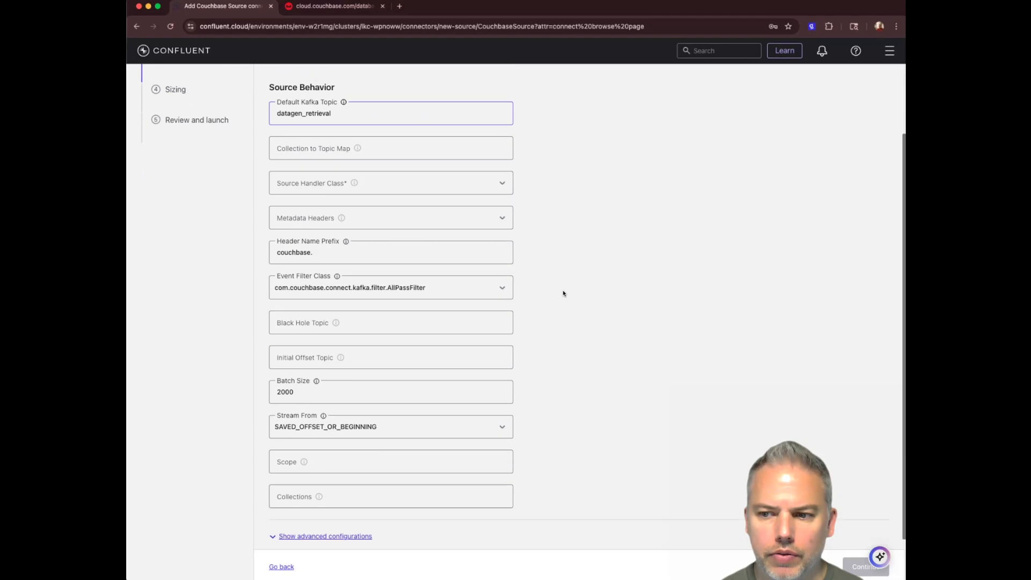
{"action": "scroll", "coordinate": [550, 292], "scroll_direction": "up", "scroll_amount": 2}
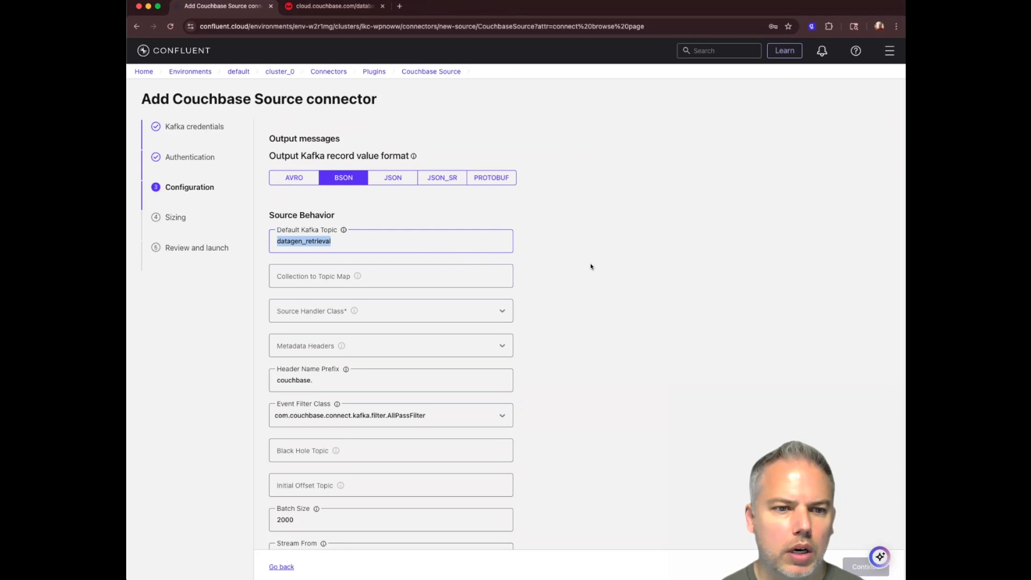
{"action": "type", "text": "datagen_retrieved"}
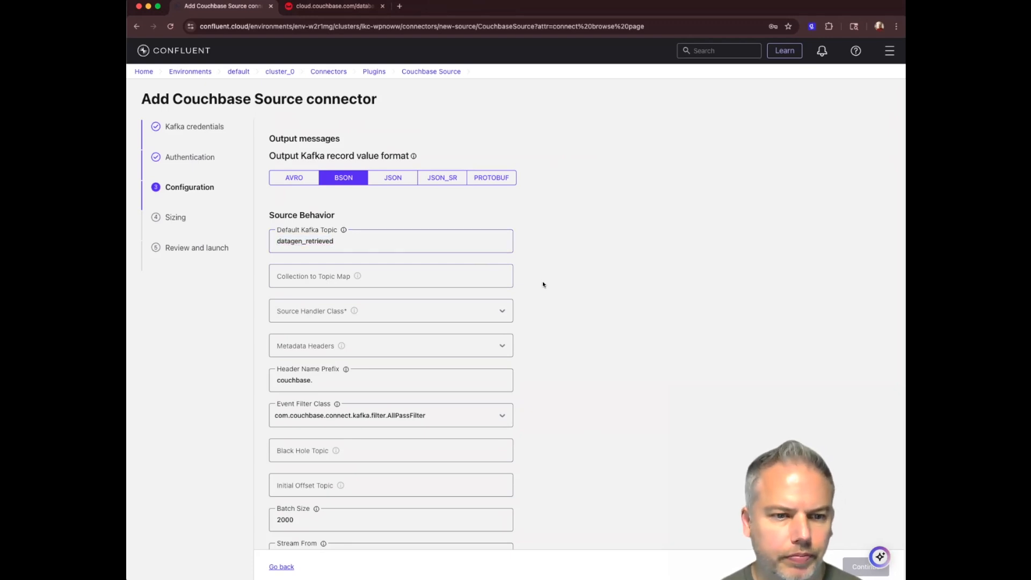
- Choose com.couchbase.connect.kafka.handler.source.RawJsonSourceHandler as the connector's source handler class
{"action": "scroll", "coordinate": [542, 285], "scroll_direction": "down", "scroll_amount": 4}
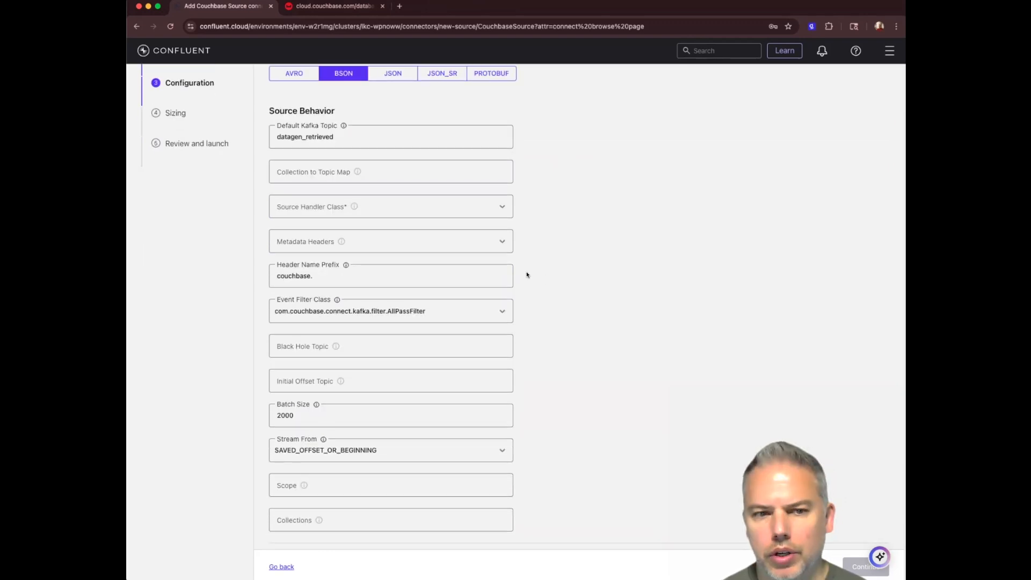
{"action": "left_click", "coordinate": [503, 207]}
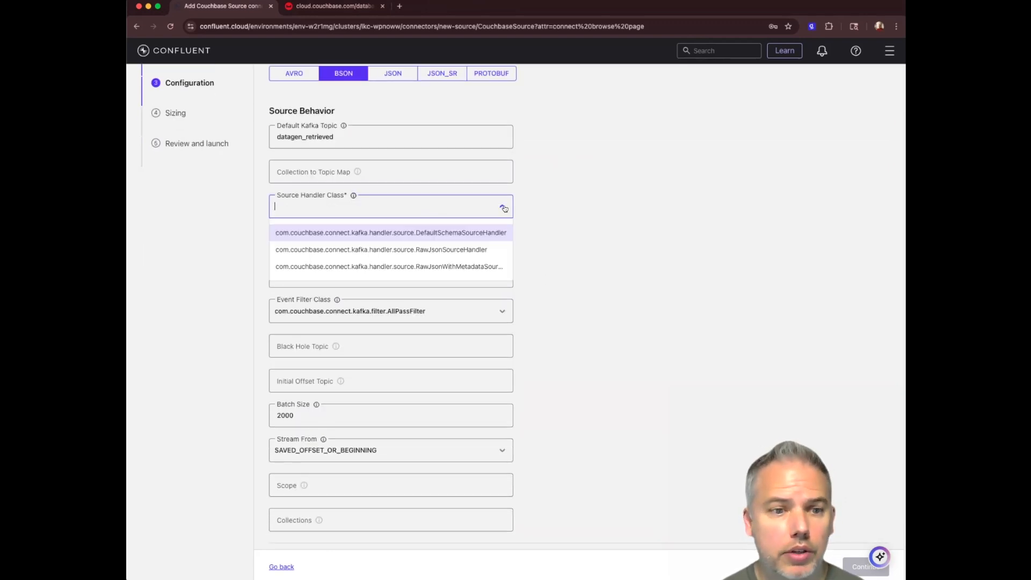
{"action": "left_click", "coordinate": [435, 250]}
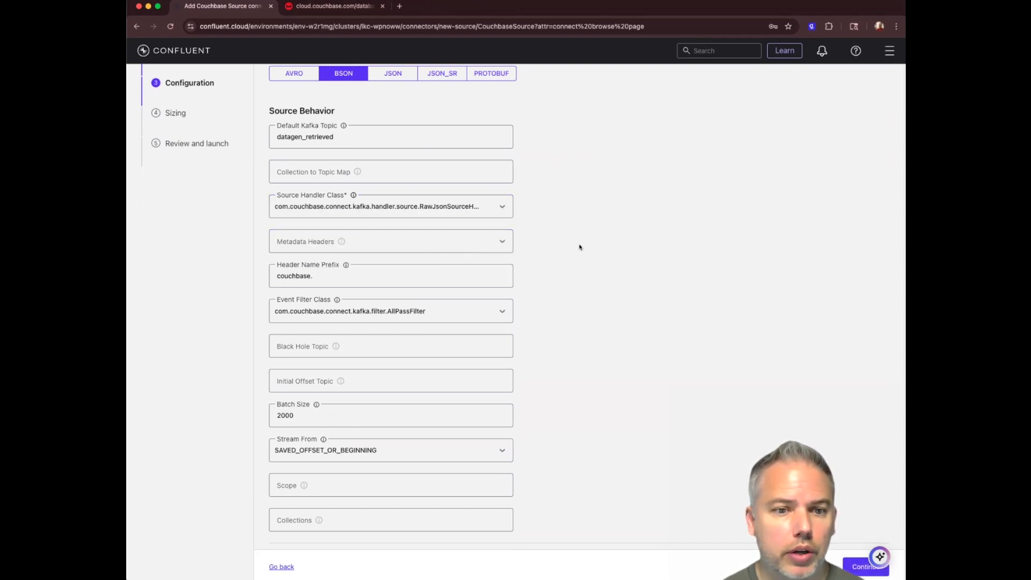
{"action": "mouse_move", "coordinate": [353, 194]}
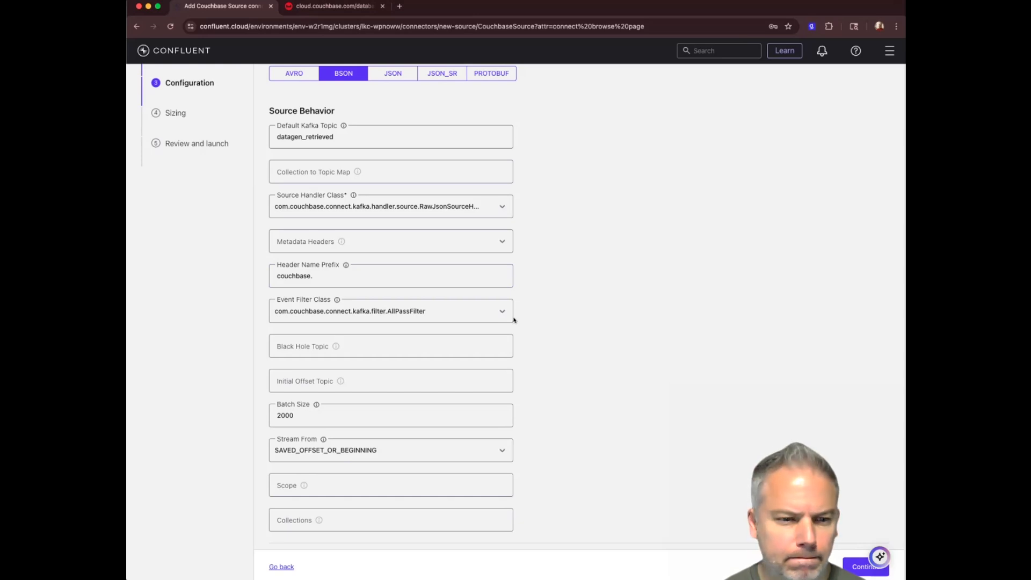
- Limit the connector's source collections to _default.datagen
{"action": "left_click", "coordinate": [406, 521]}
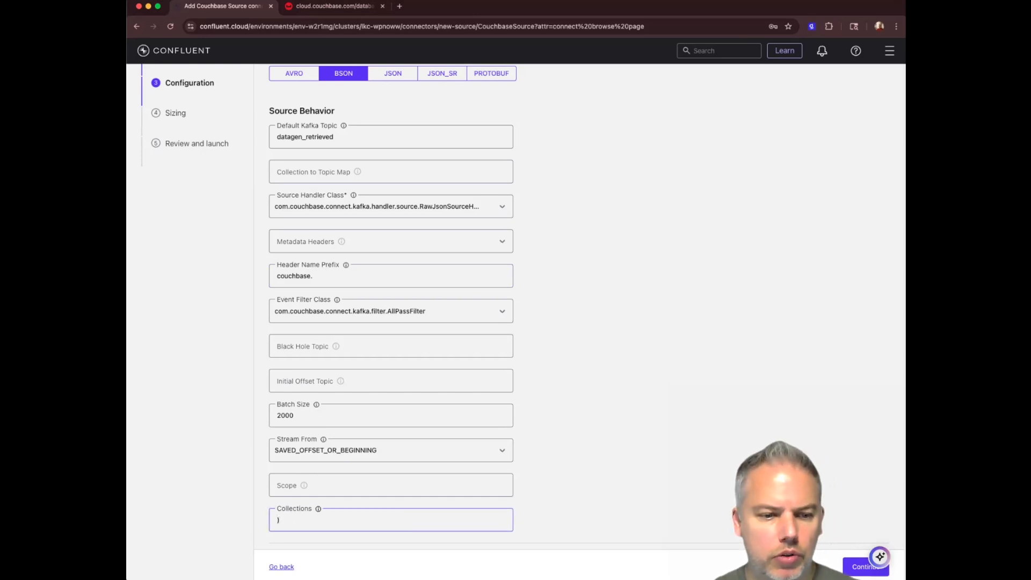
{"action": "type", "text": "_default"}
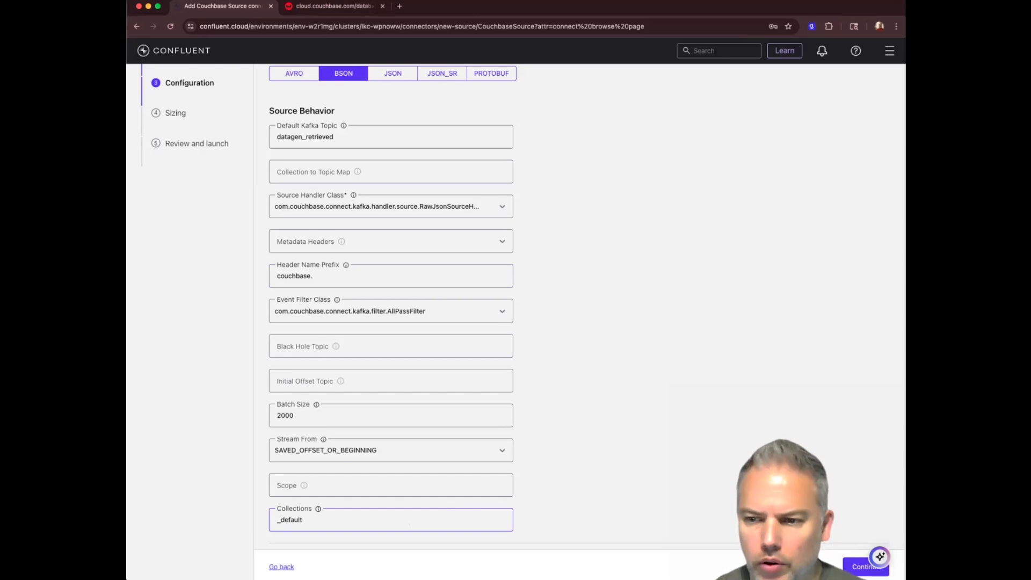
{"action": "type", "text": ".datagen"}
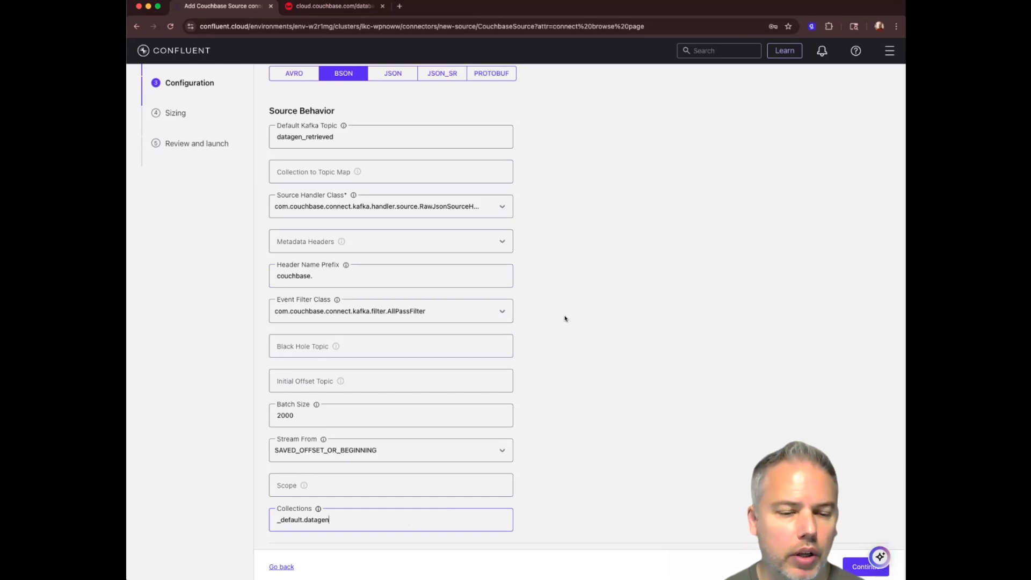
- Accept the configuration, keep the default sizing of 1 task and the default connector name, and launch the Couchbase Source connector
{"action": "scroll", "coordinate": [554, 332], "scroll_direction": "down", "scroll_amount": 2}
{"action": "scroll", "coordinate": [553, 332], "scroll_direction": "up", "scroll_amount": 3}
{"action": "scroll", "coordinate": [553, 333], "scroll_direction": "up", "scroll_amount": 2}
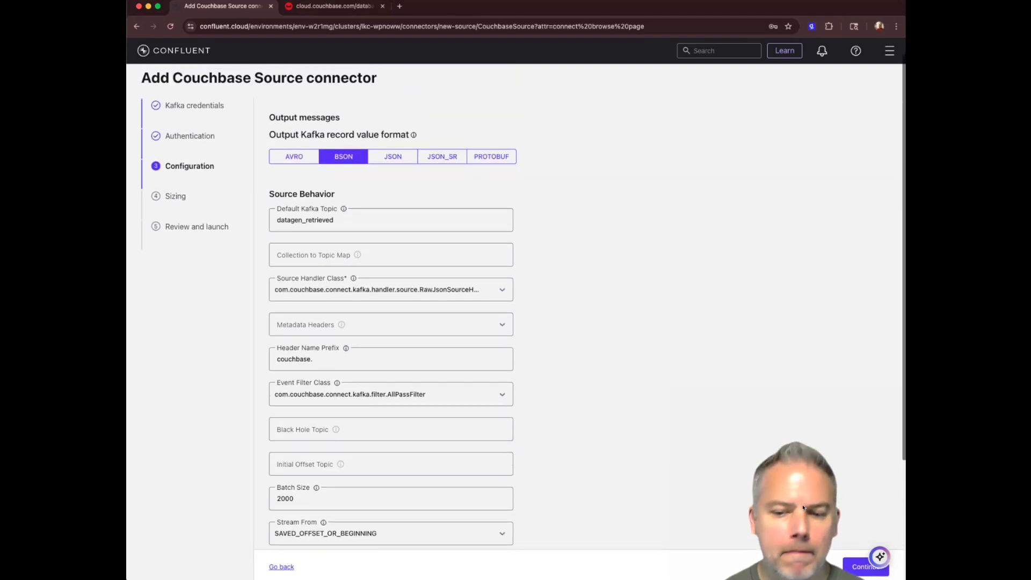
{"action": "left_click", "coordinate": [854, 564]}
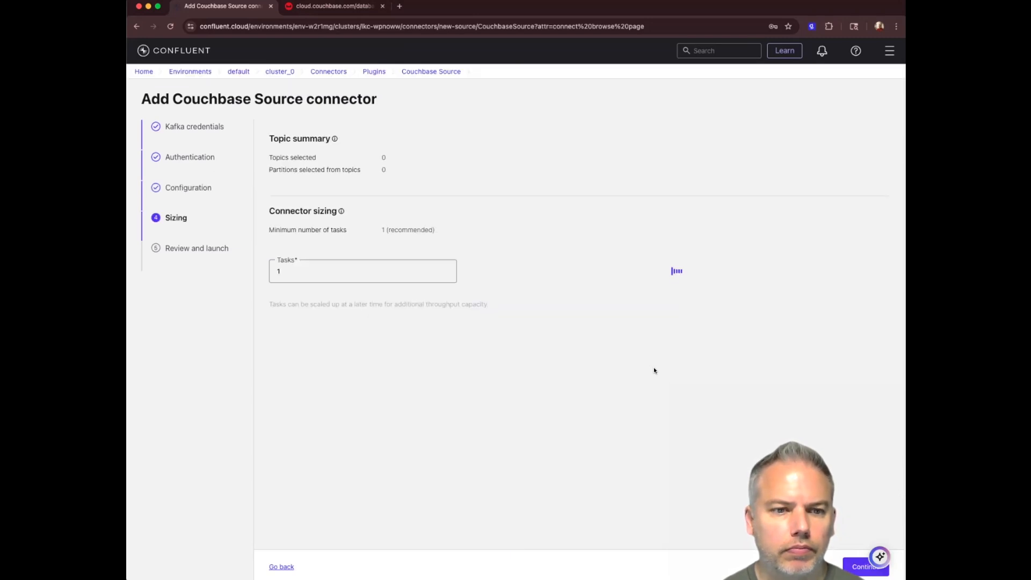
{"action": "left_click", "coordinate": [861, 567]}
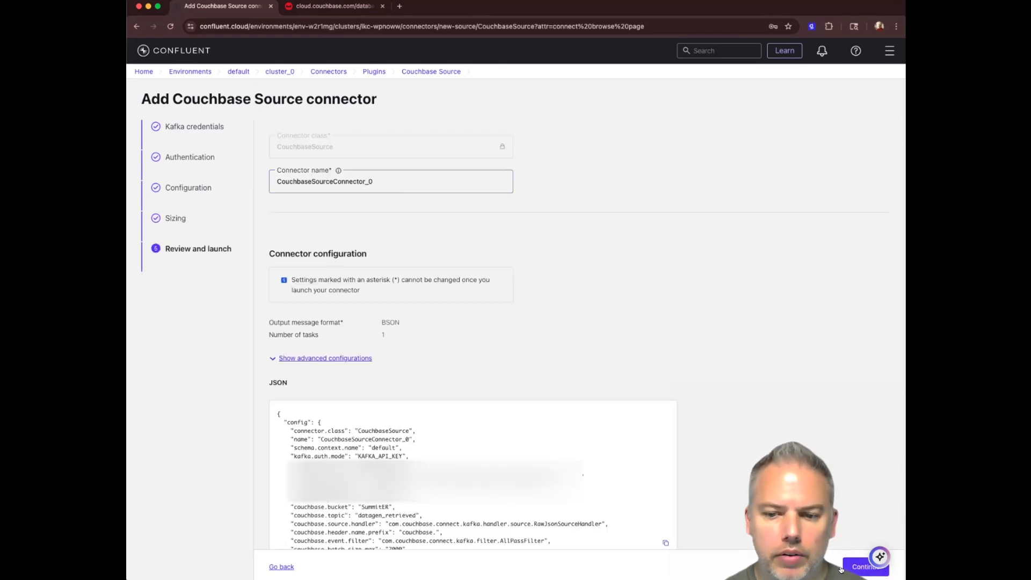
{"action": "left_click", "coordinate": [862, 569]}
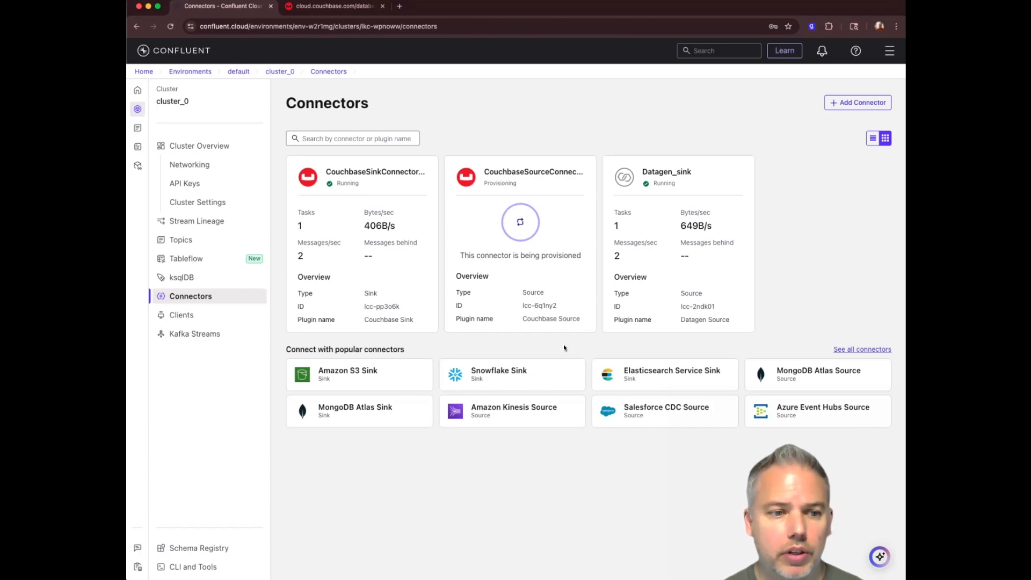
- View the incoming messages of the datagen_retrieved topic in cluster_0 and examine the newest message's value
{"action": "left_click", "coordinate": [212, 245]}
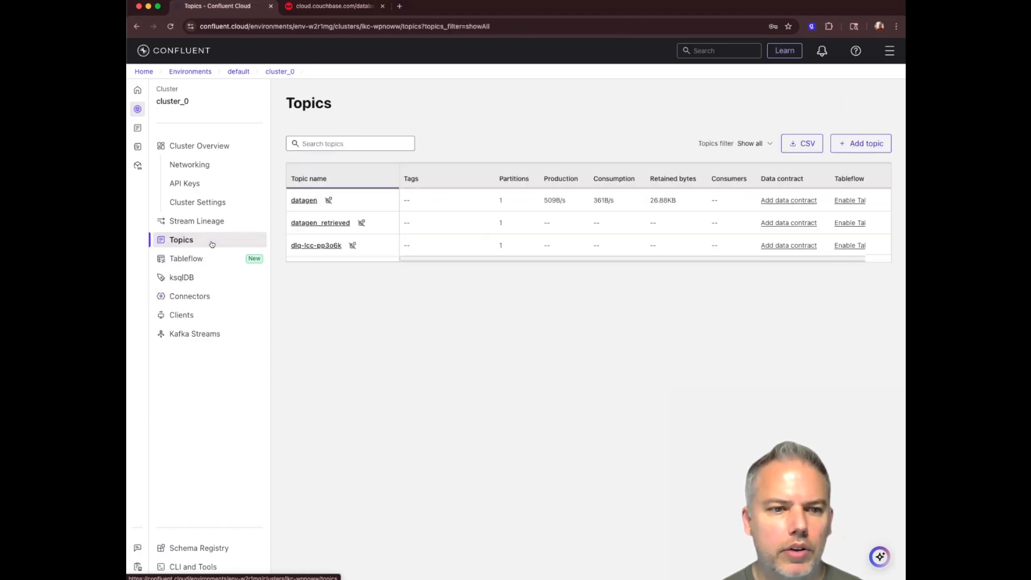
{"action": "left_click", "coordinate": [317, 224]}
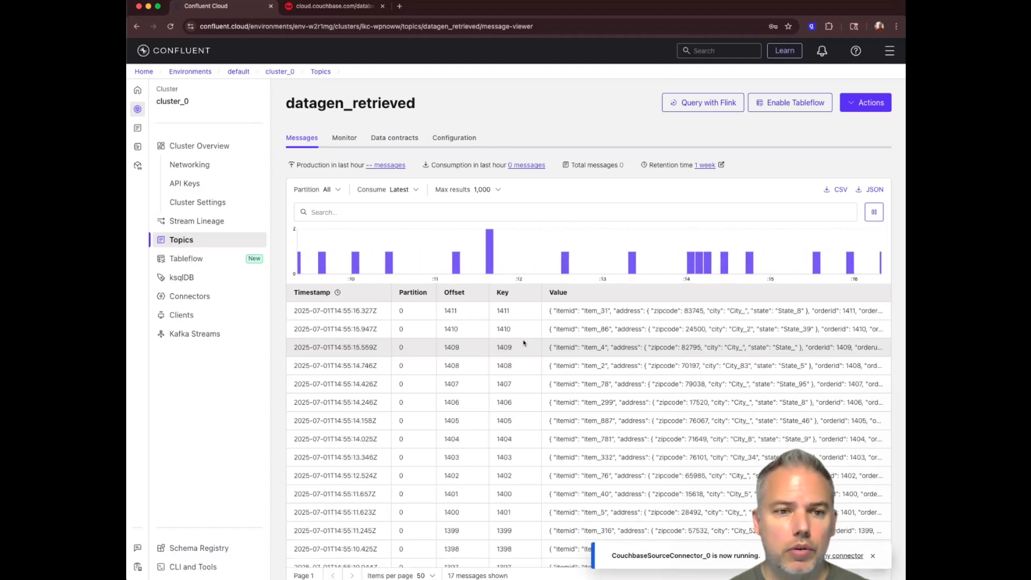
{"action": "left_click", "coordinate": [182, 240]}
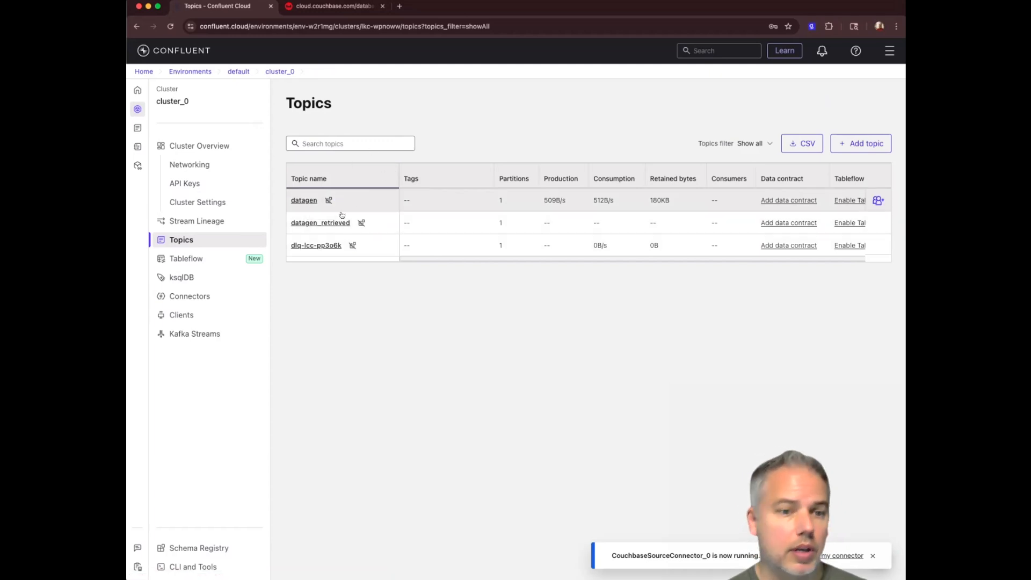
{"action": "left_click", "coordinate": [320, 222]}
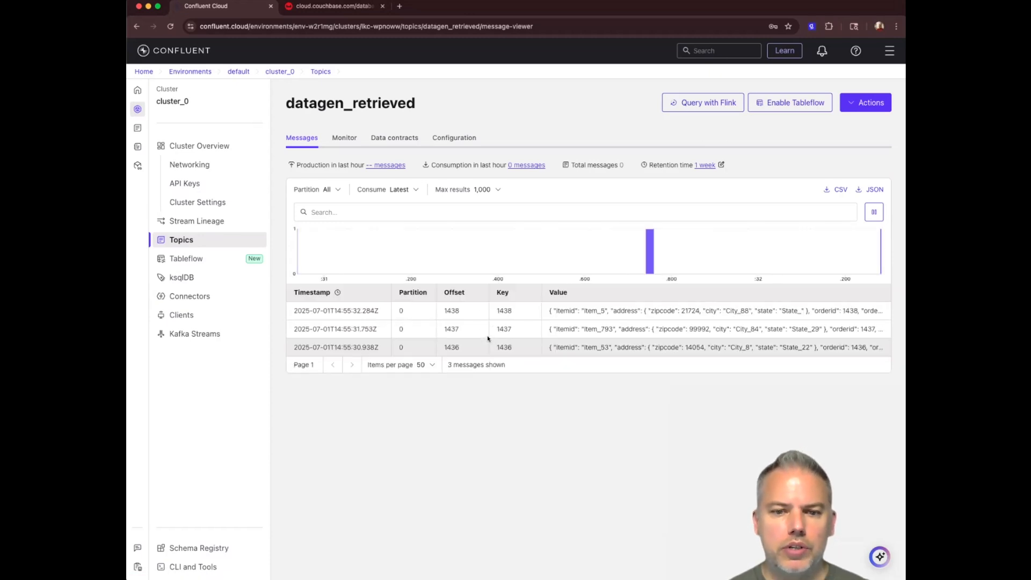
{"action": "left_click", "coordinate": [589, 310]}
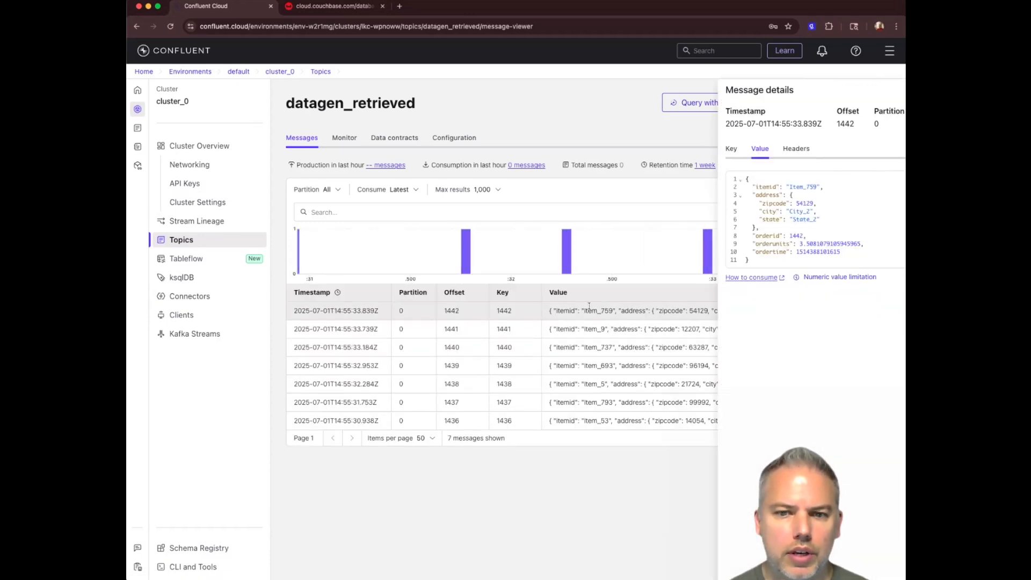